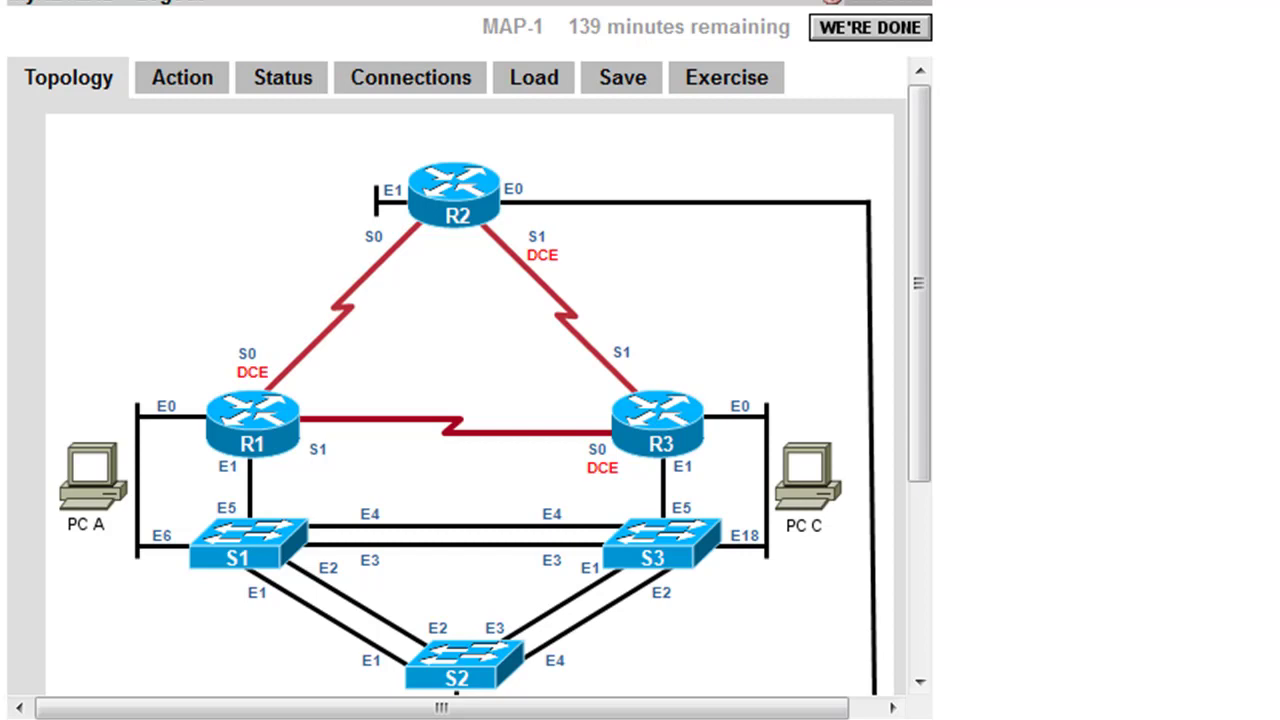
- Switch the lab to 'AE CCNA Security V1.0: 2A Securing the Router for Administrative Access'
left_click(738, 80)
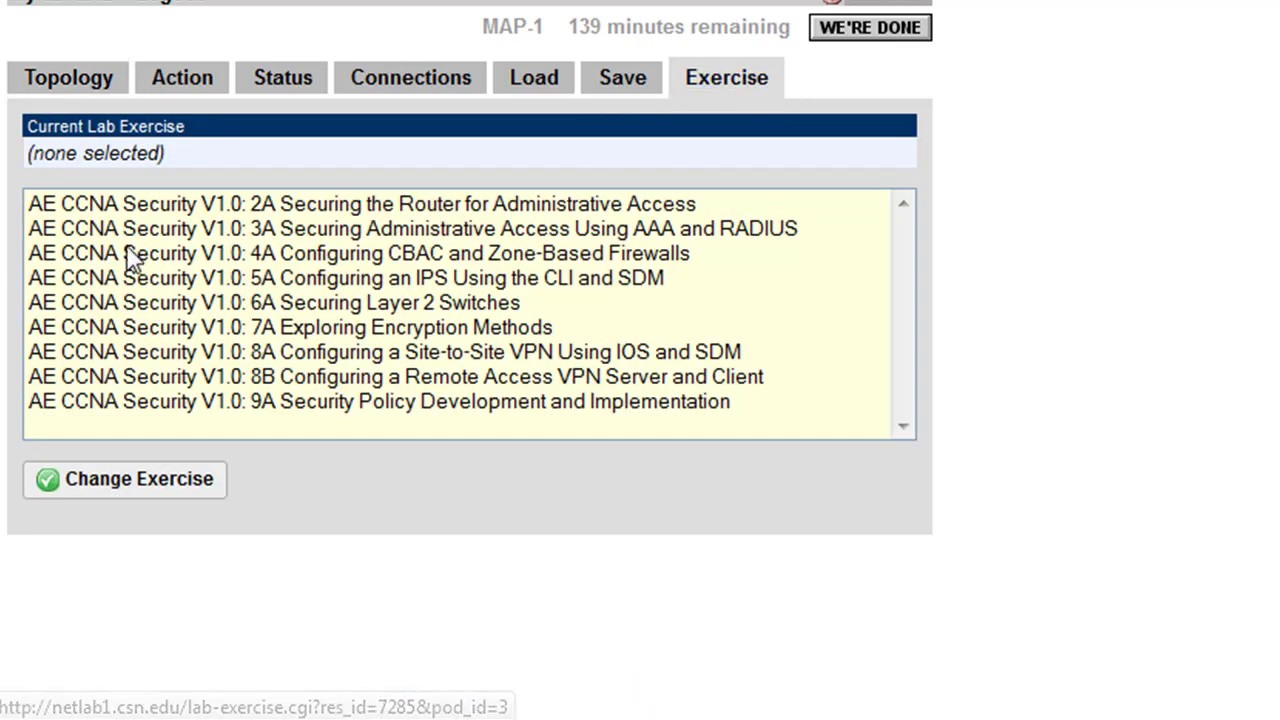
left_click(356, 200)
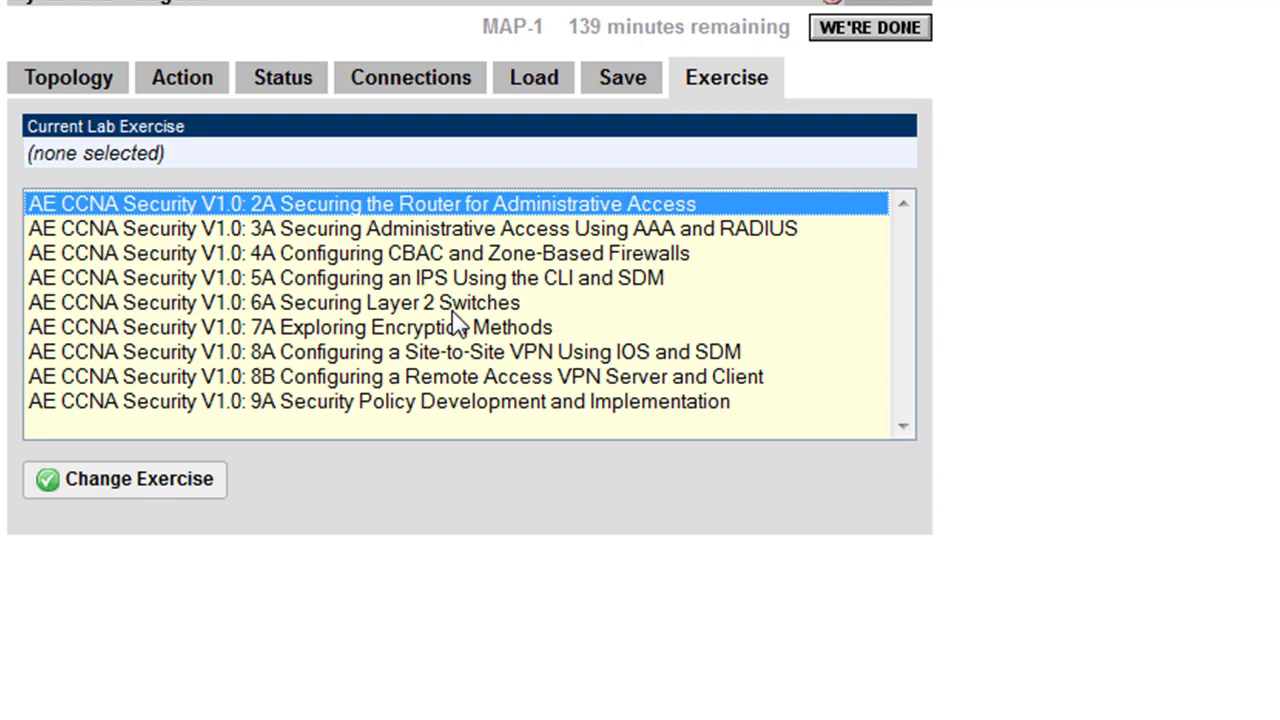
left_click(172, 490)
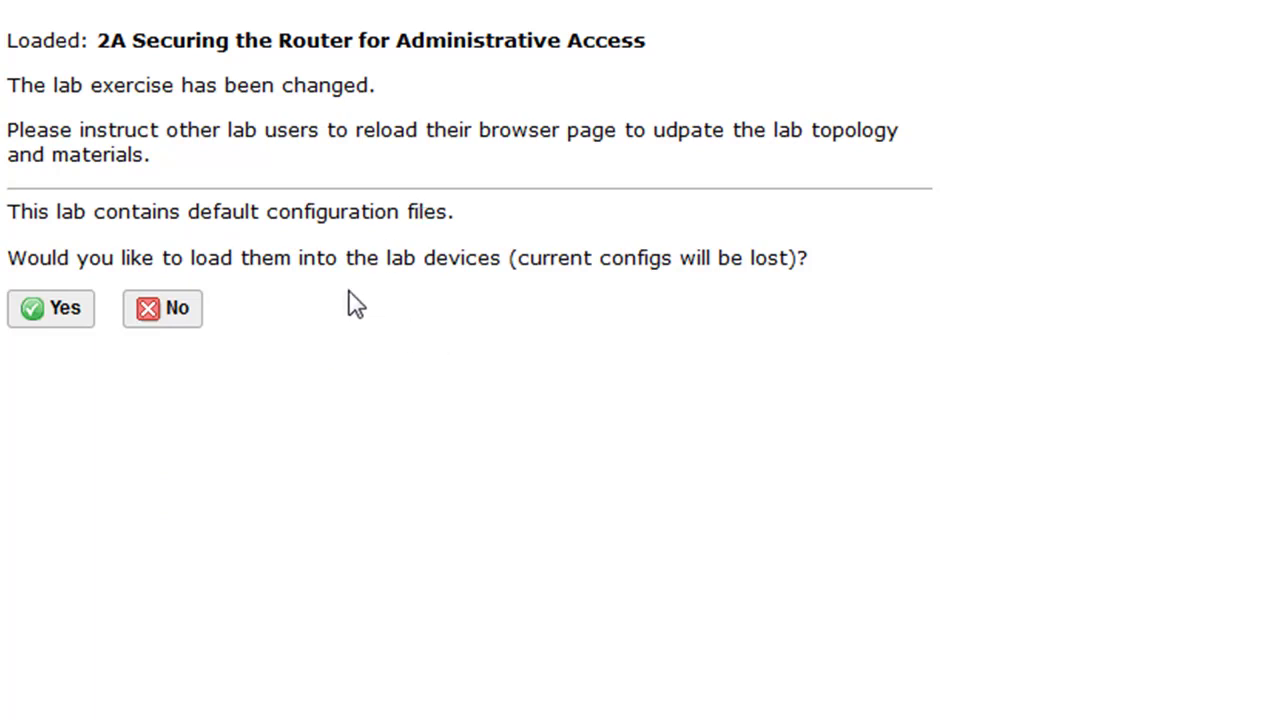
- Accept loading the default configuration files into the lab devices
left_click(53, 314)
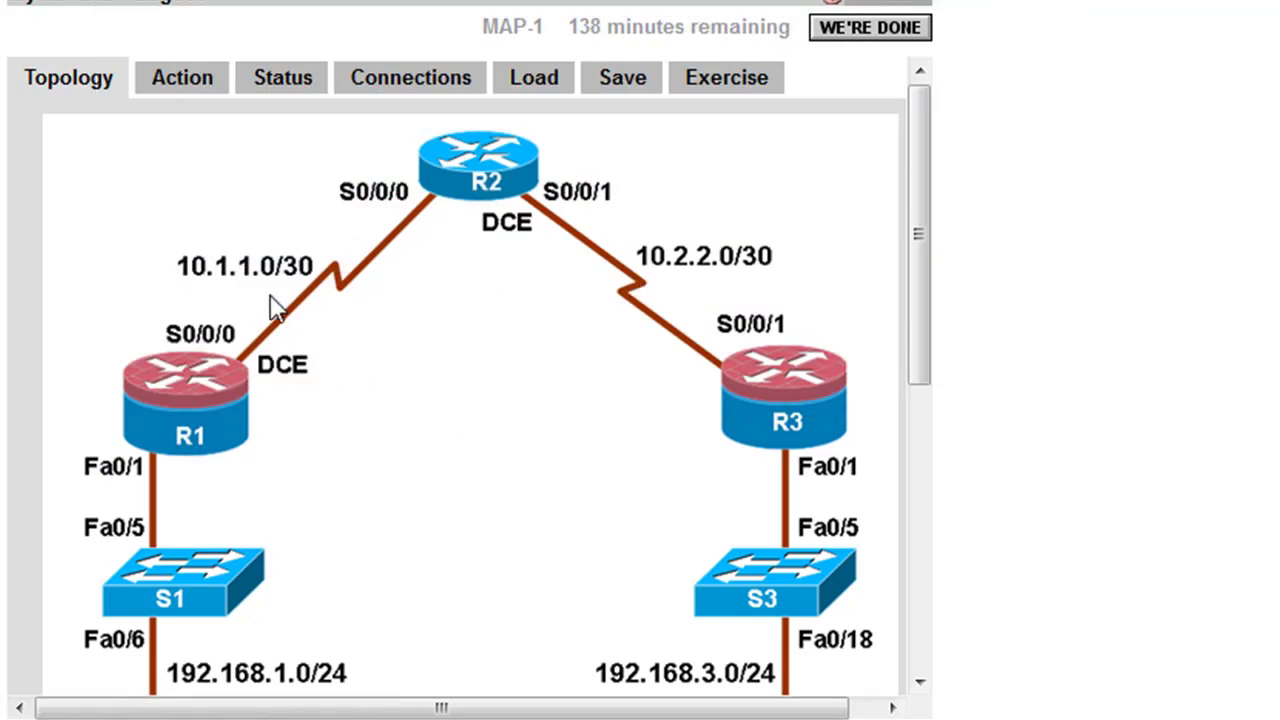
- Check device status, then return to the topology and scroll down to the lab notes
left_click(284, 82)
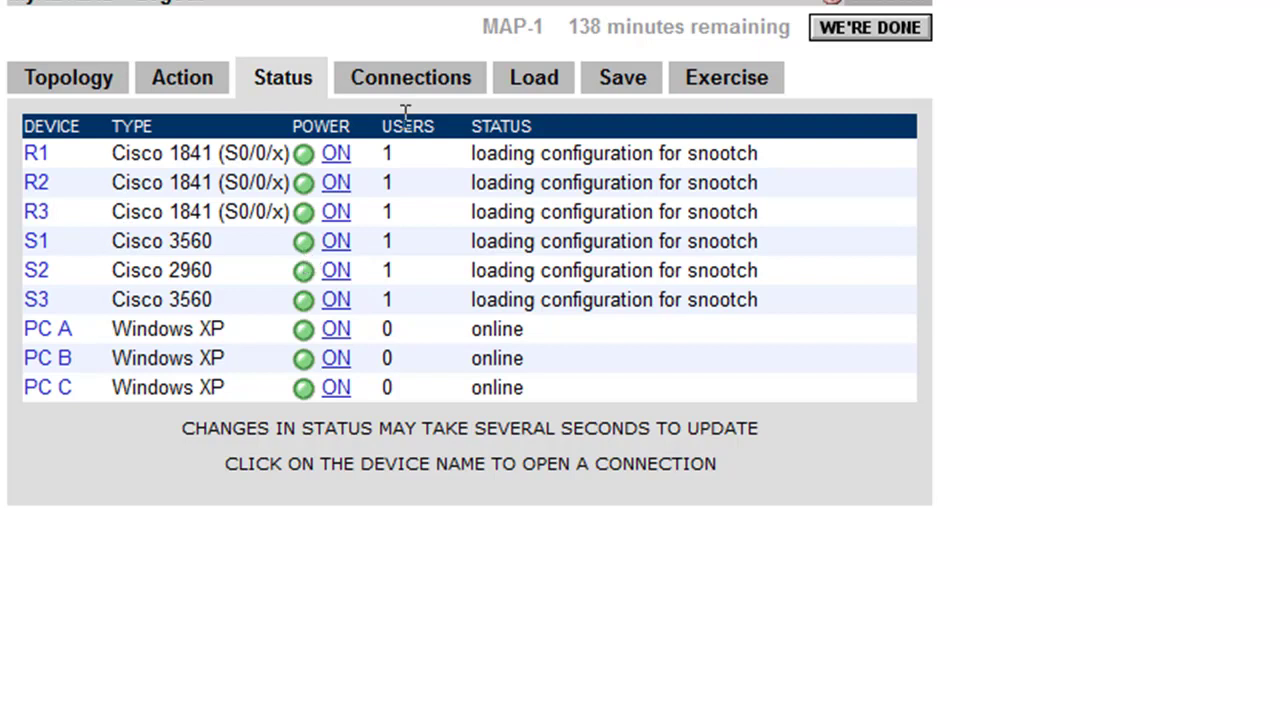
left_click(36, 77)
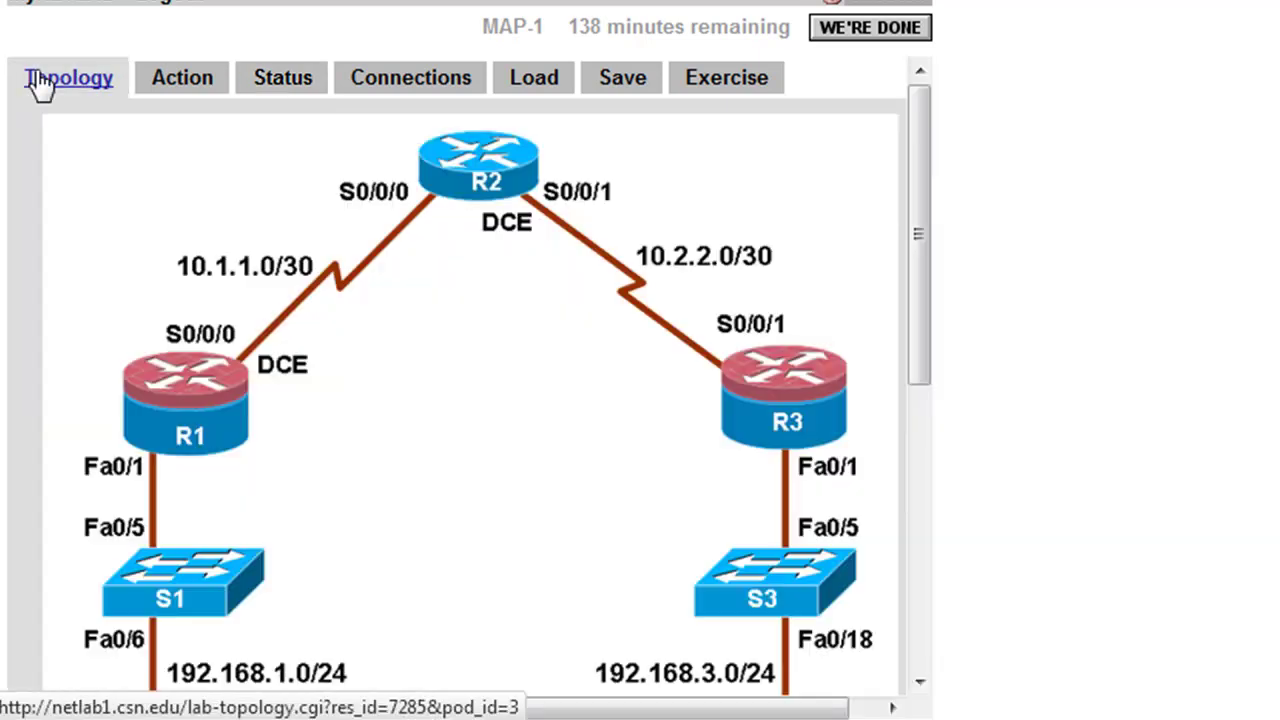
left_click_drag(920, 143, 927, 182)
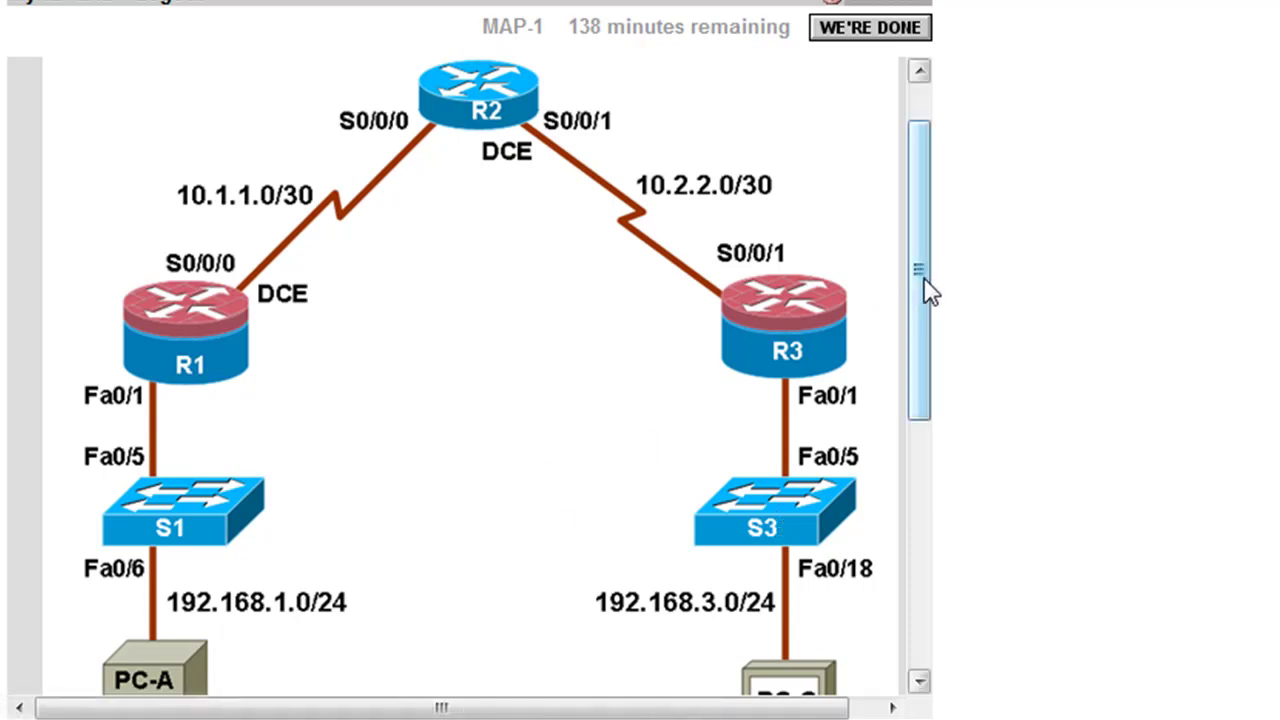
left_click_drag(923, 286, 849, 429)
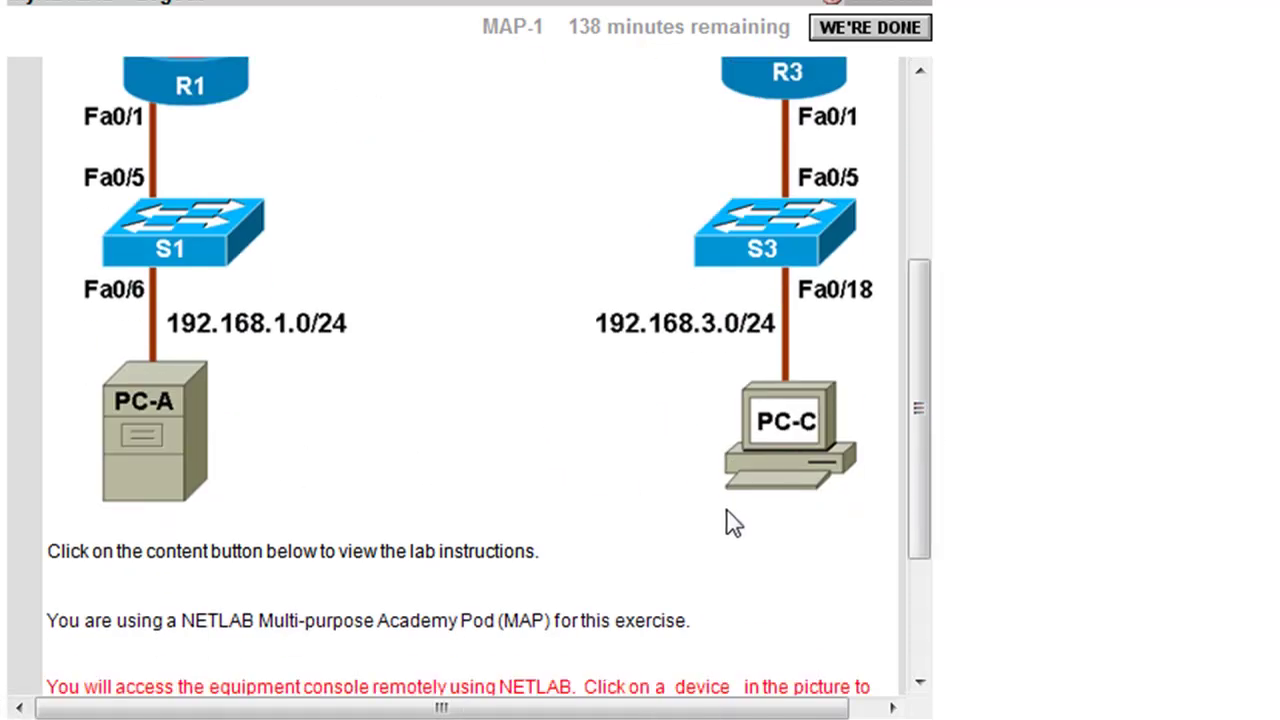
left_click_drag(923, 391, 920, 540)
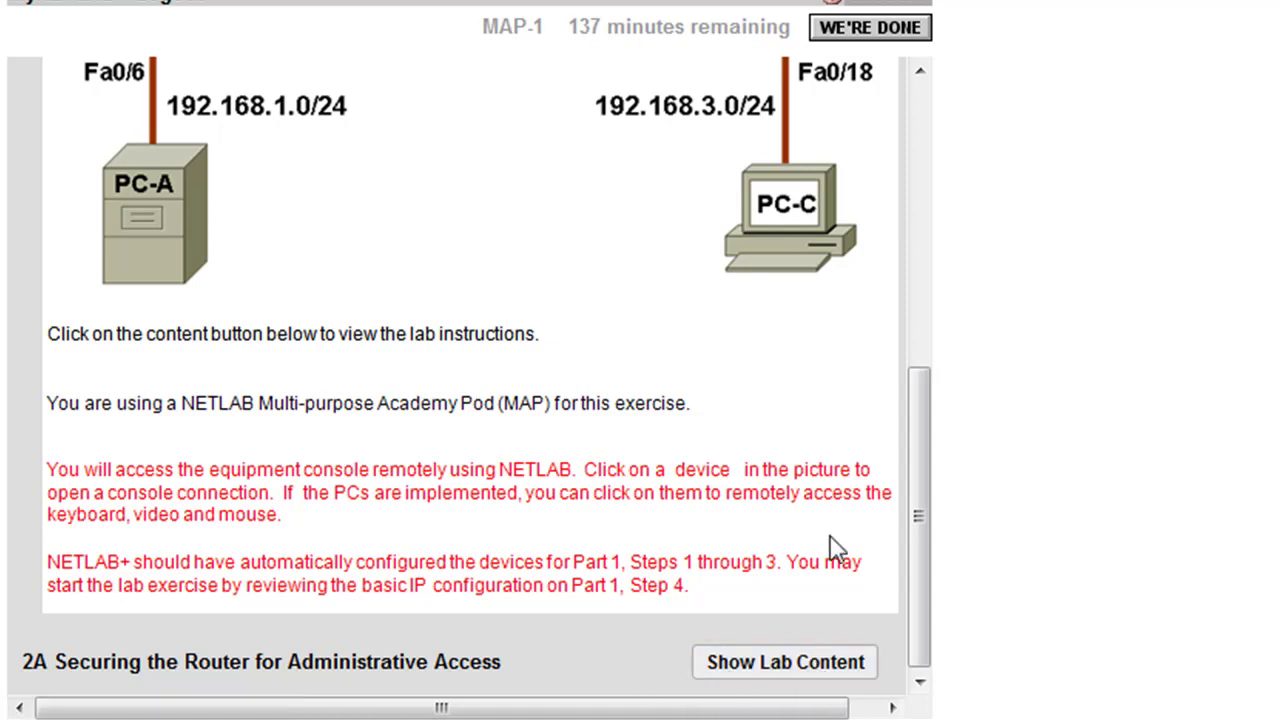
- Show the lab content and recheck whether the devices finished loading their configurations
left_click(786, 676)
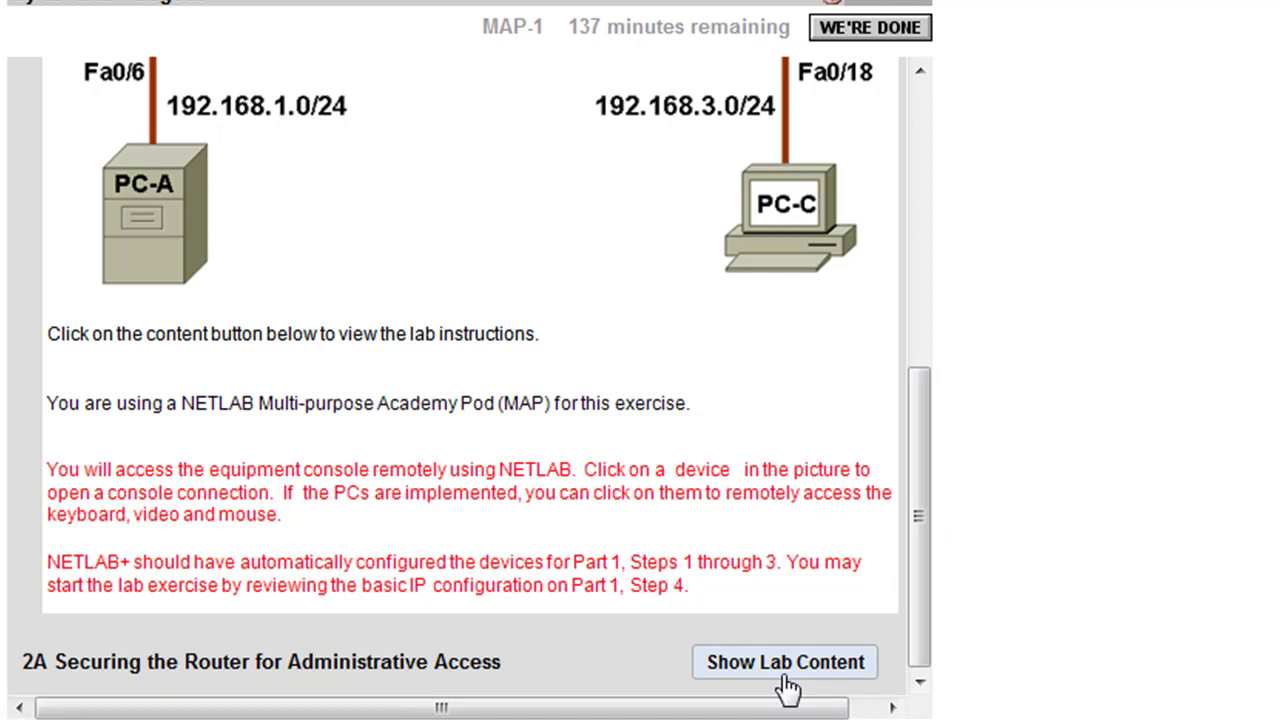
left_click_drag(926, 626, 919, 299)
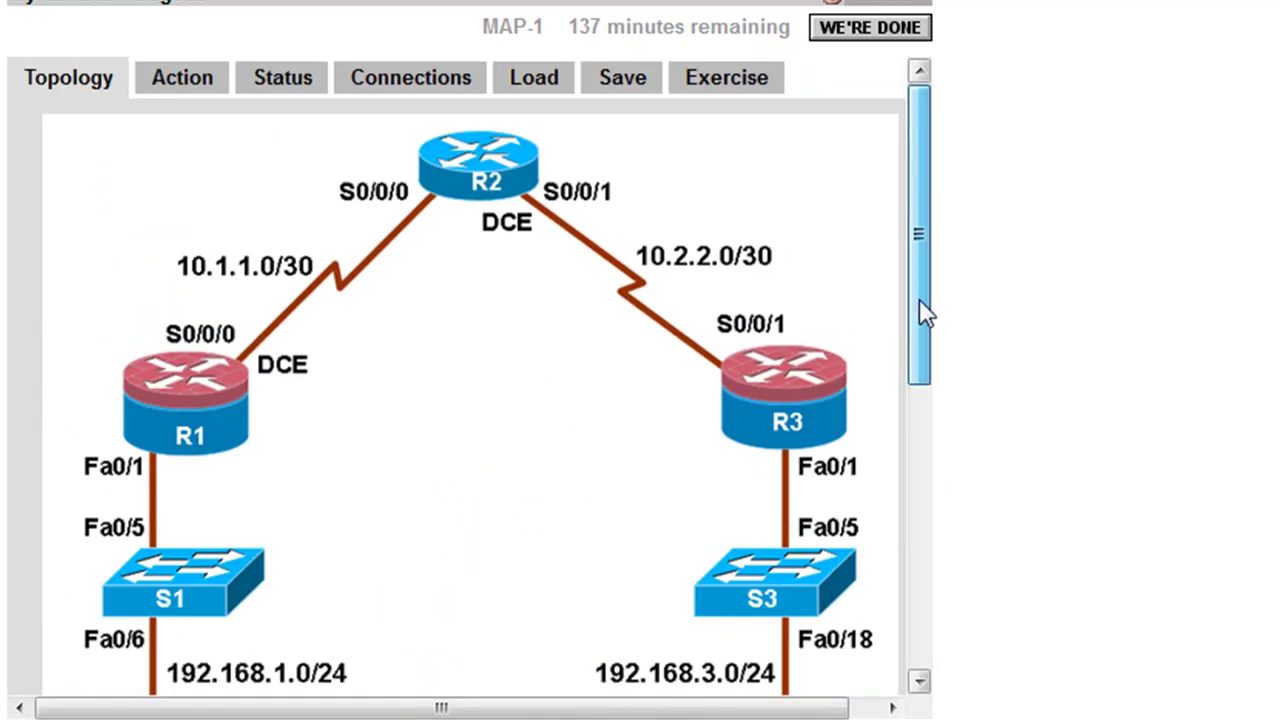
left_click(287, 93)
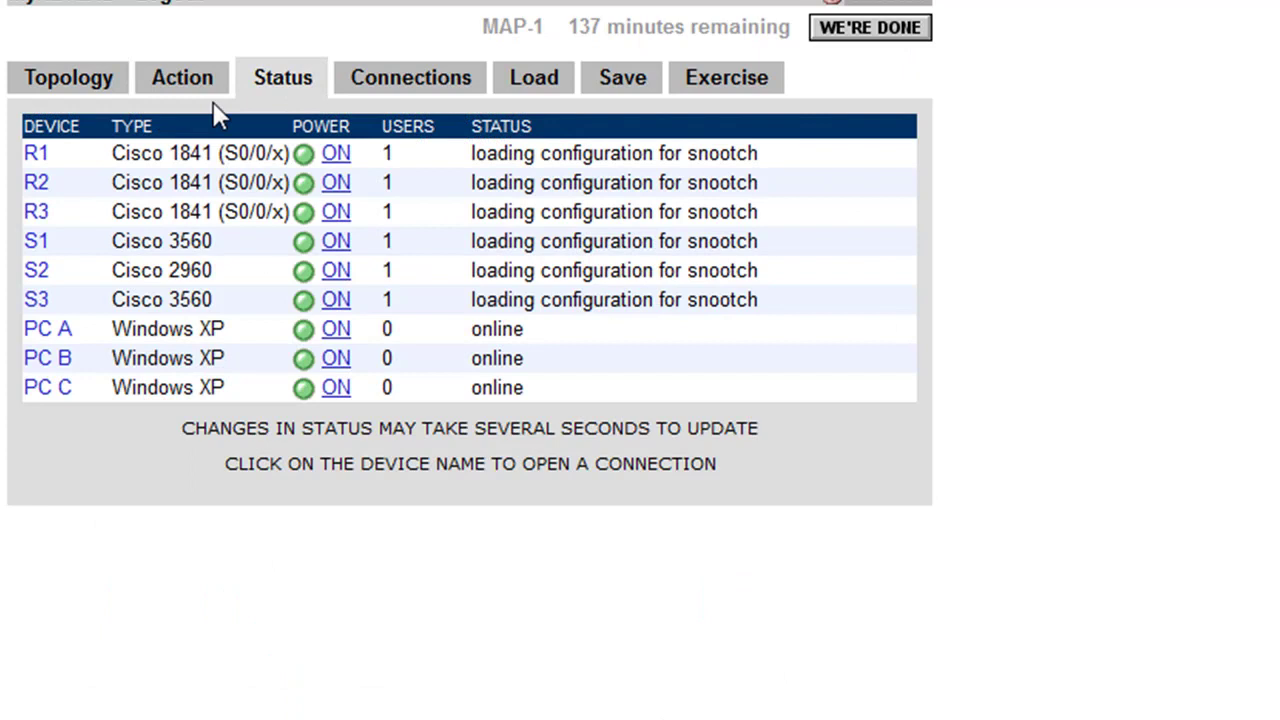
left_click(62, 95)
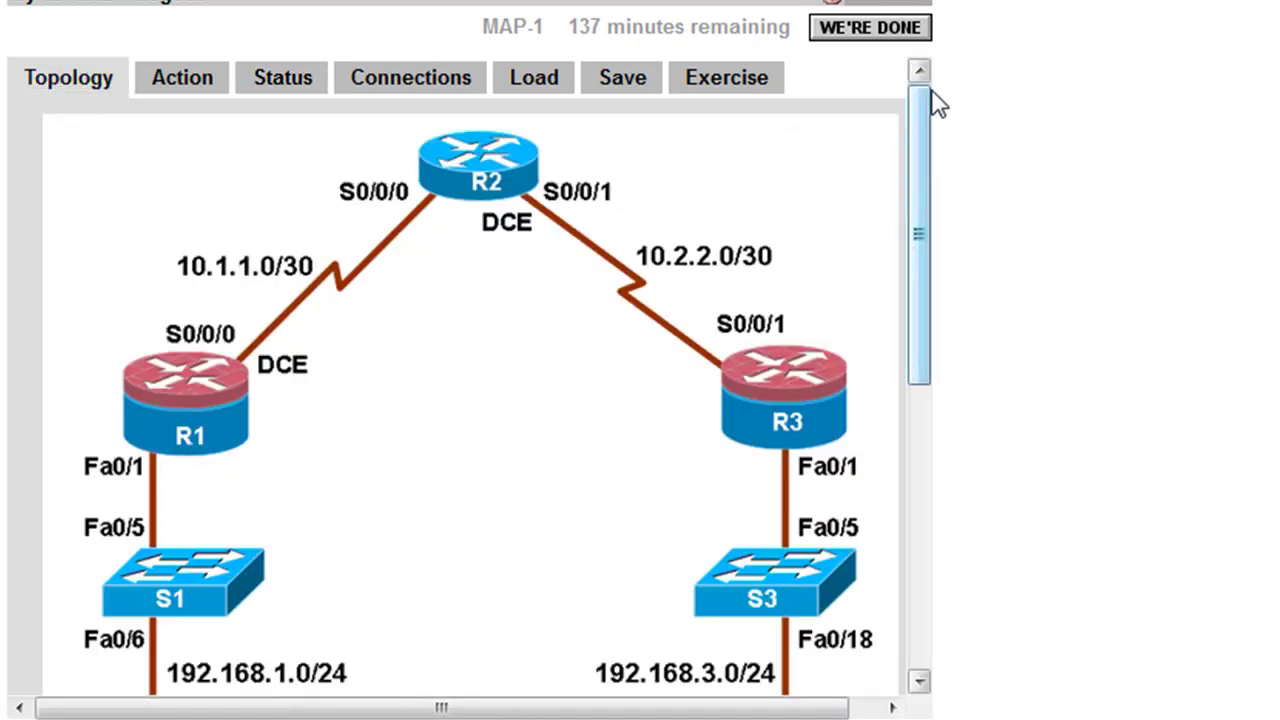
mouse_move(923, 111)
left_mouse_down()
mouse_move(920, 349)
mouse_move(914, 257)
mouse_move(943, 157)
mouse_move(935, 120)
left_mouse_up()
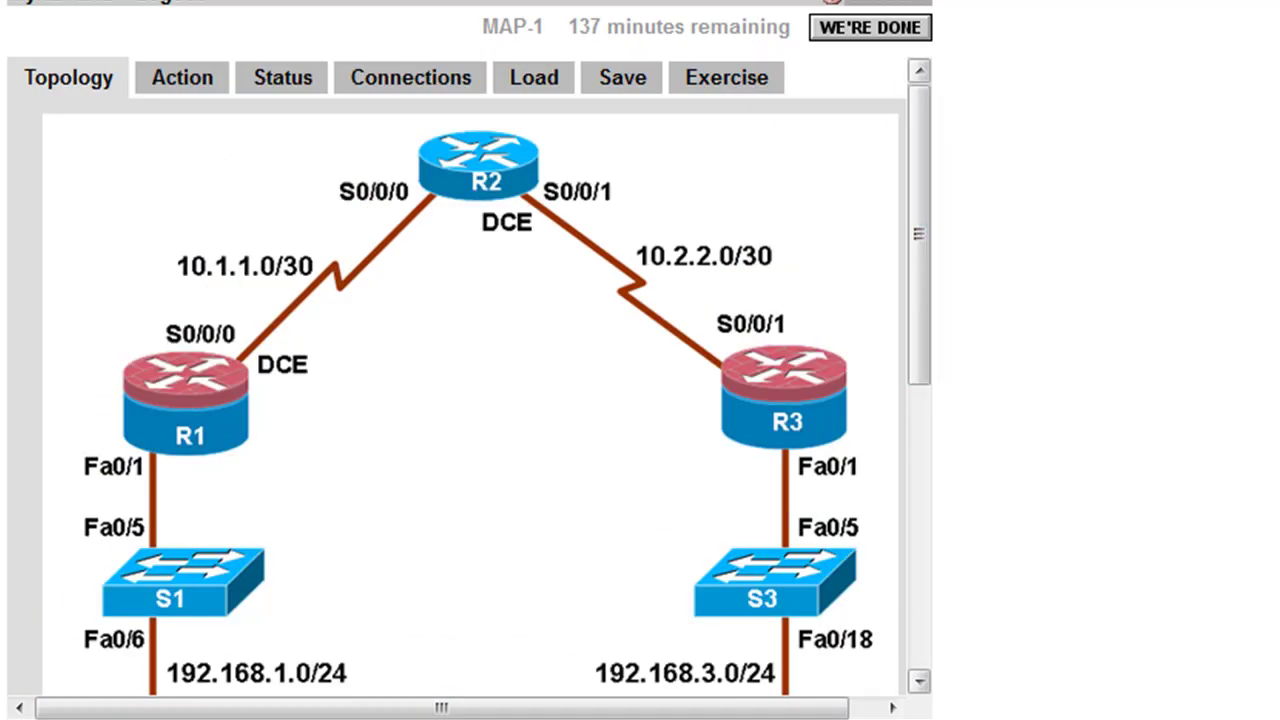
left_click(287, 84)
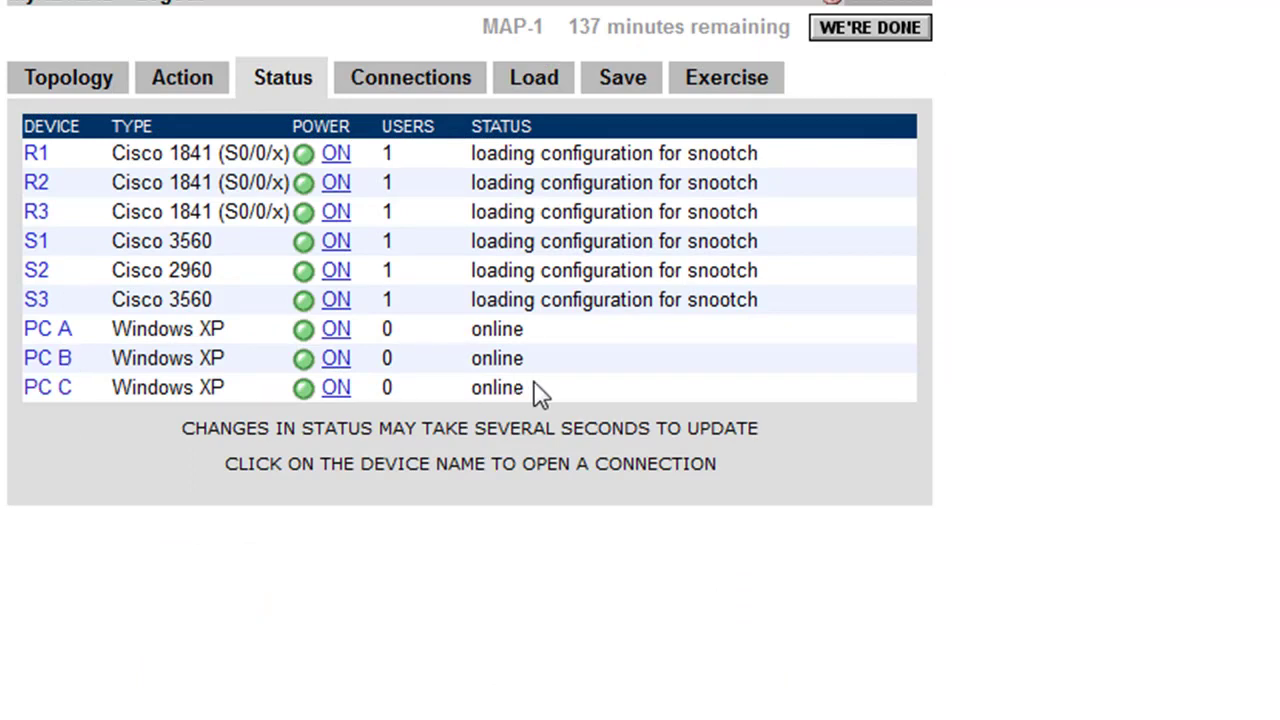
left_click(60, 88)
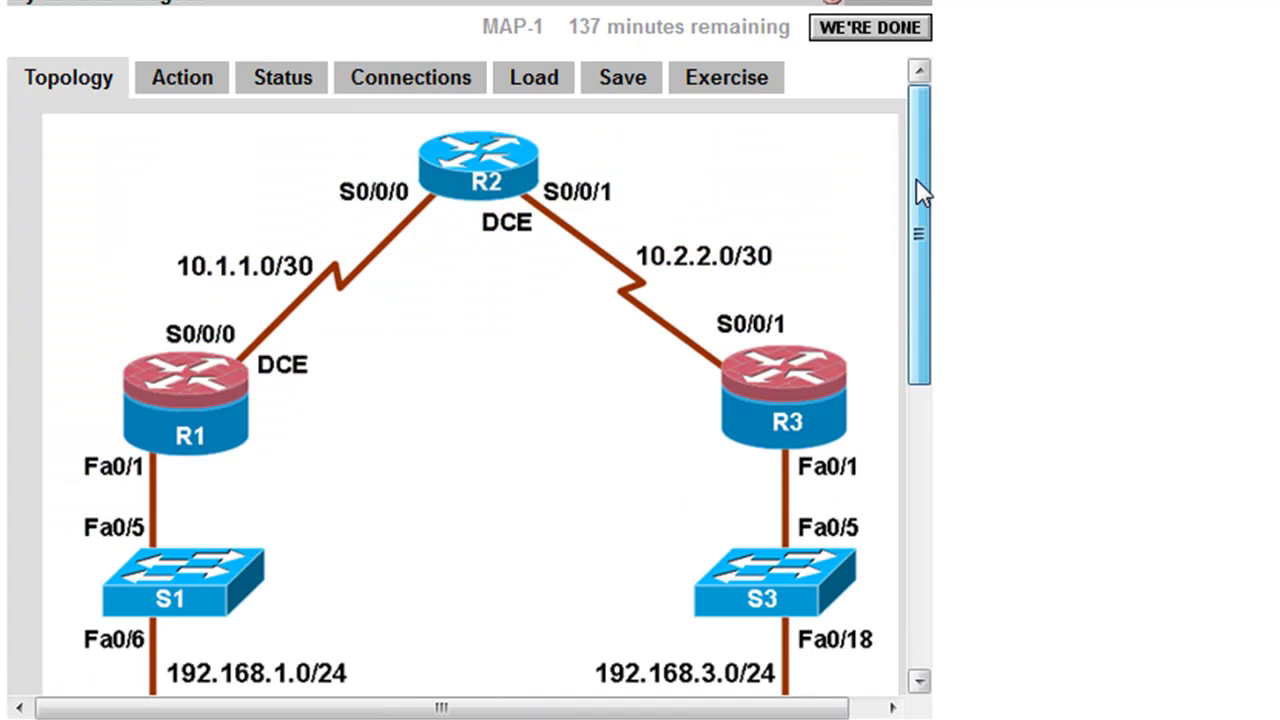
- Open a remote desktop connection to PC-A from the topology diagram
left_click_drag(916, 178, 857, 491)
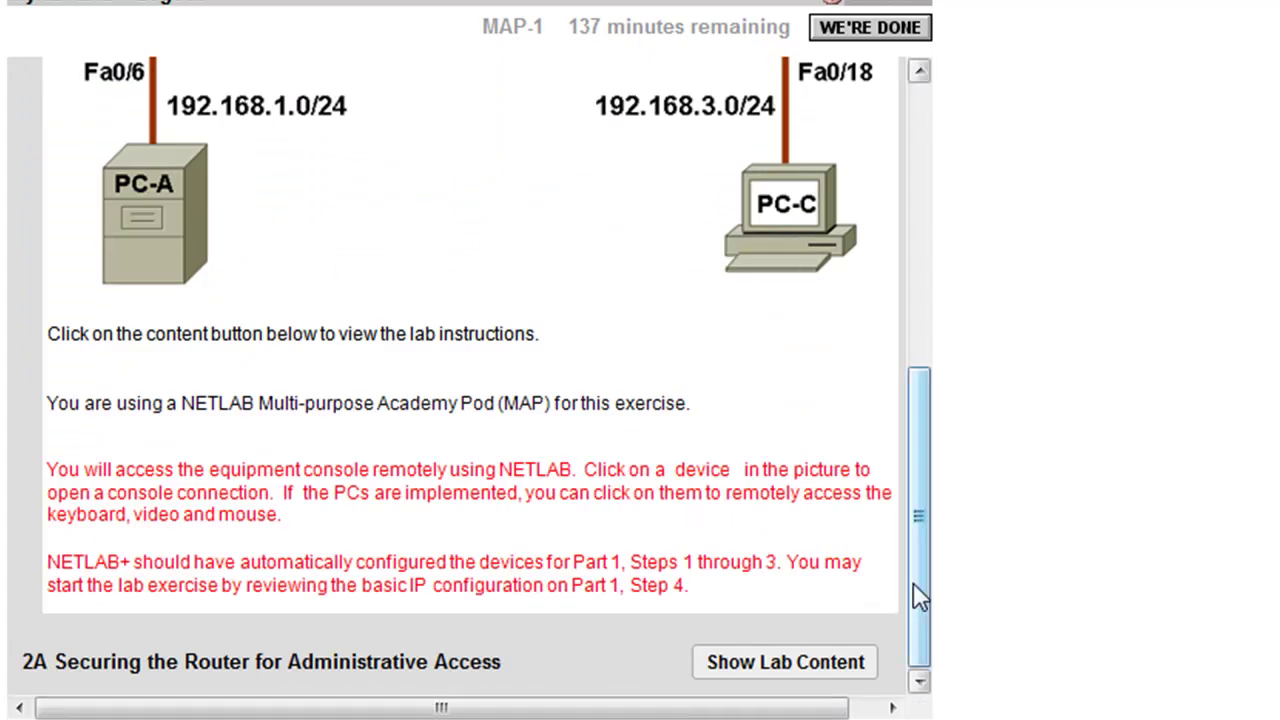
left_click_drag(918, 597, 900, 337)
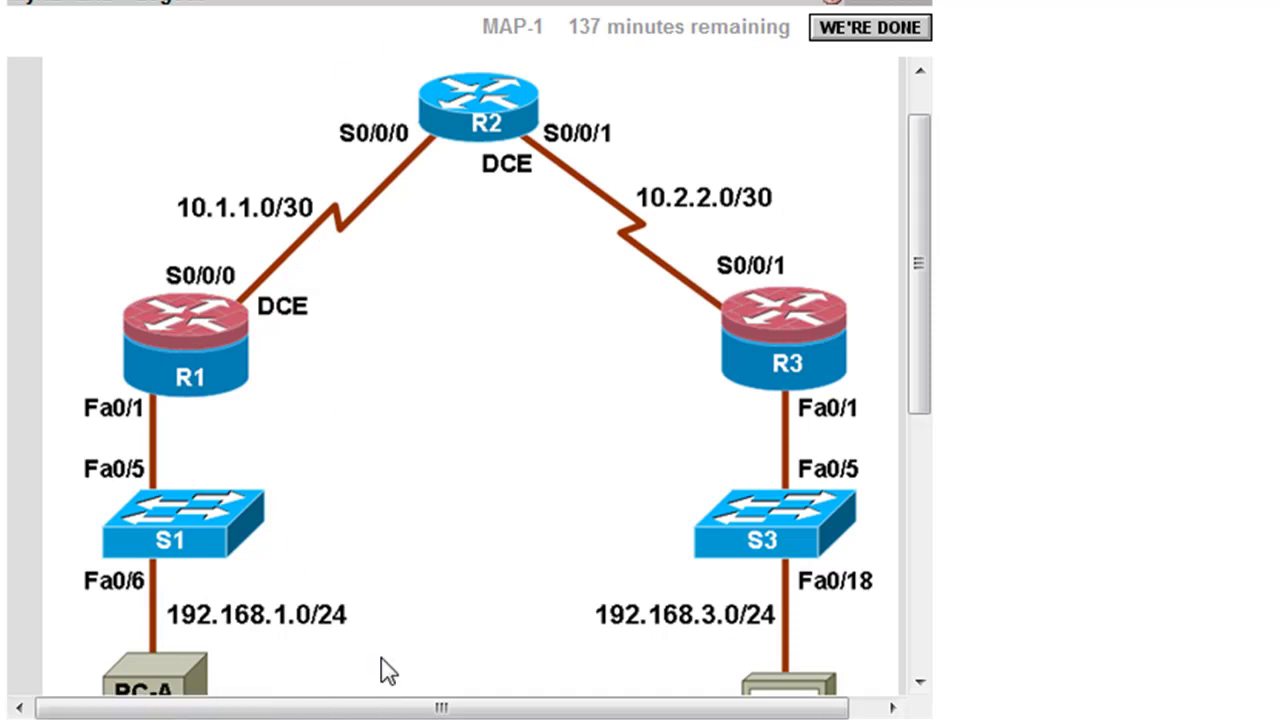
left_click_drag(914, 197, 903, 332)
left_click(170, 465)
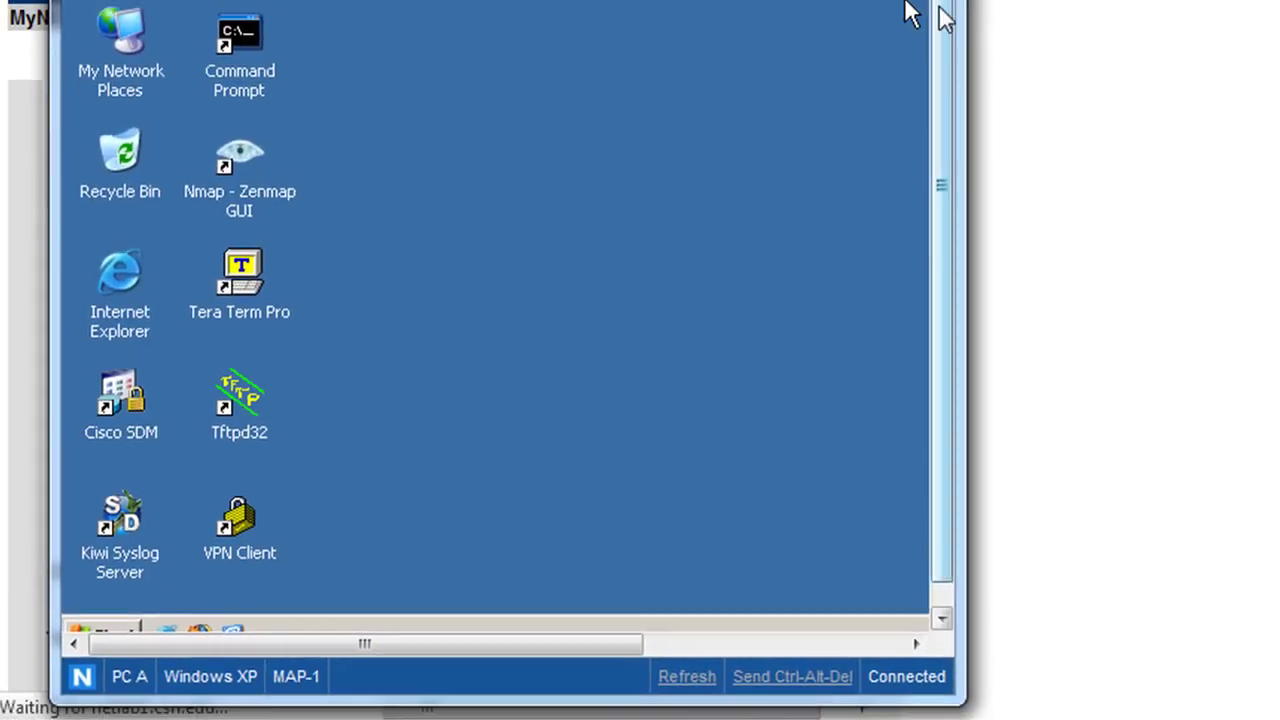
- Widen PC A's remote window and open the Local Area Connection's TCP/IP properties
left_click_drag(963, 511, 1110, 559)
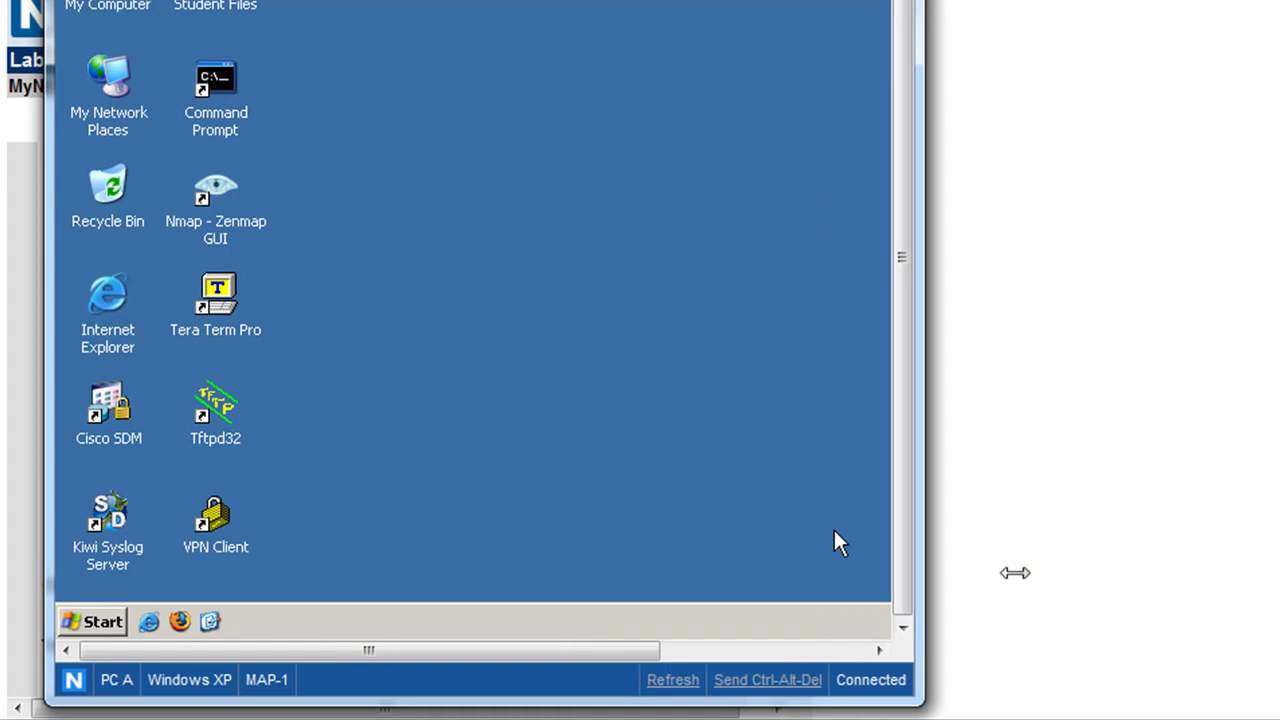
left_click_drag(1015, 572, 1205, 562)
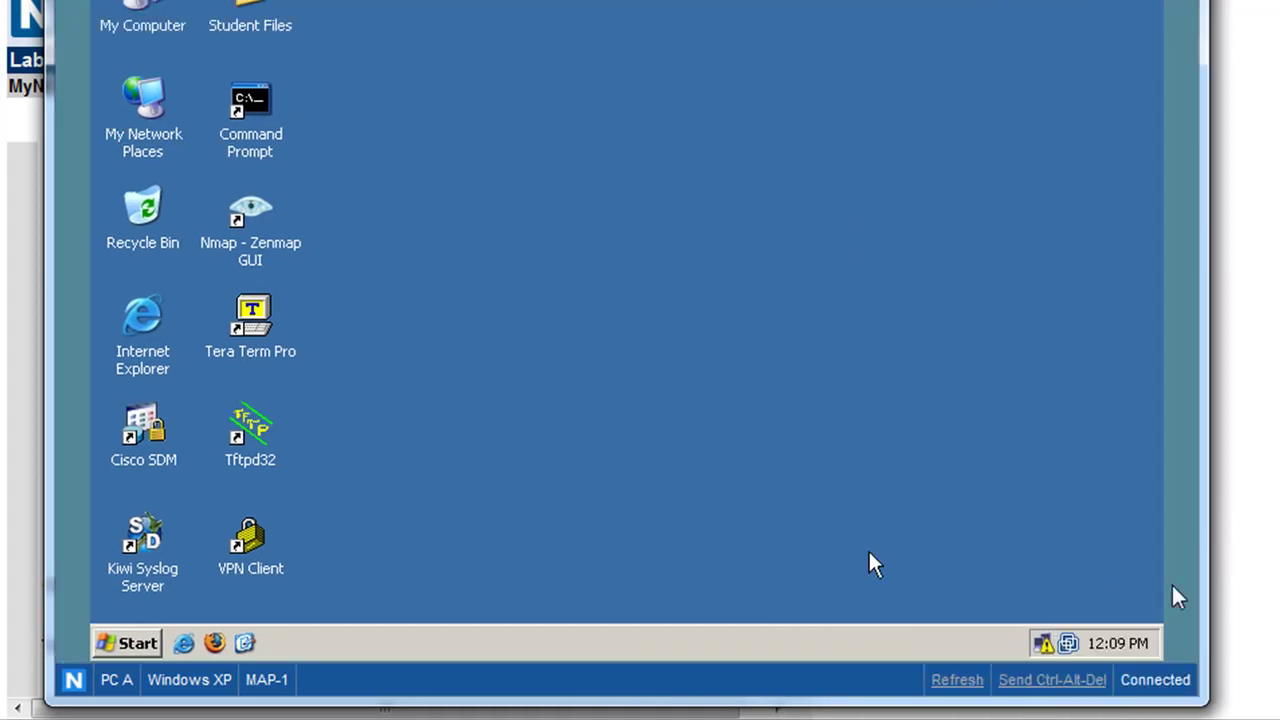
double_click(1043, 647)
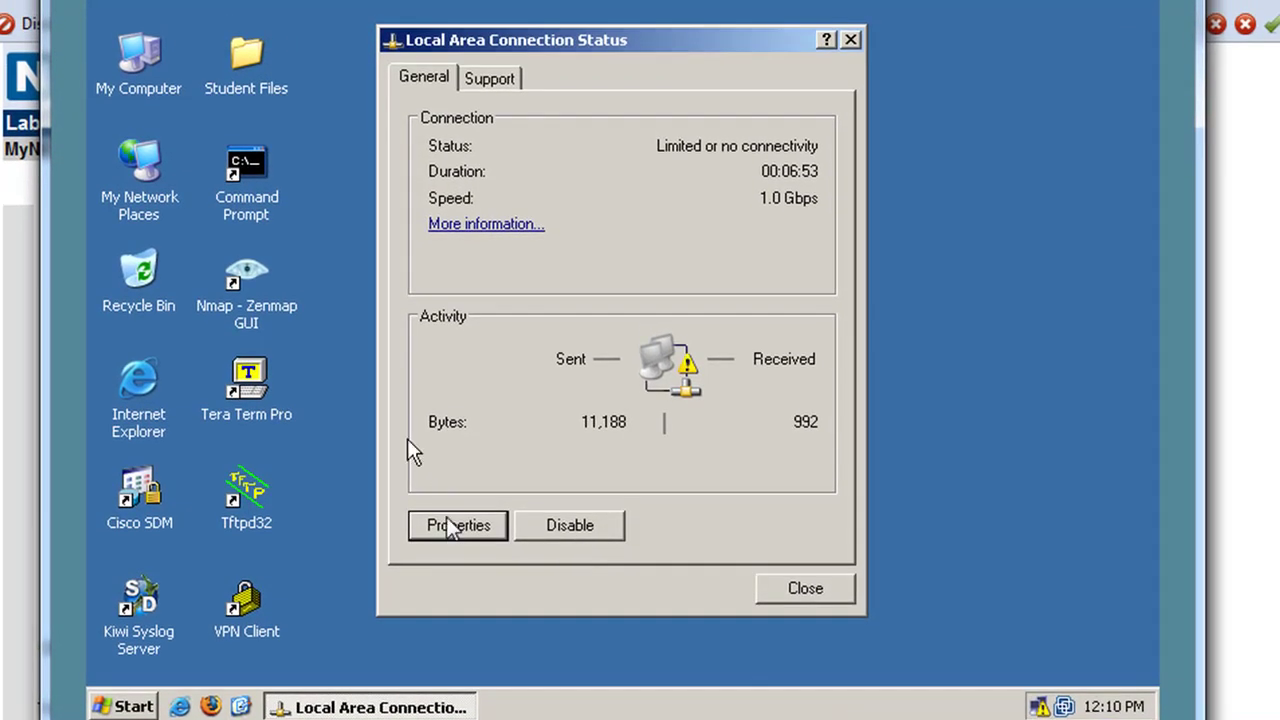
left_click(449, 522)
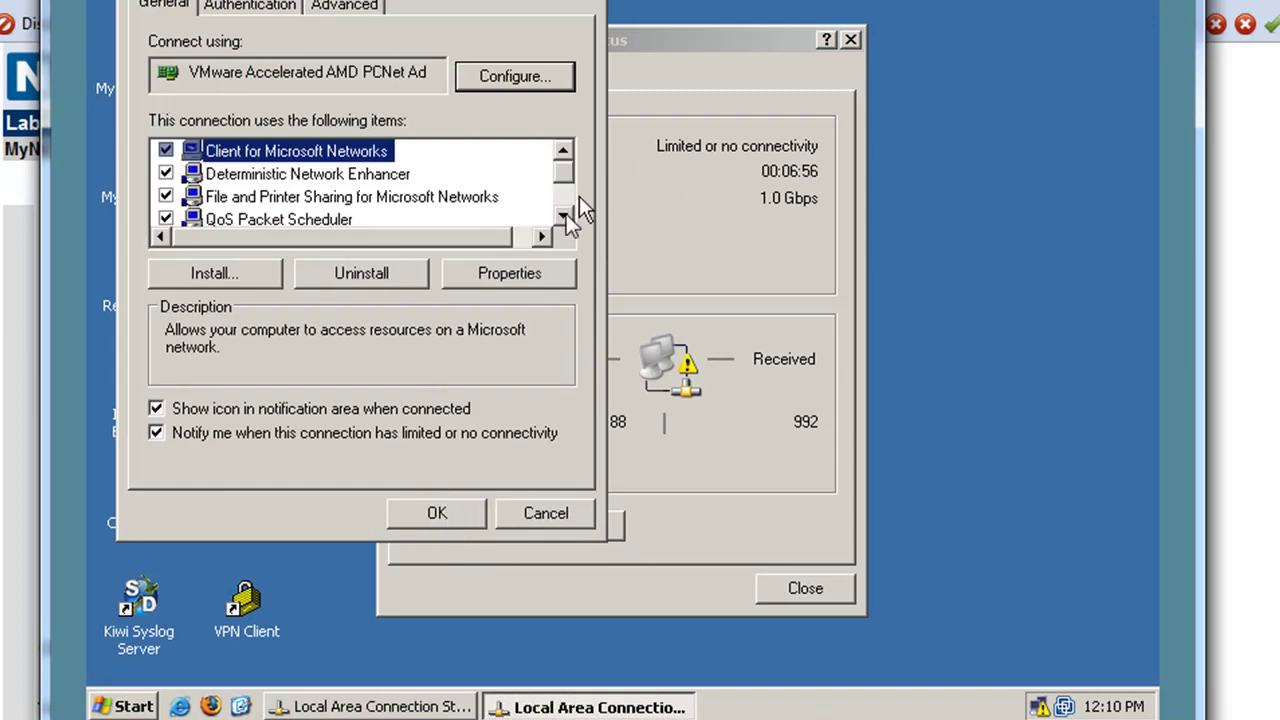
left_click(563, 216)
left_click(563, 216)
left_click(563, 216)
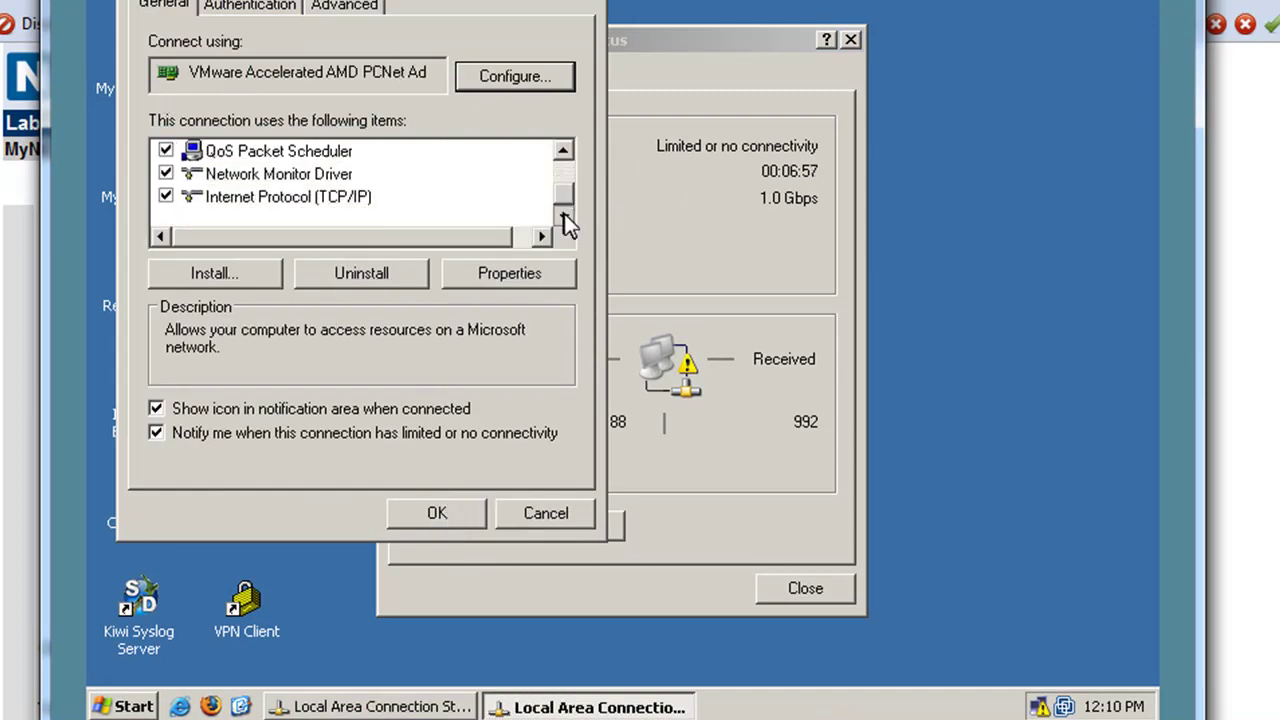
left_click(322, 198)
left_click(485, 272)
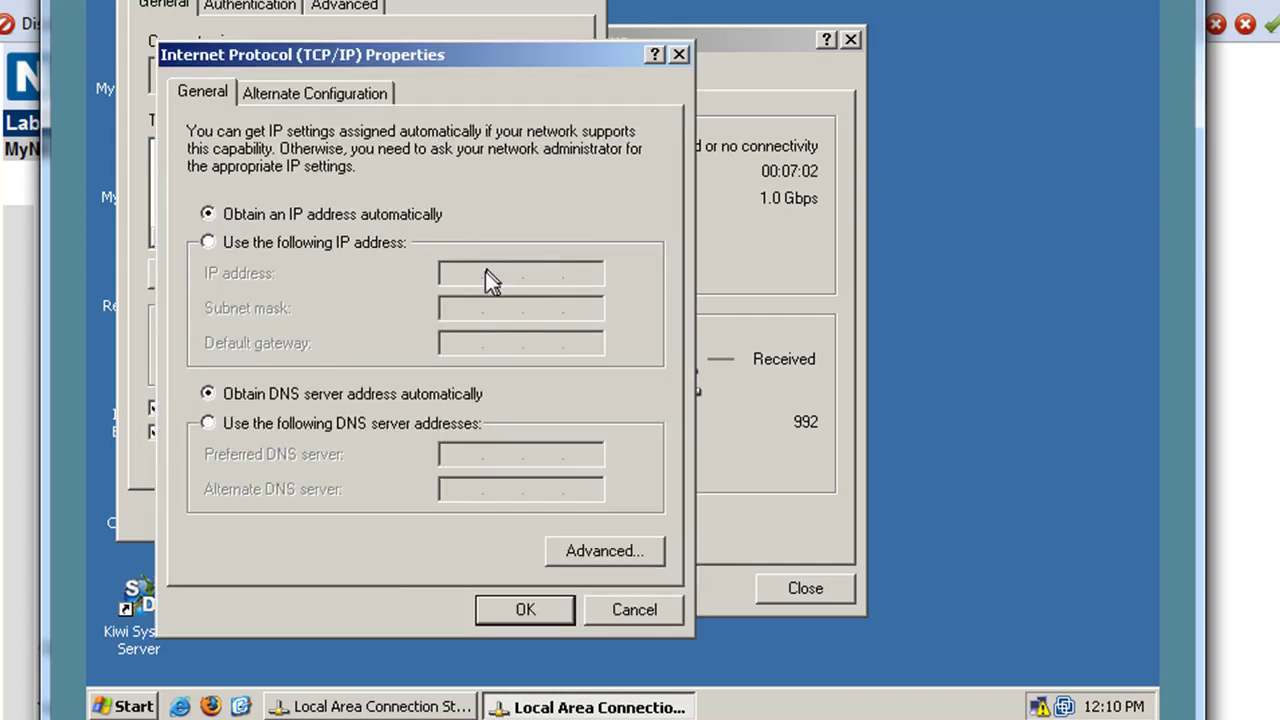
- Set static IP 192.168.1.3, mask 255.255.255.0, gateway and DNS 192.168.1.1, and close the dialogs
left_click(228, 244)
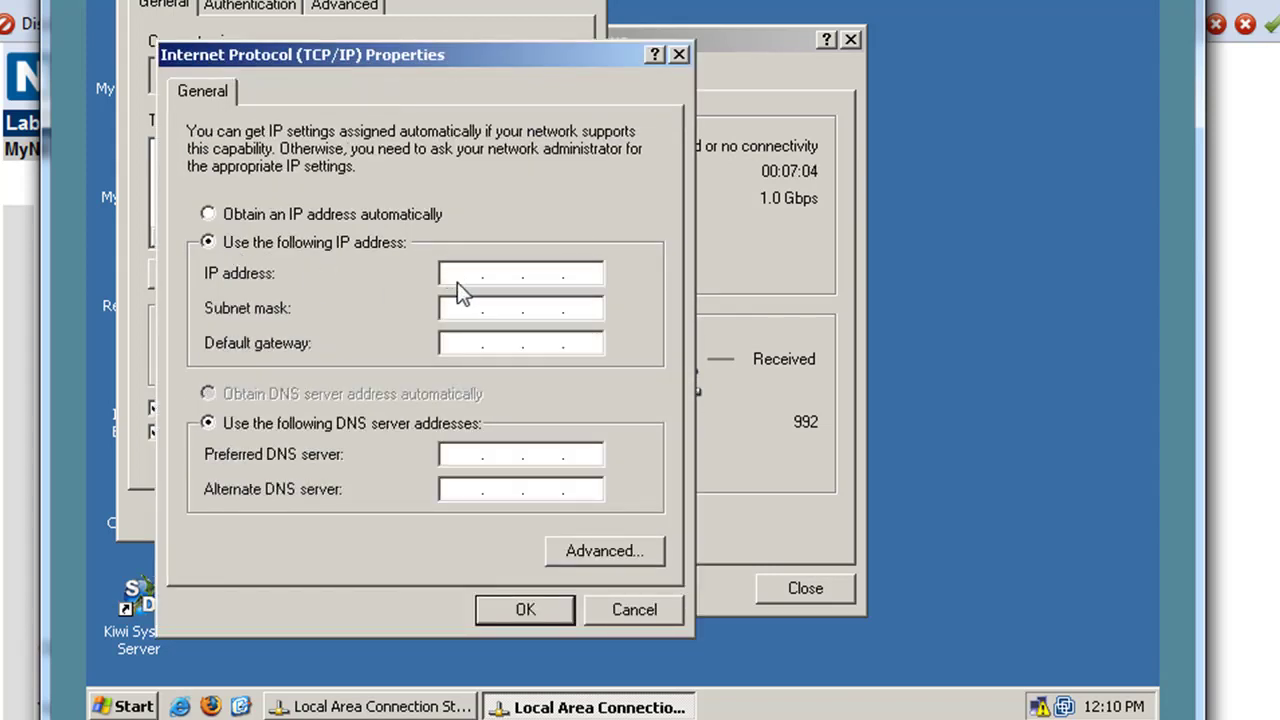
left_click(451, 274)
type("192.168.1.3")
left_click(464, 306)
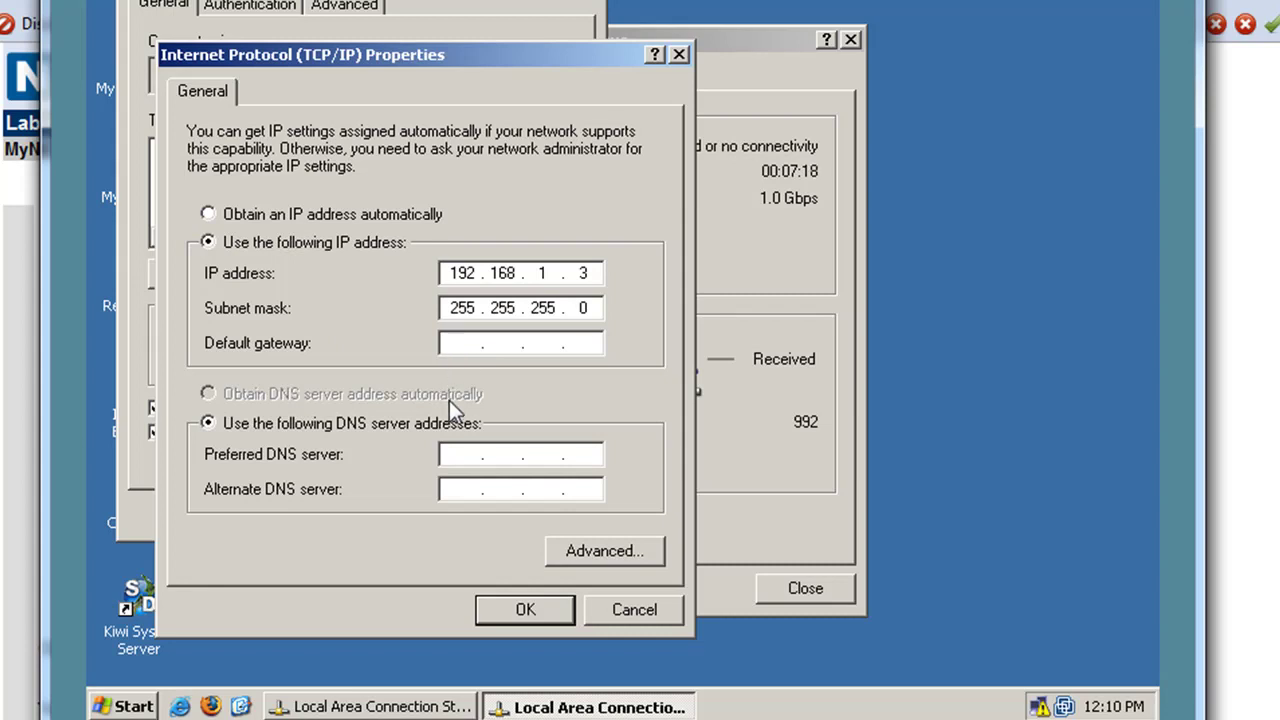
type("192.168.1.1")
left_click(456, 466)
type("192 . 168 . ")
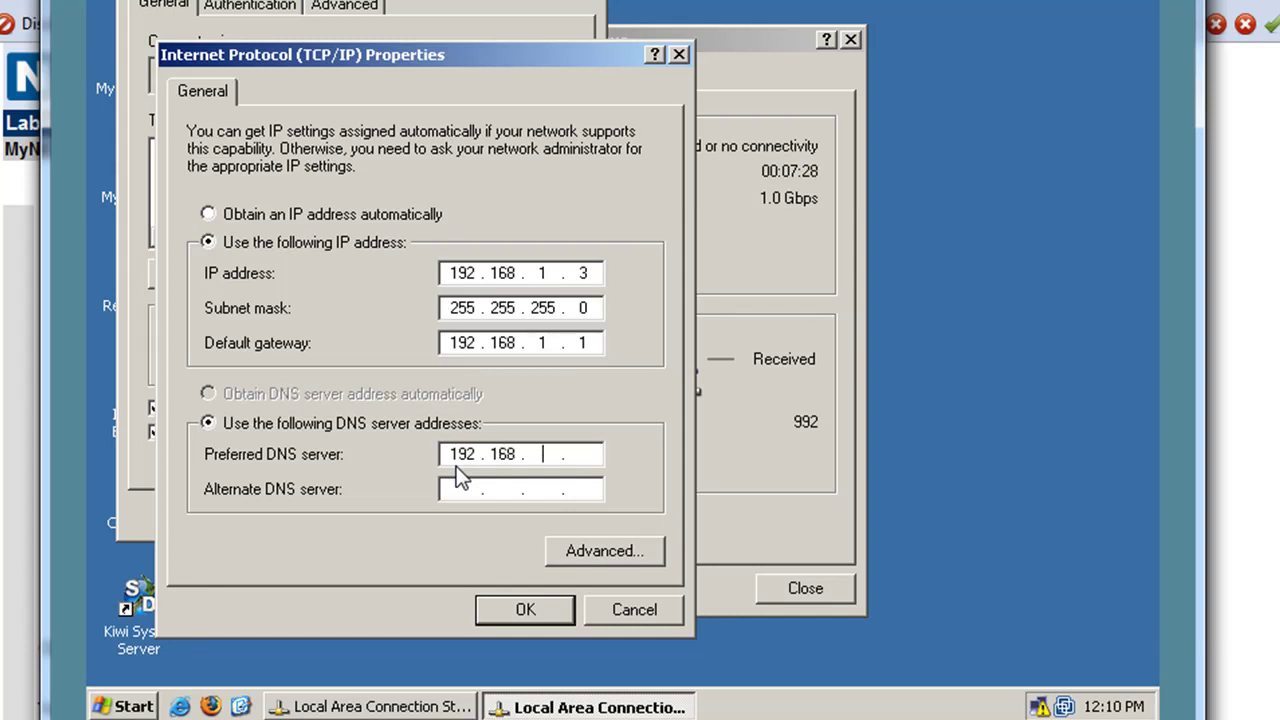
type("1 . 1")
left_click(540, 619)
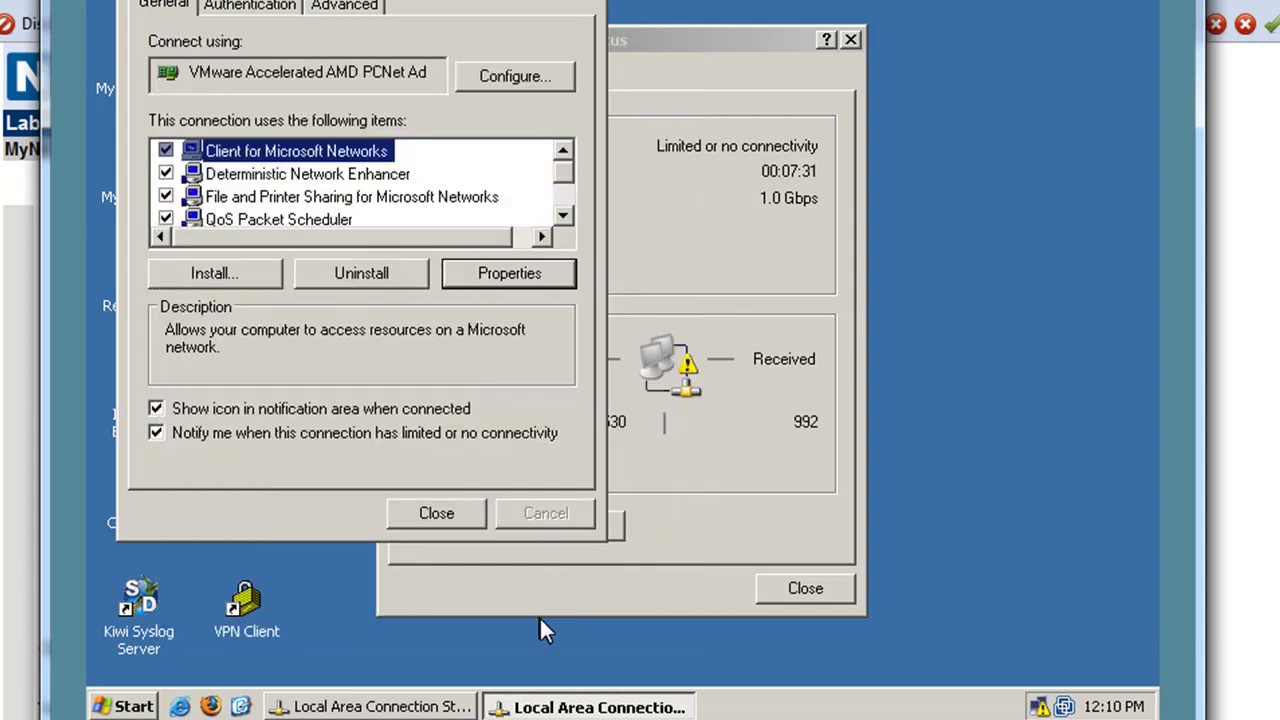
left_click(436, 516)
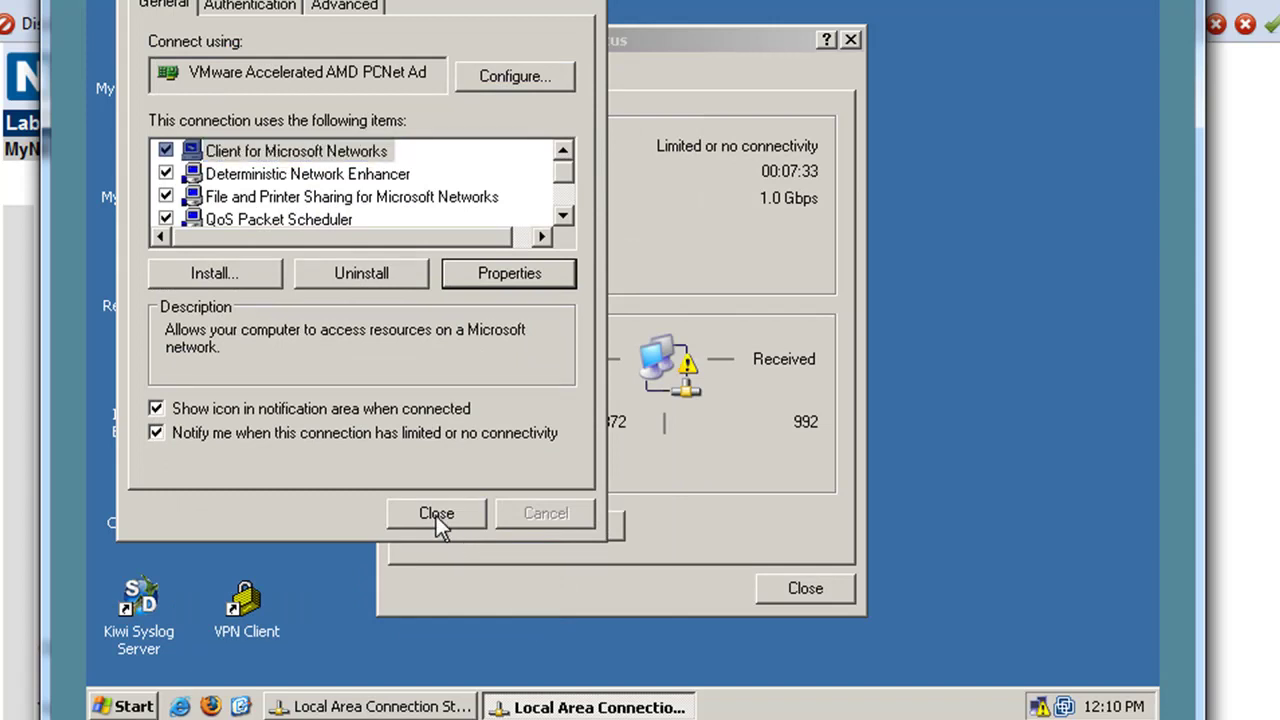
left_click(823, 598)
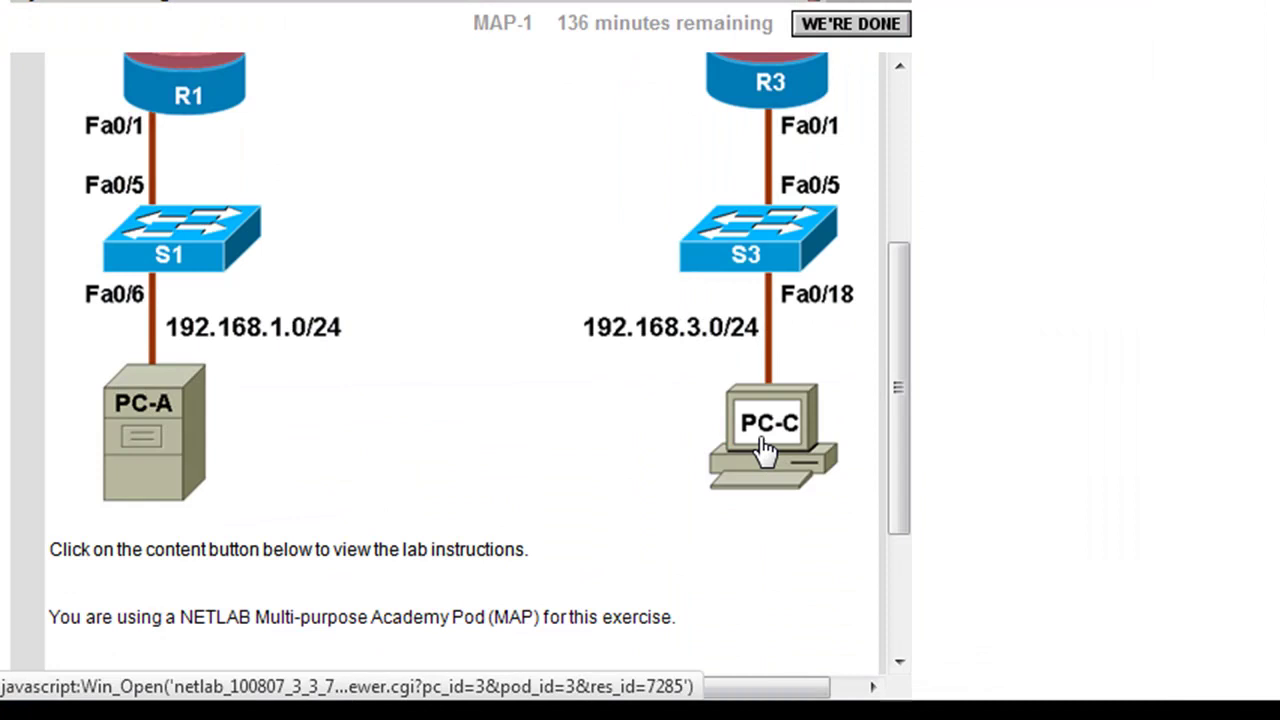
- Open PC-C's remote desktop and bring up its network connection's TCP/IP properties
left_click(766, 445)
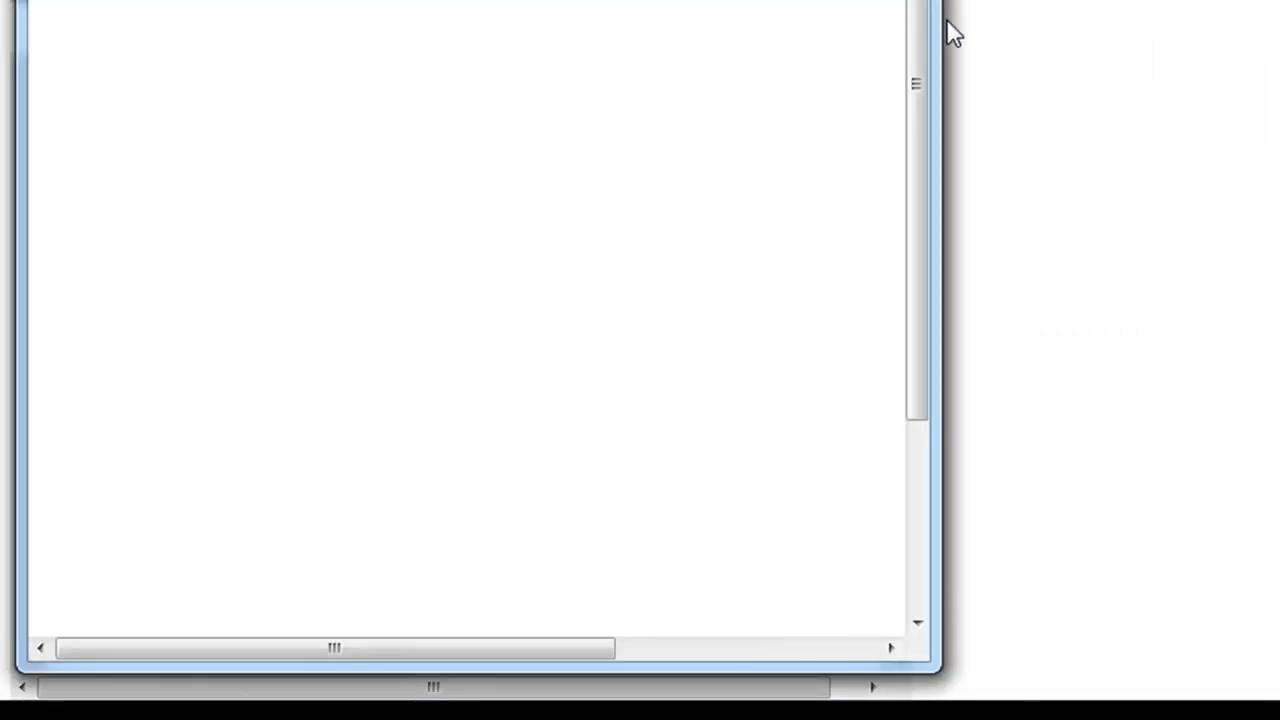
left_click_drag(938, 22, 1268, 35)
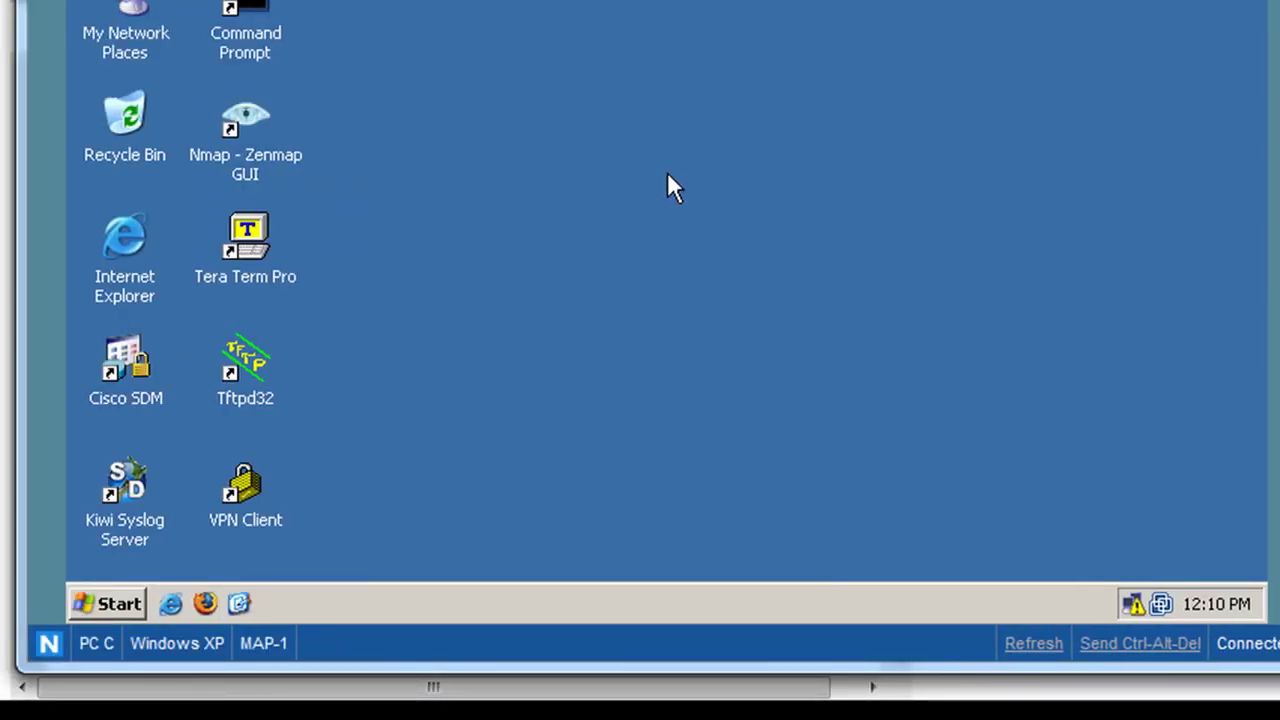
left_click(1133, 604)
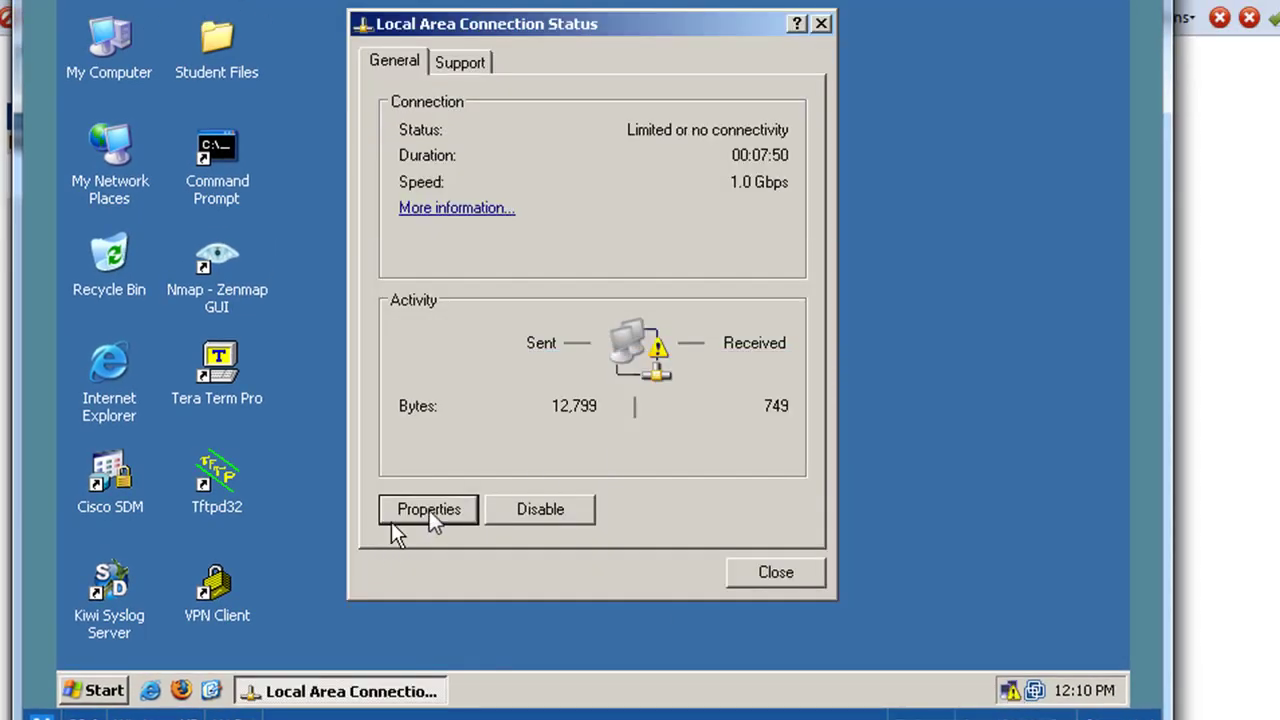
left_click(429, 510)
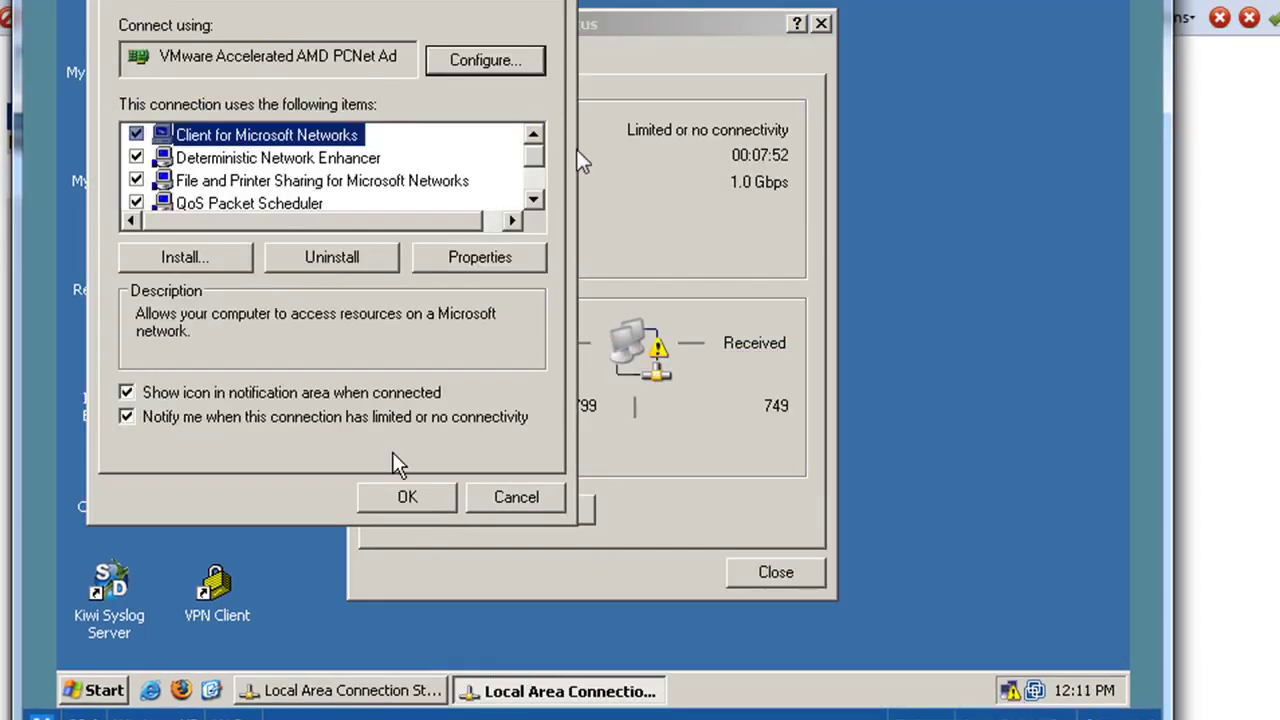
left_click_drag(532, 153, 531, 186)
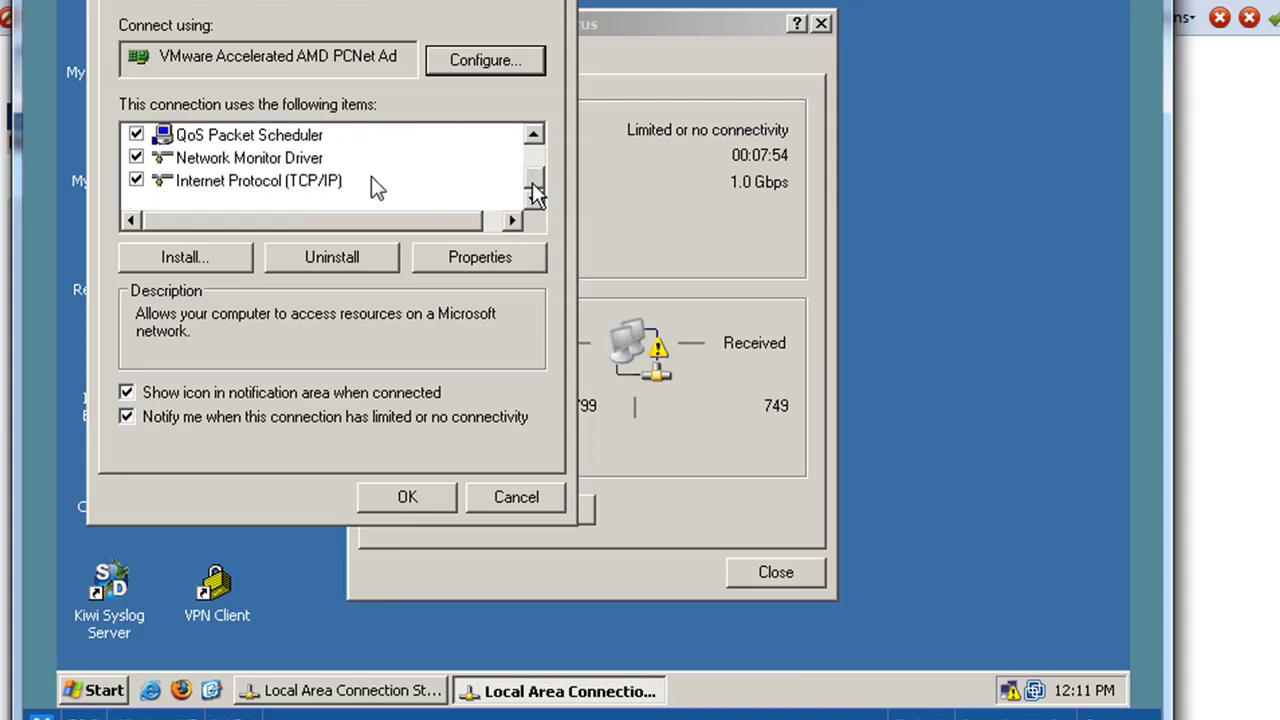
left_click(322, 183)
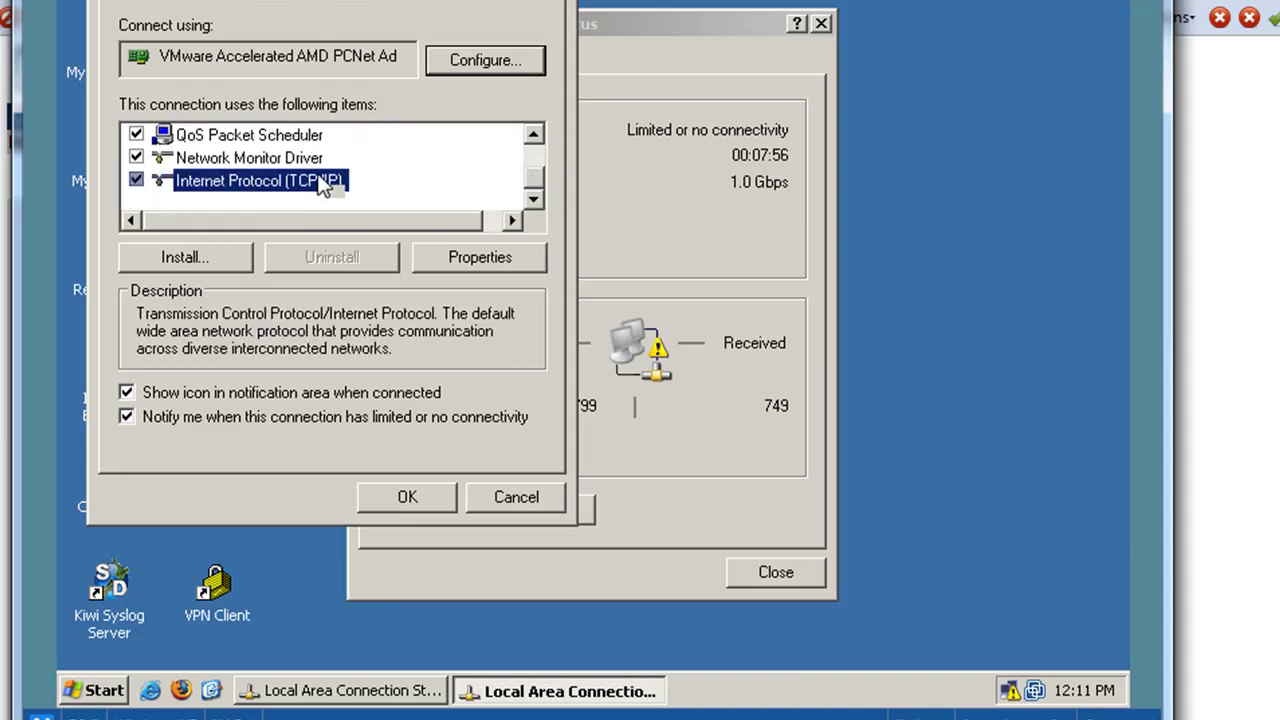
left_click(484, 261)
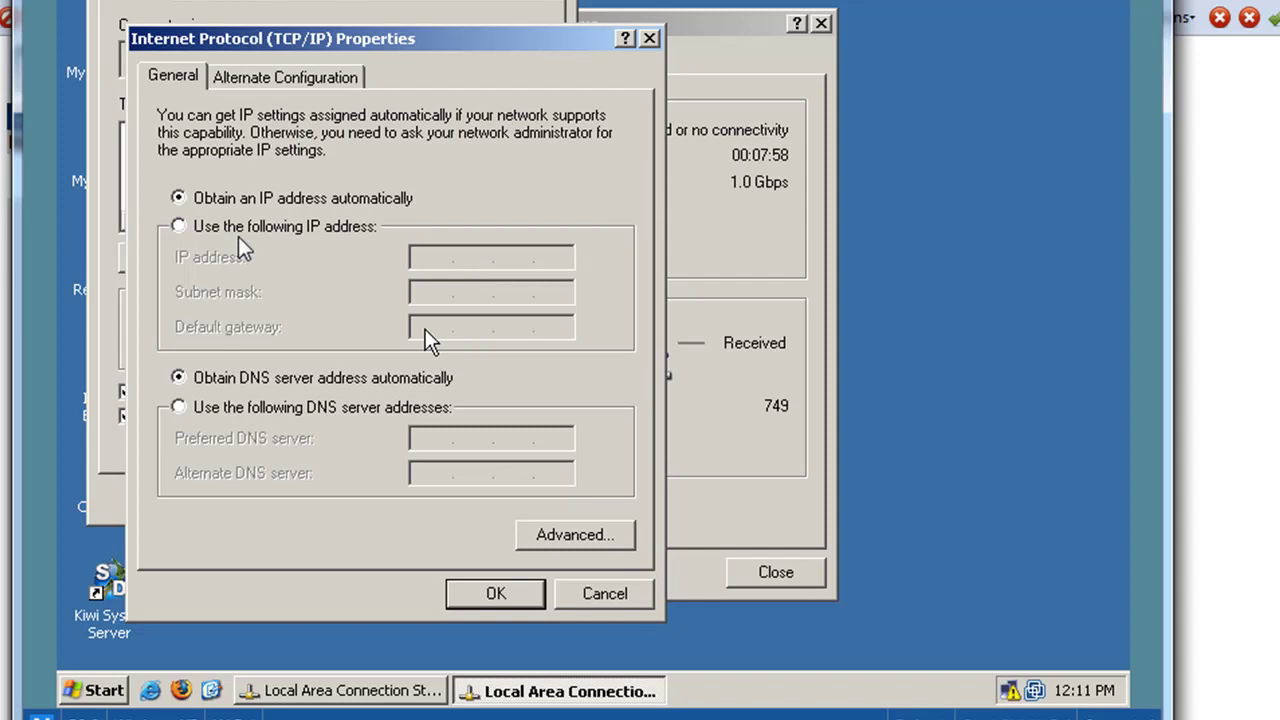
- Set static IP 192.168.3.3, mask 255.255.255.0, gateway 192.168.3.1 plus DNS, and close the dialogs
left_click(220, 226)
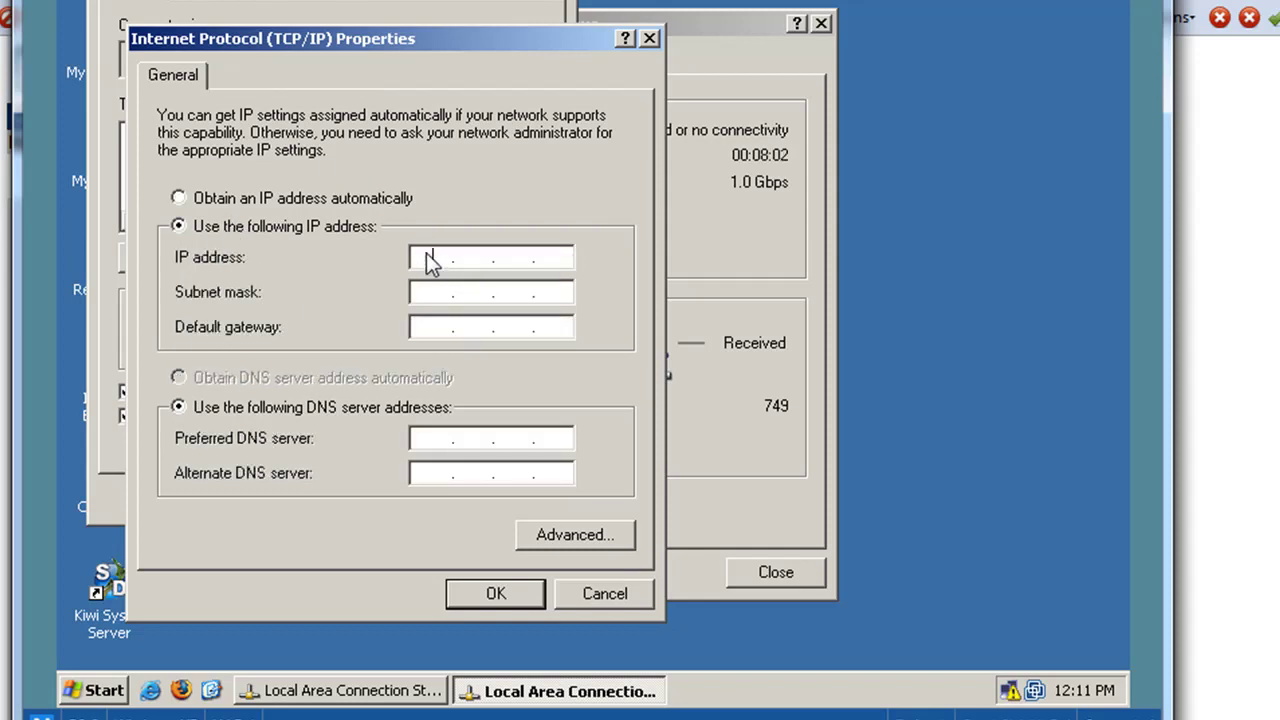
type("192 . 168 . 3 . 3")
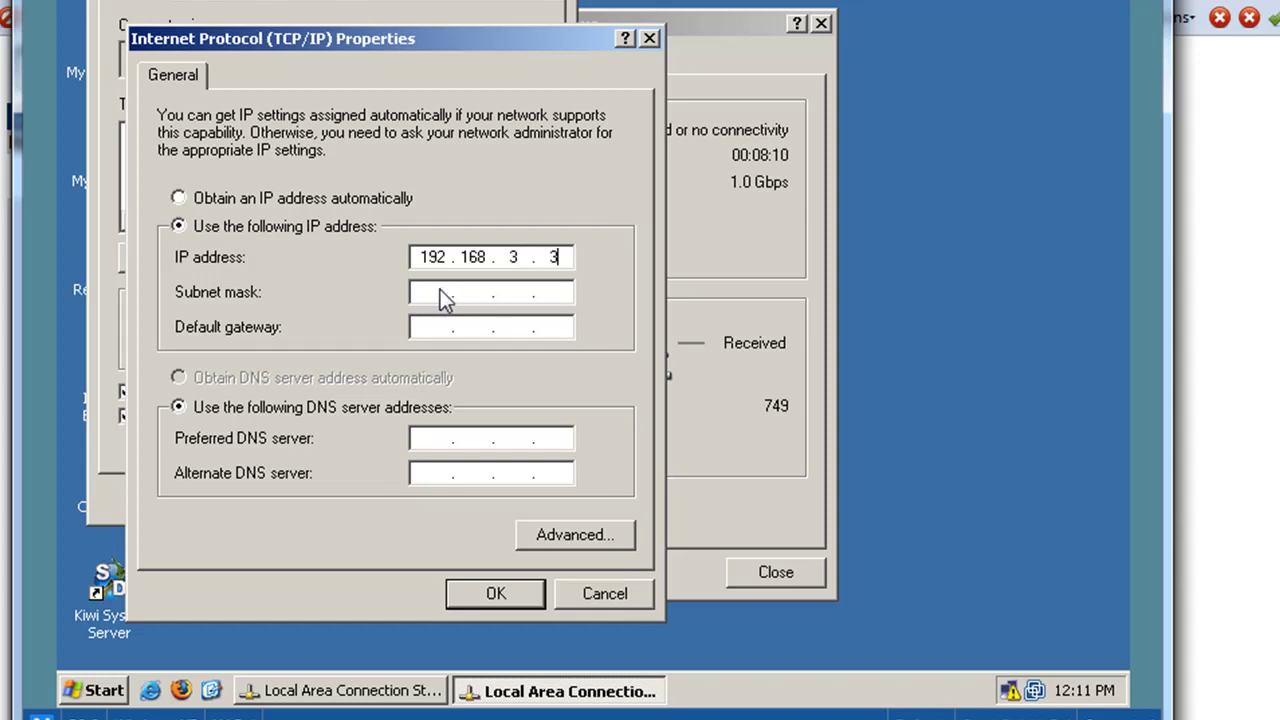
left_click(440, 289)
left_click(435, 330)
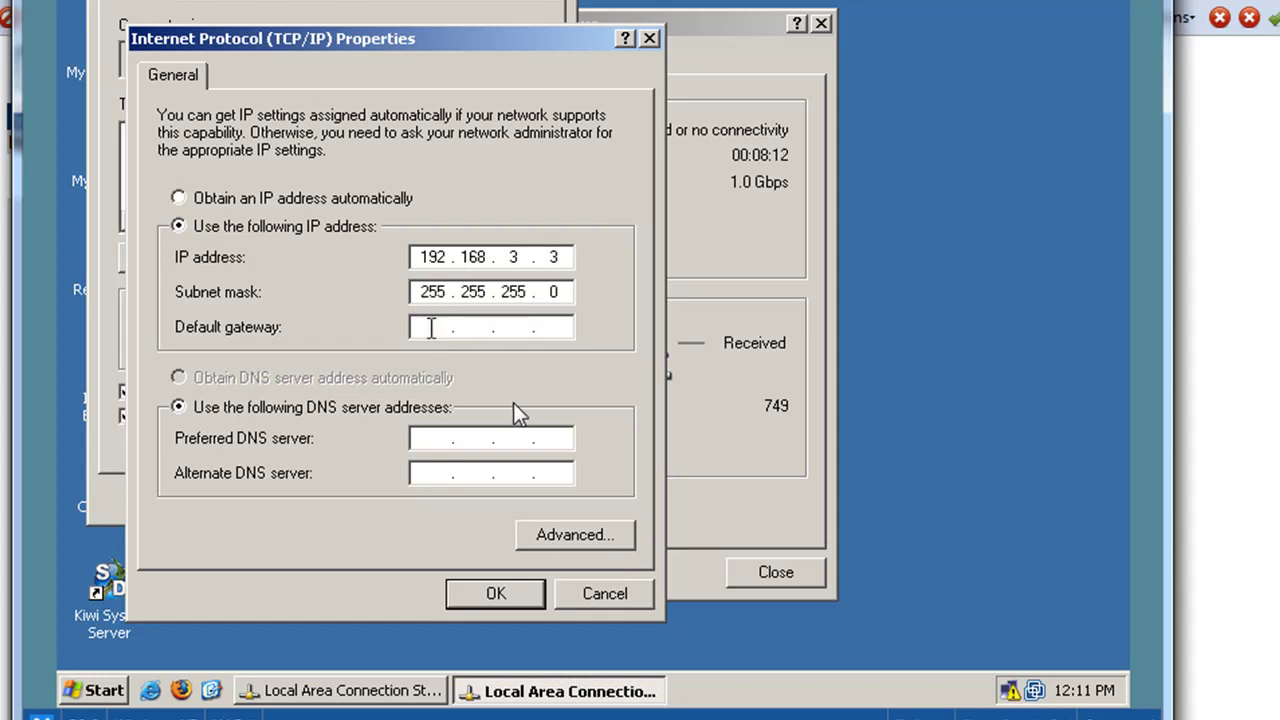
type("192 . 168 . 3 . 1")
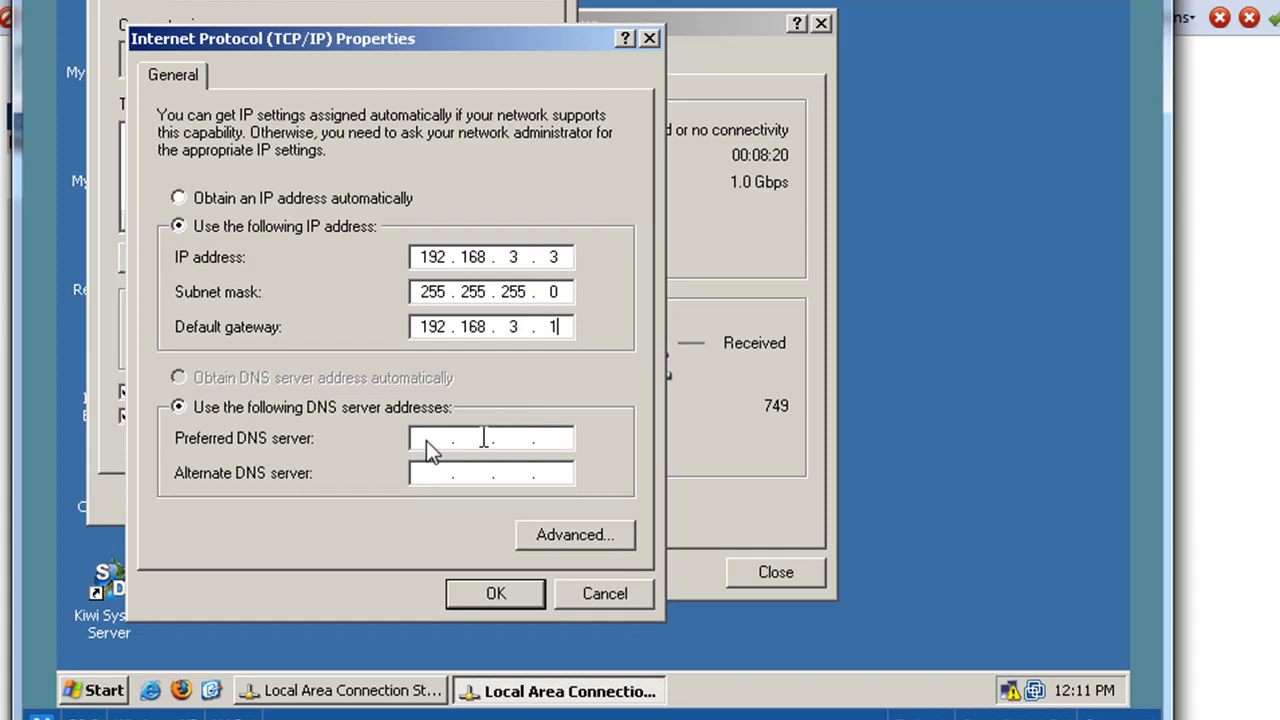
left_click(427, 444)
type("192 . 168 . 3 . 1")
left_click(478, 594)
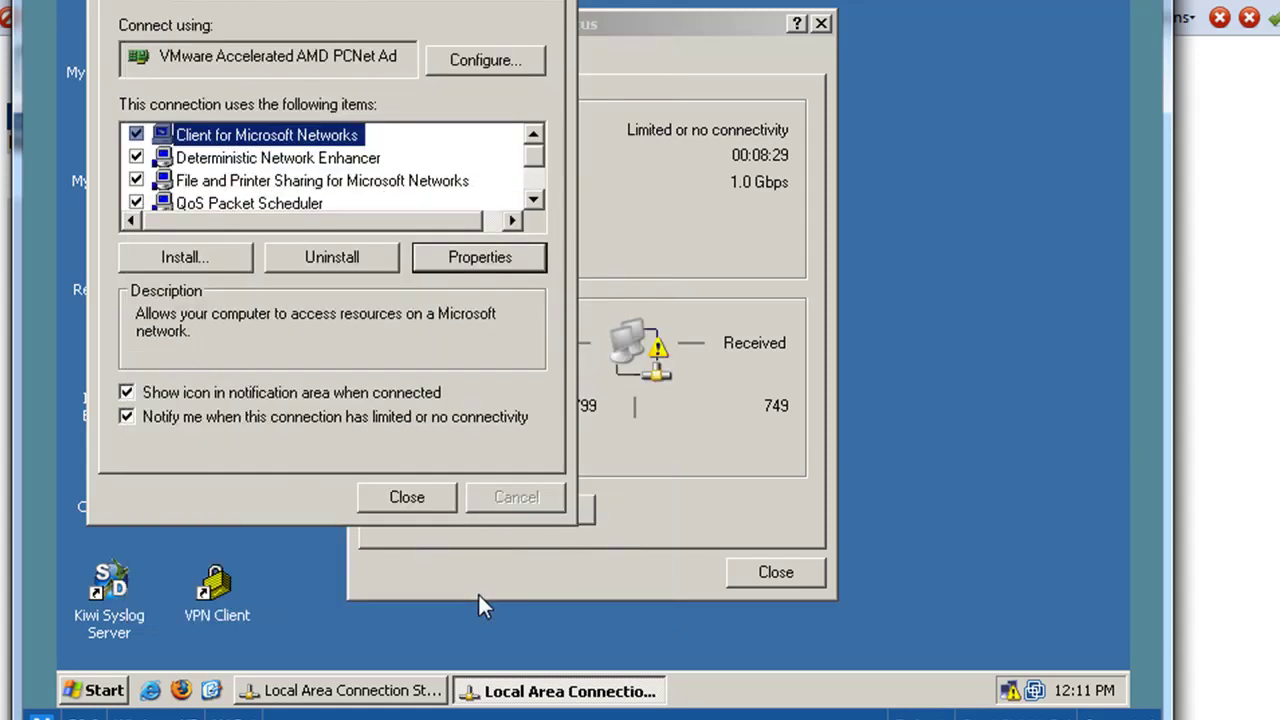
left_click(395, 497)
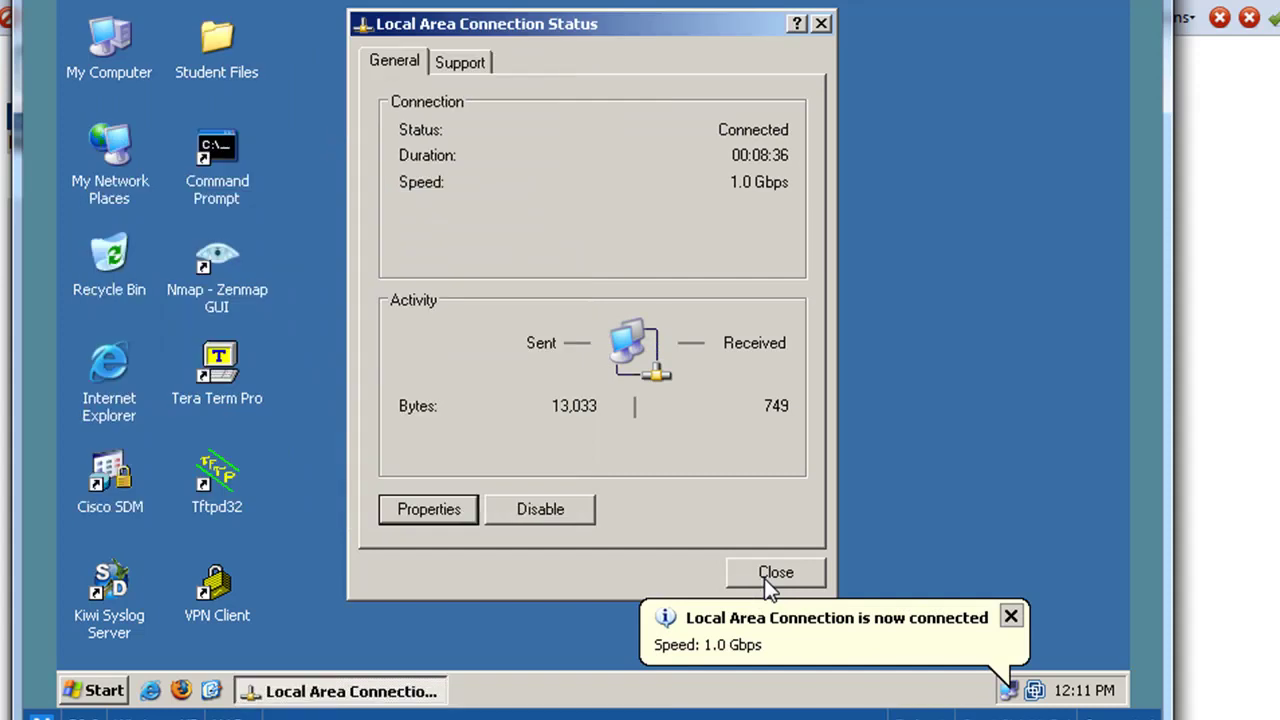
left_click(764, 578)
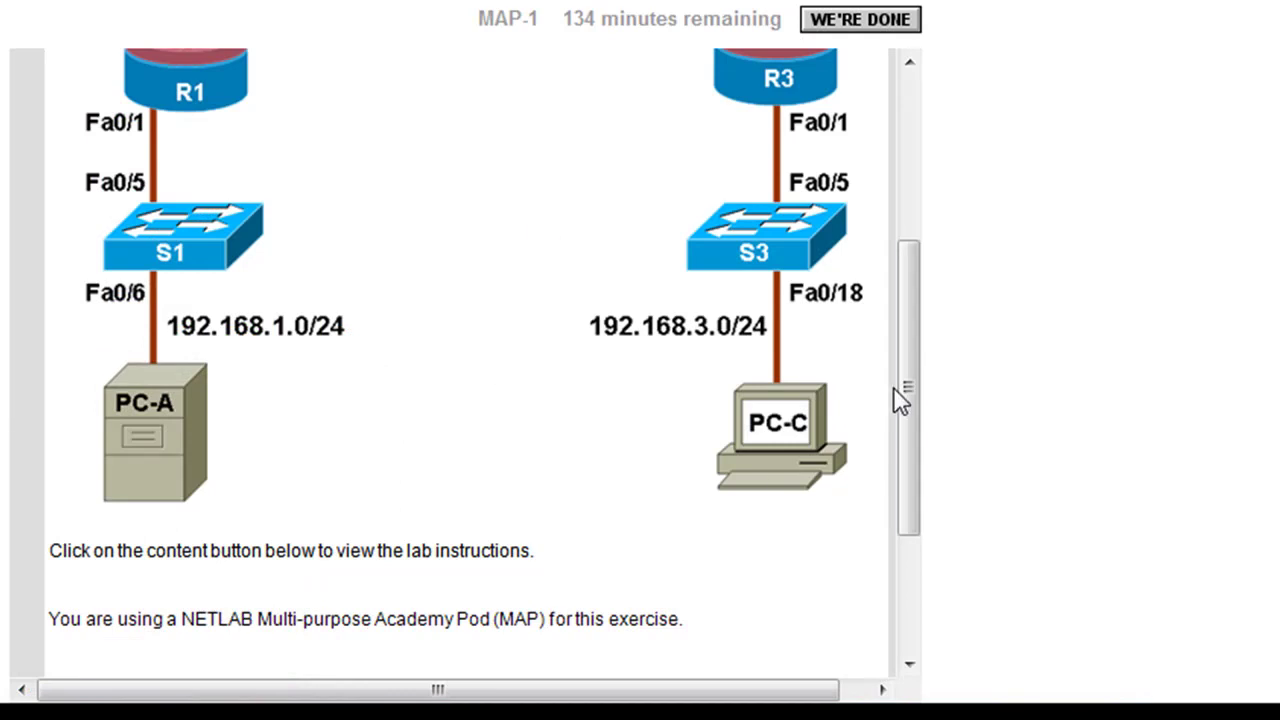
left_click_drag(906, 400, 931, 157)
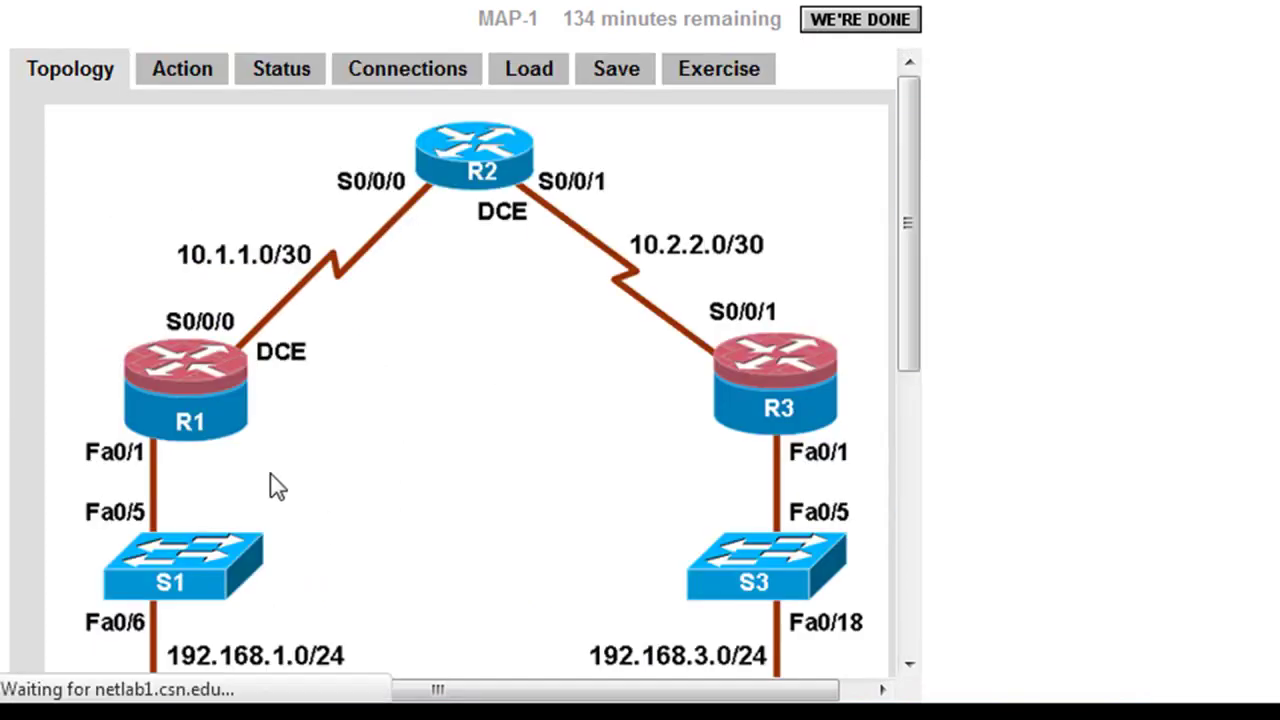
left_click(280, 86)
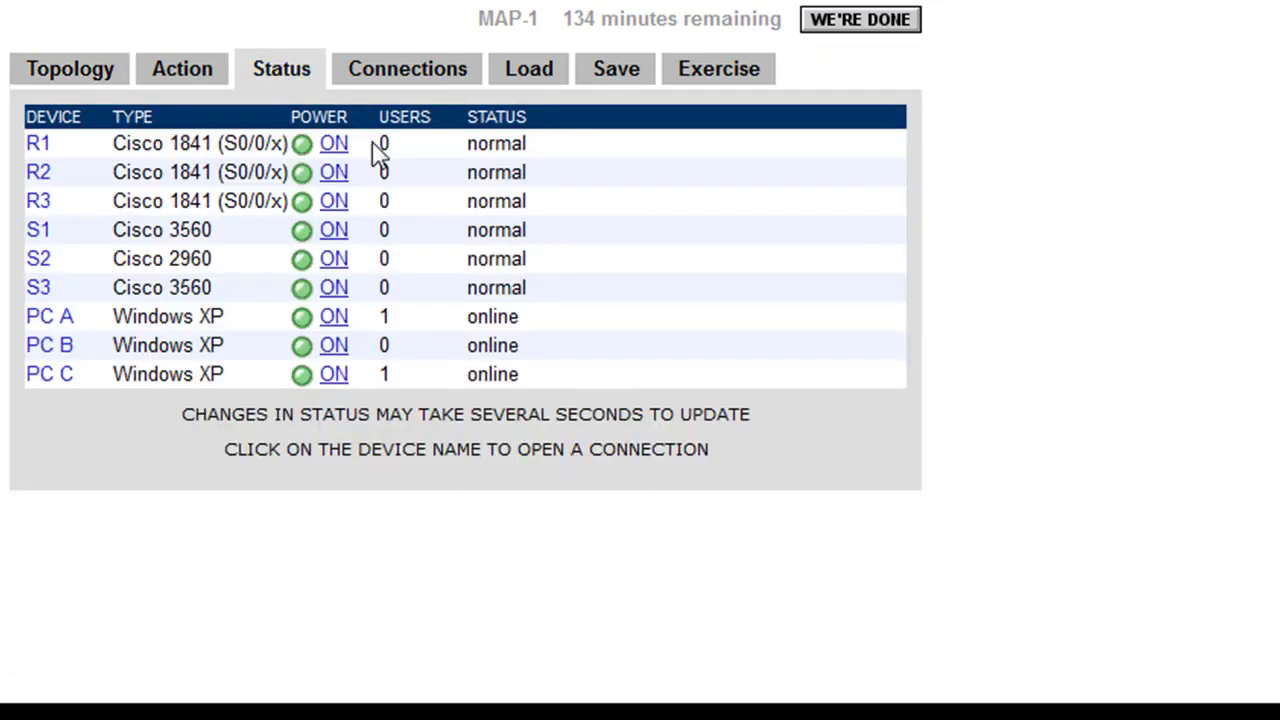
left_click(58, 80)
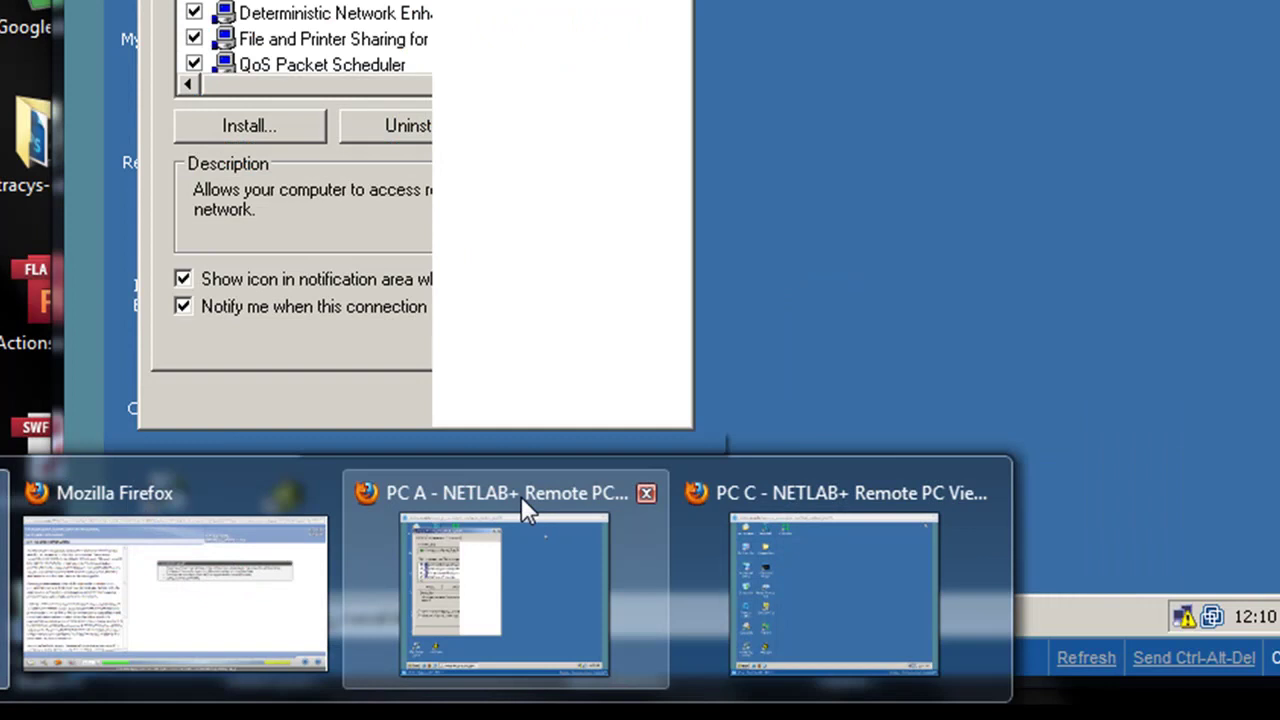
- From PC A's command prompt, ping 192.168.1.1 and then 192.168.3.3
left_click(521, 500)
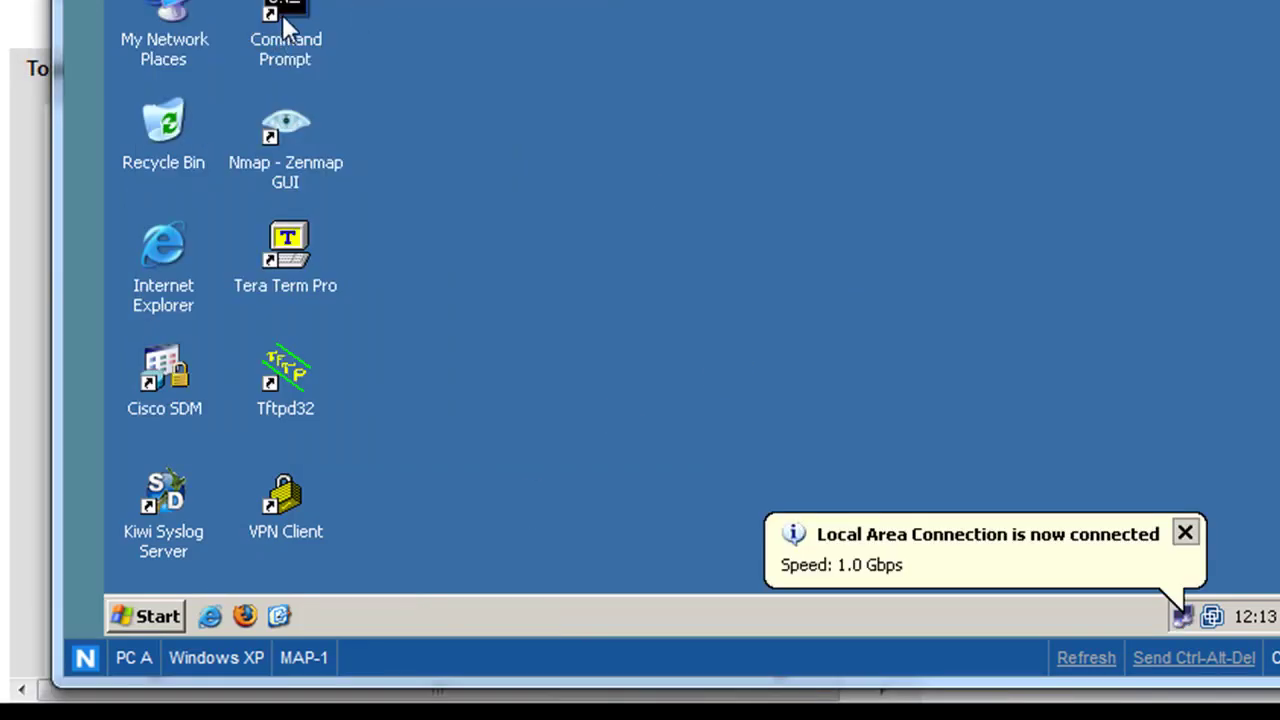
double_click(282, 14)
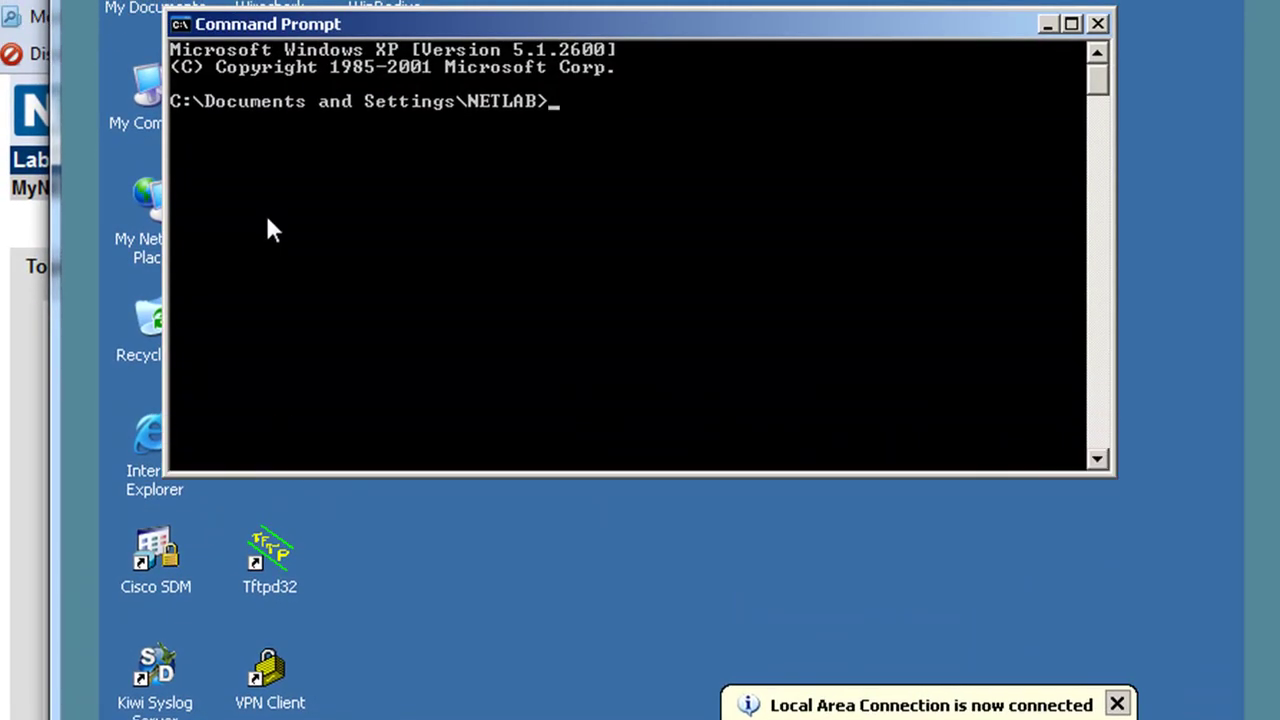
type("ping 192.168")
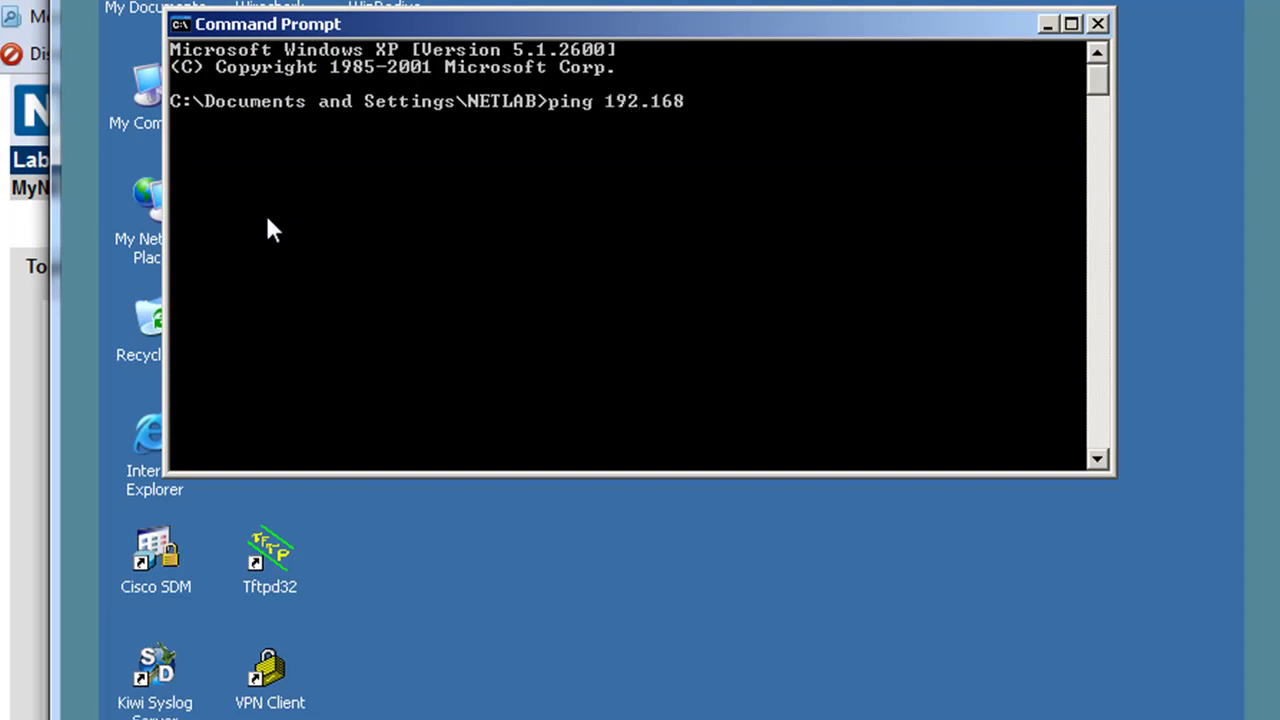
type(".1.1")
key("Return")
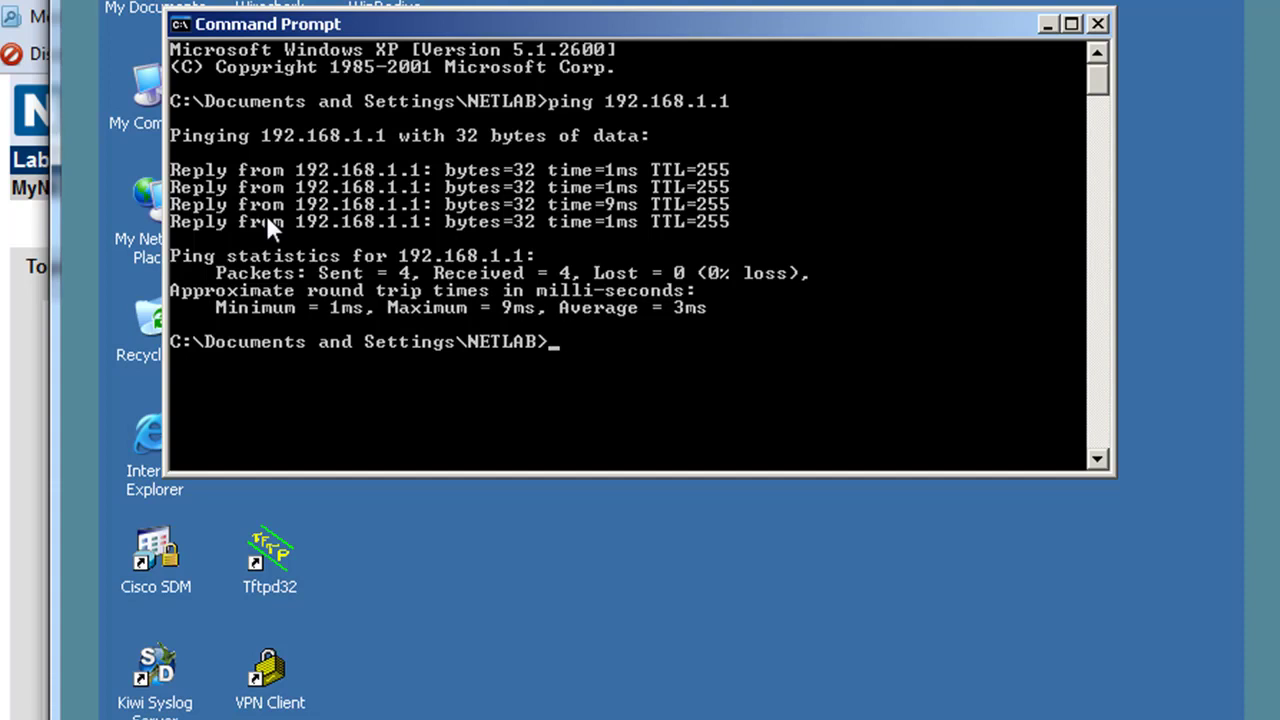
key("Up")
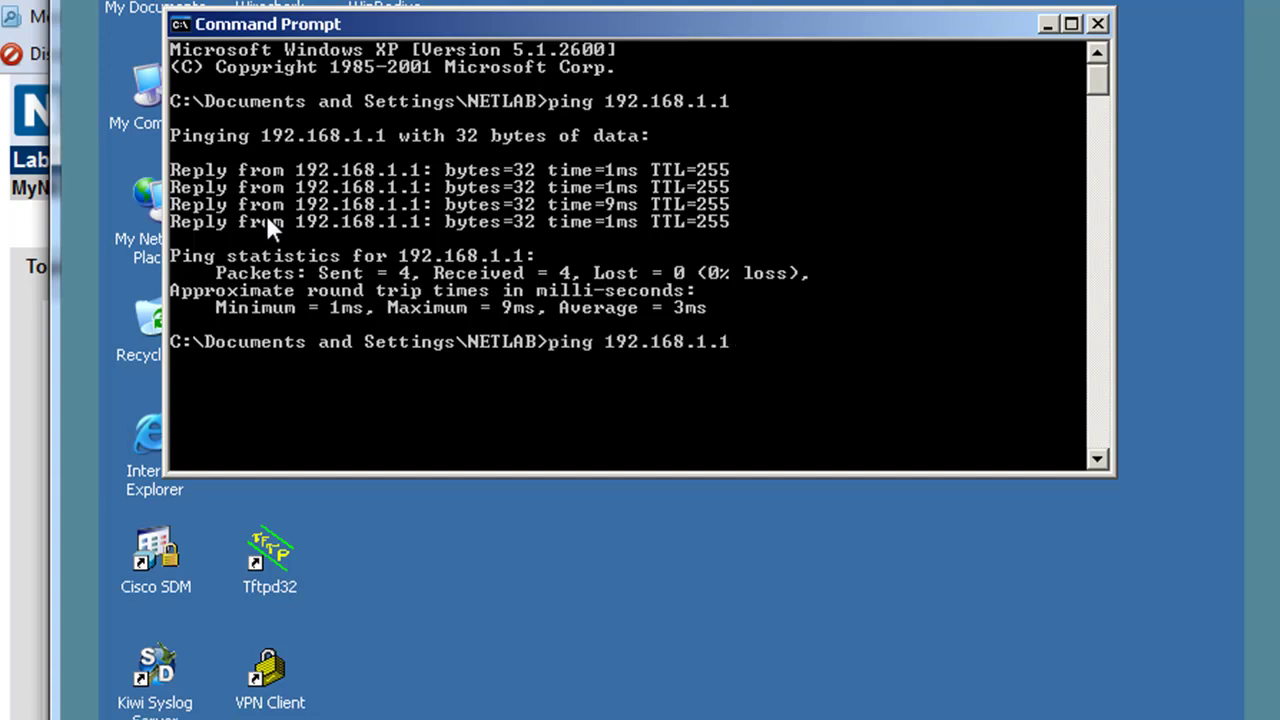
key("BackSpace")
type("3.3")
key("Return")
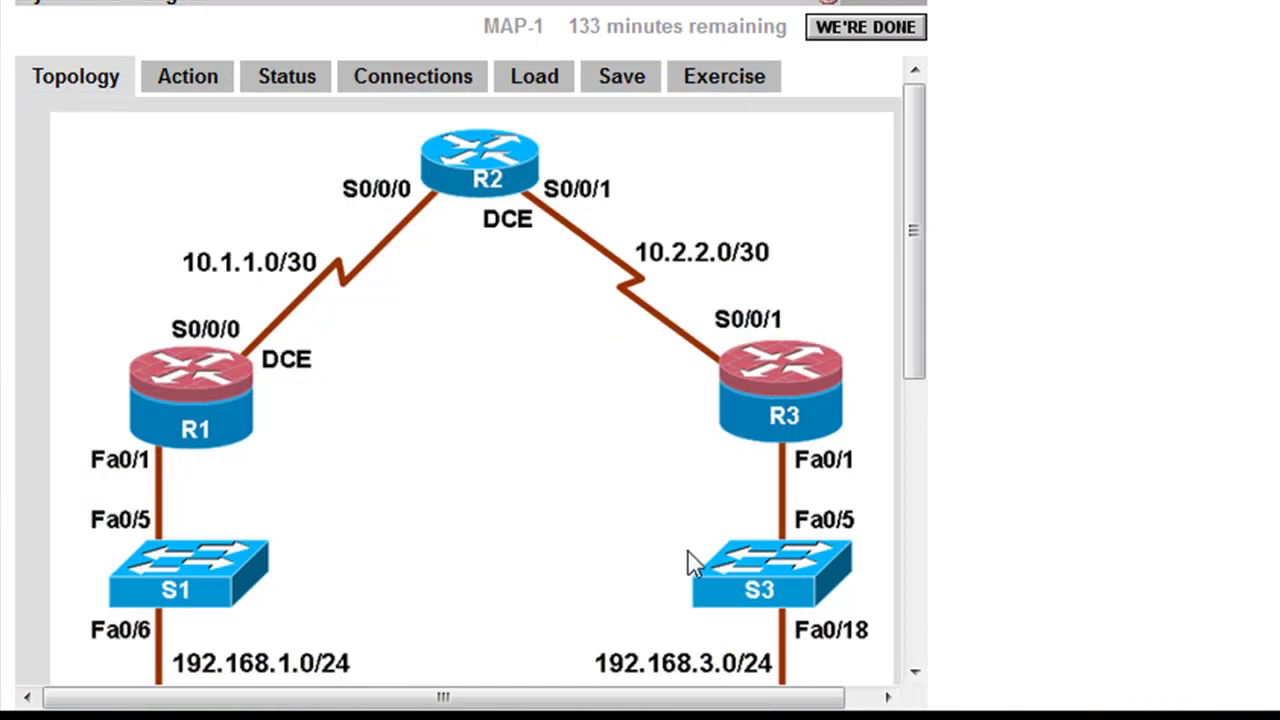
- Scroll the NETLAB+ page to review the topology from R1–R3 down to PC-A and PC-C
scroll(914, 331, "down", 2)
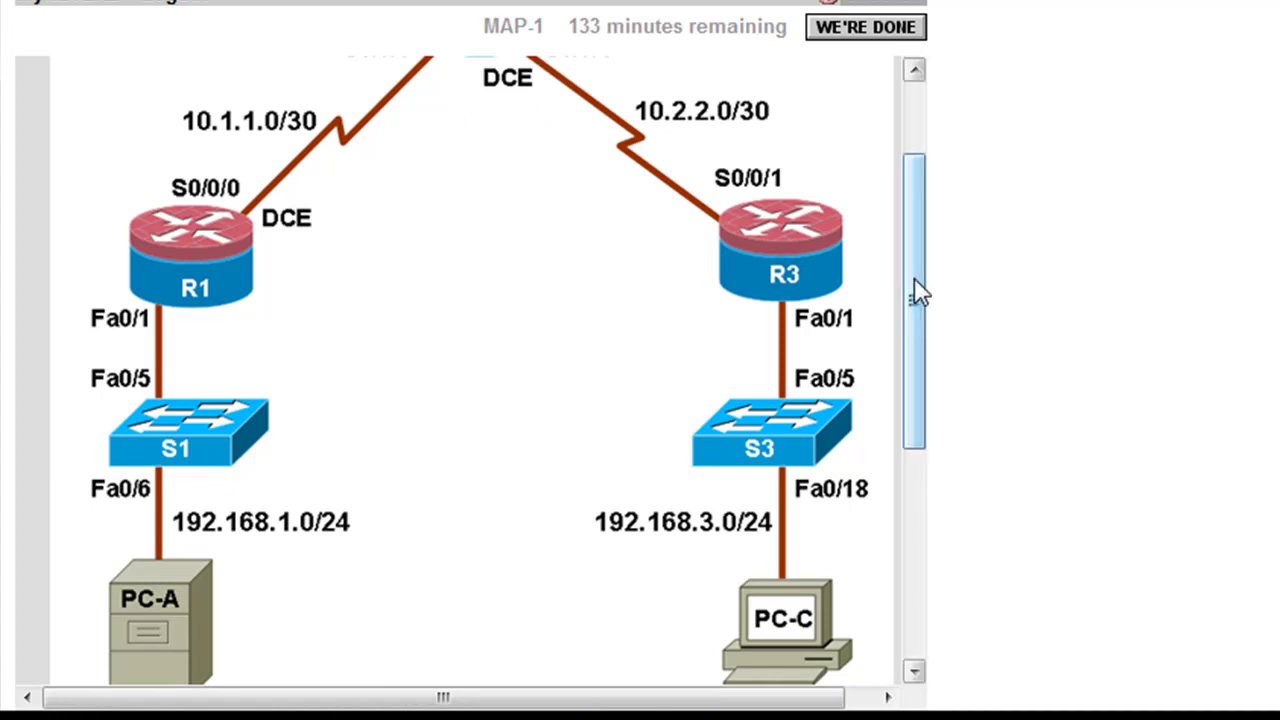
left_click_drag(917, 289, 940, 174)
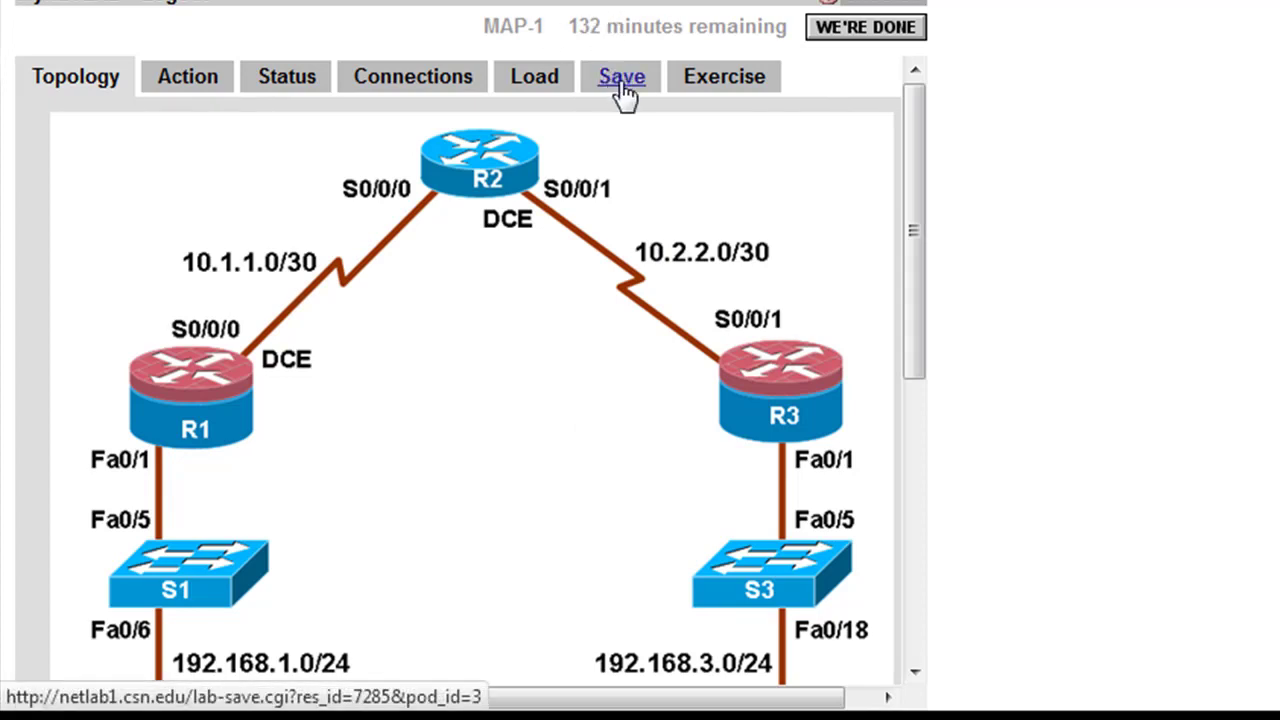
left_click(622, 96)
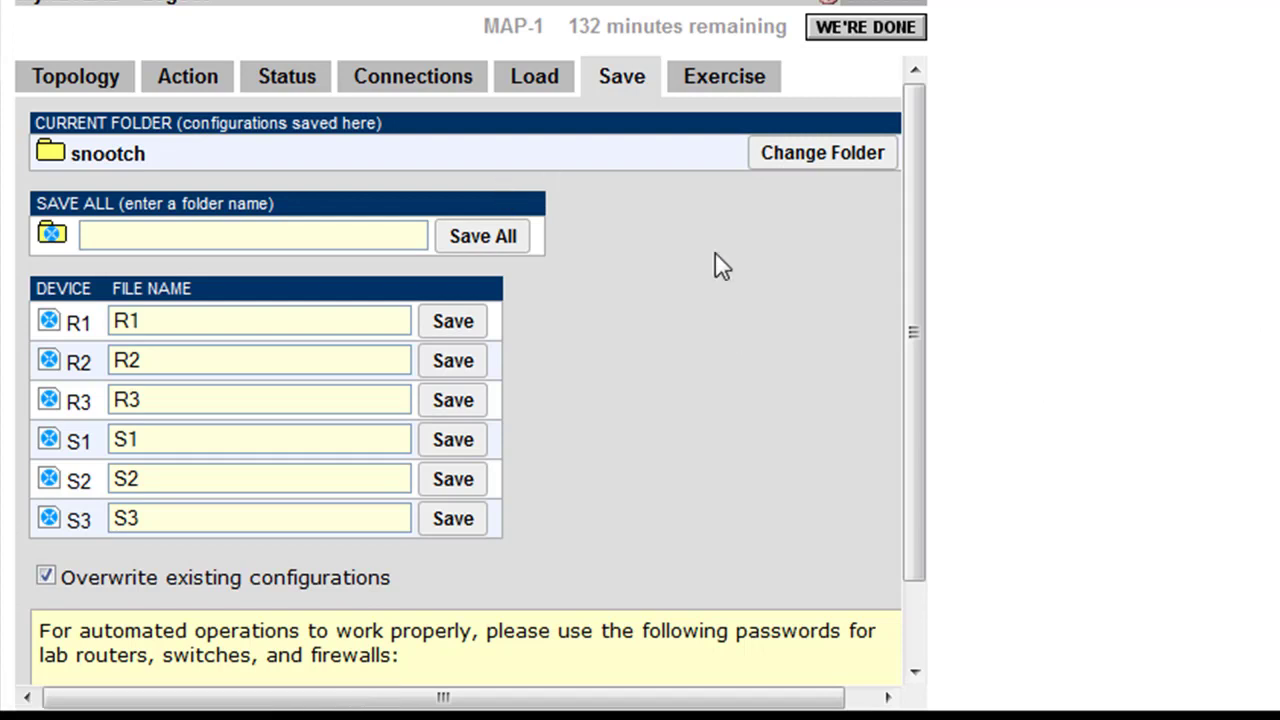
left_click(106, 78)
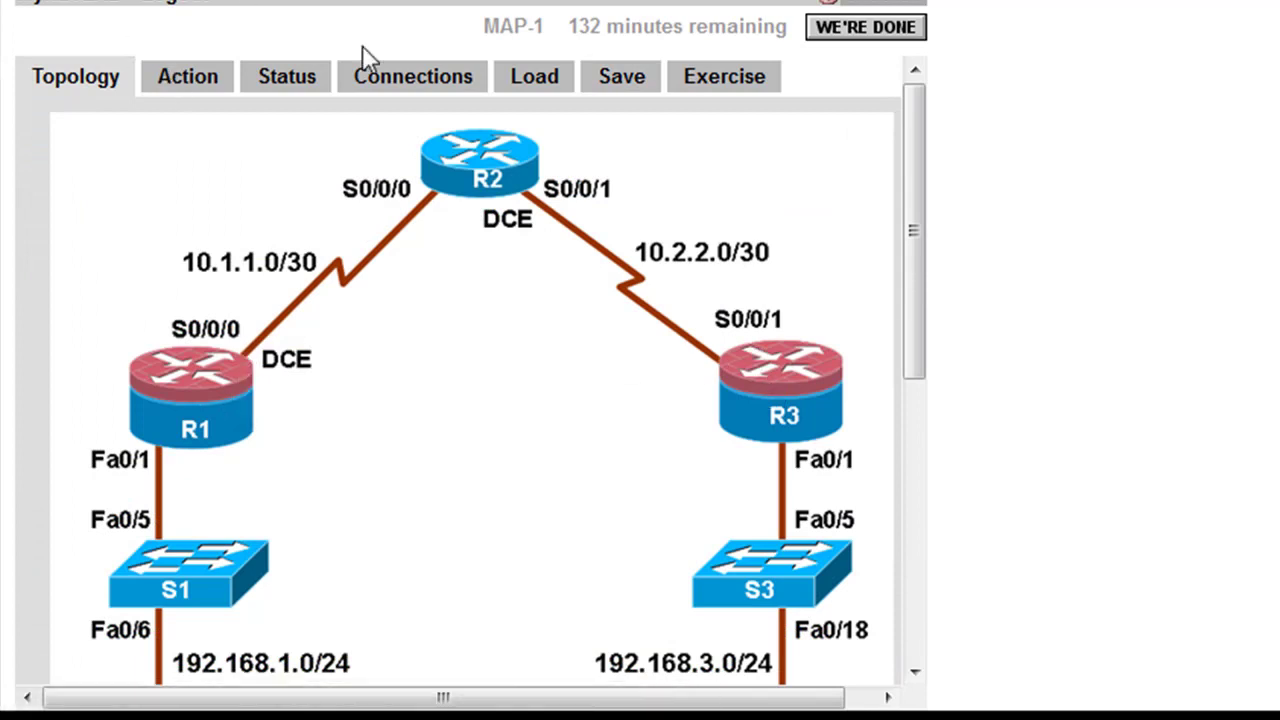
left_click(620, 88)
left_click_drag(922, 150, 919, 222)
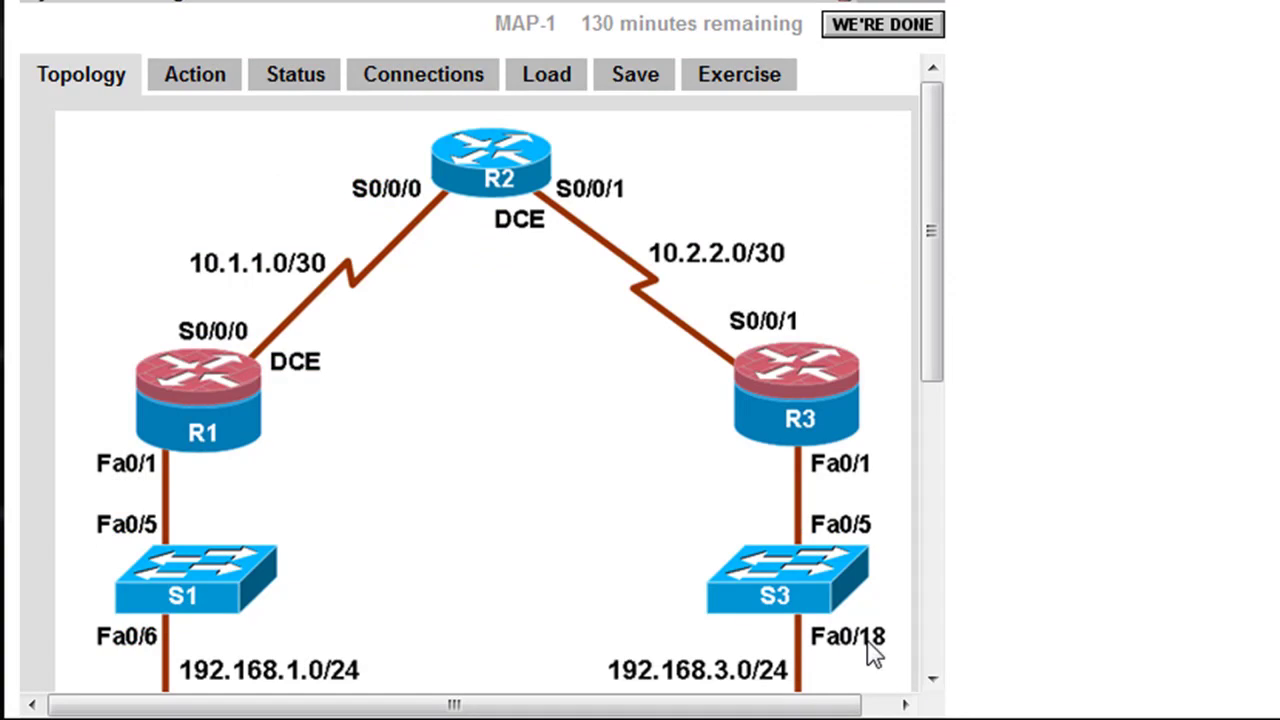
- Open R1's console at the R1# prompt, set the terminal font to 18 pt and widen it
left_click(212, 432)
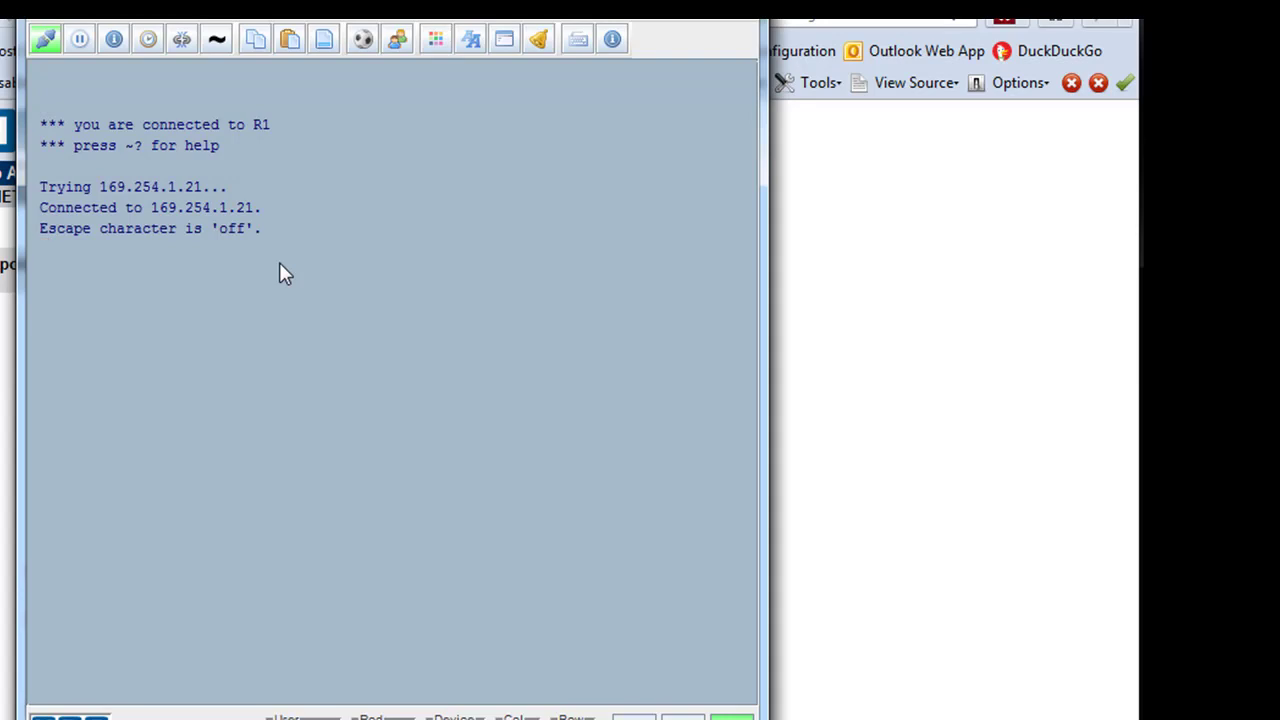
key("Return")
left_click(216, 38)
mouse_move(308, 100)
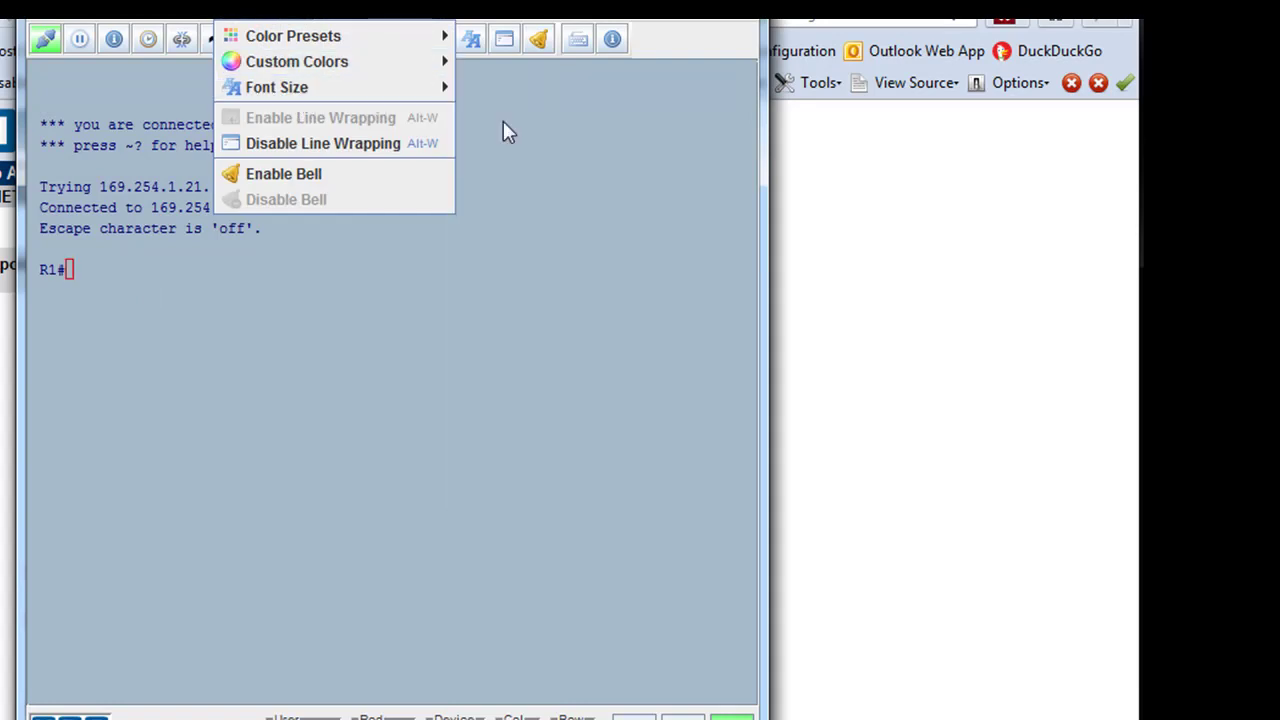
mouse_move(409, 94)
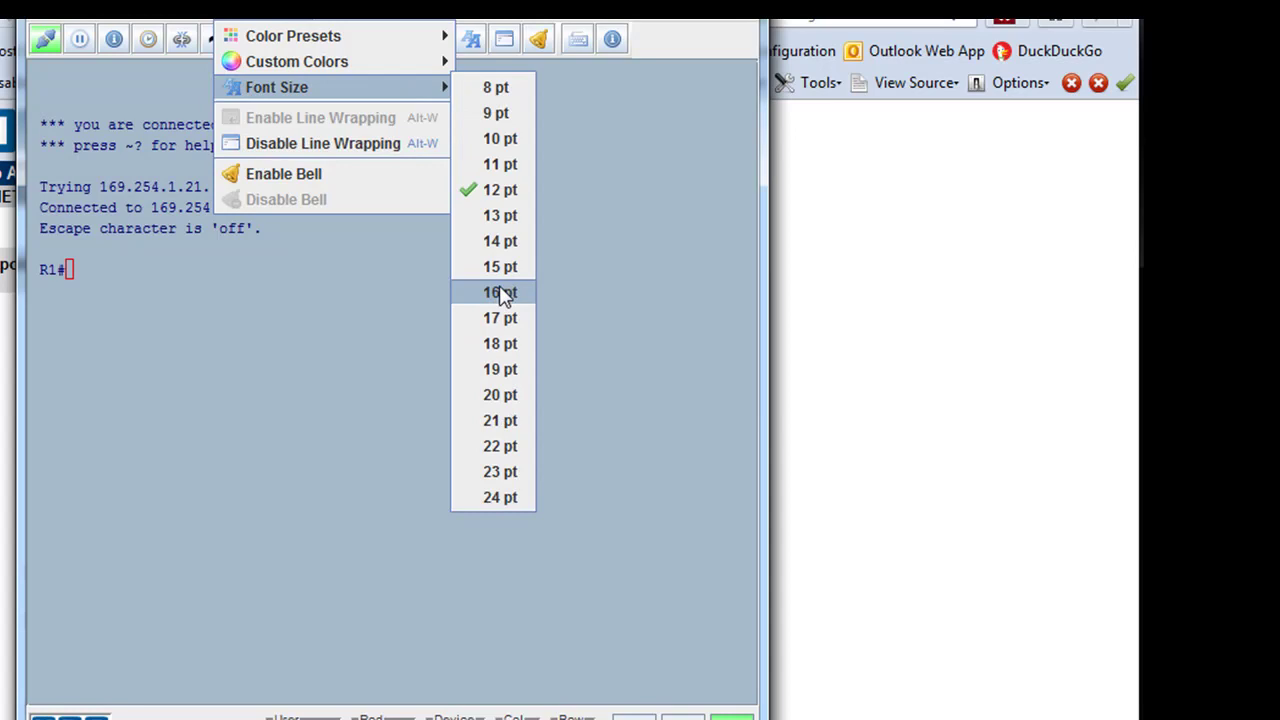
left_click(502, 343)
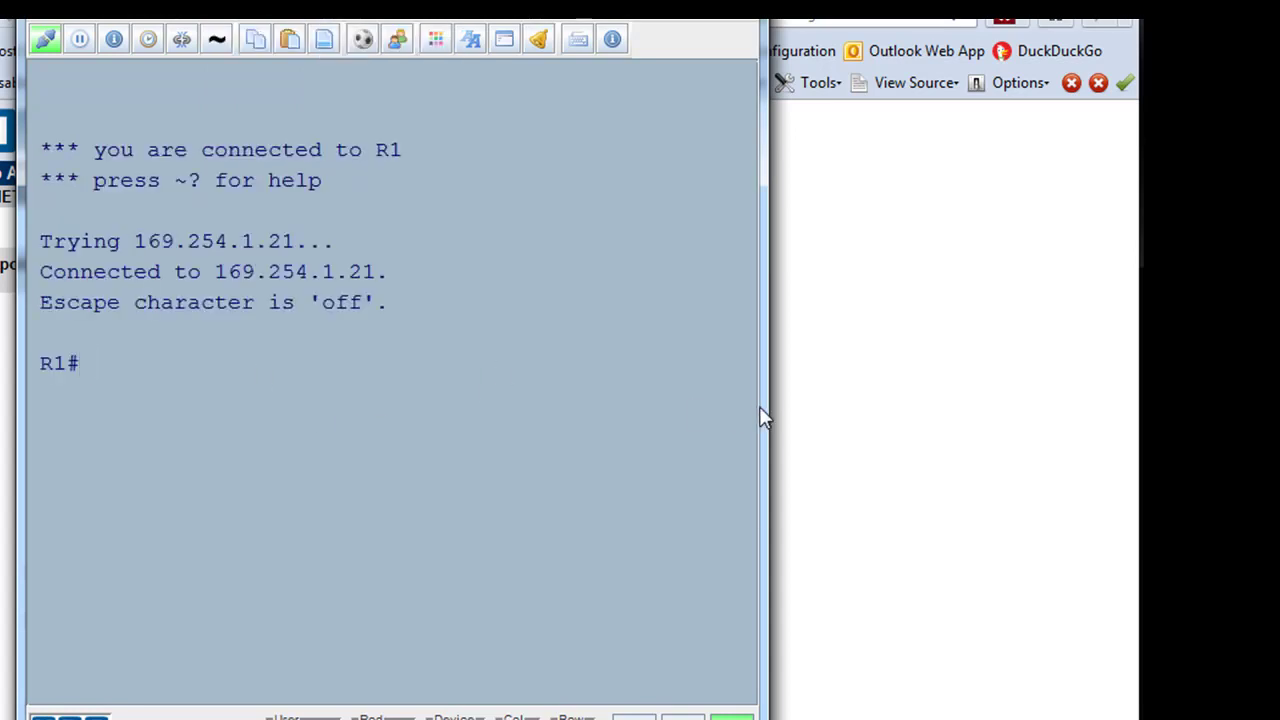
left_click_drag(760, 404, 1062, 366)
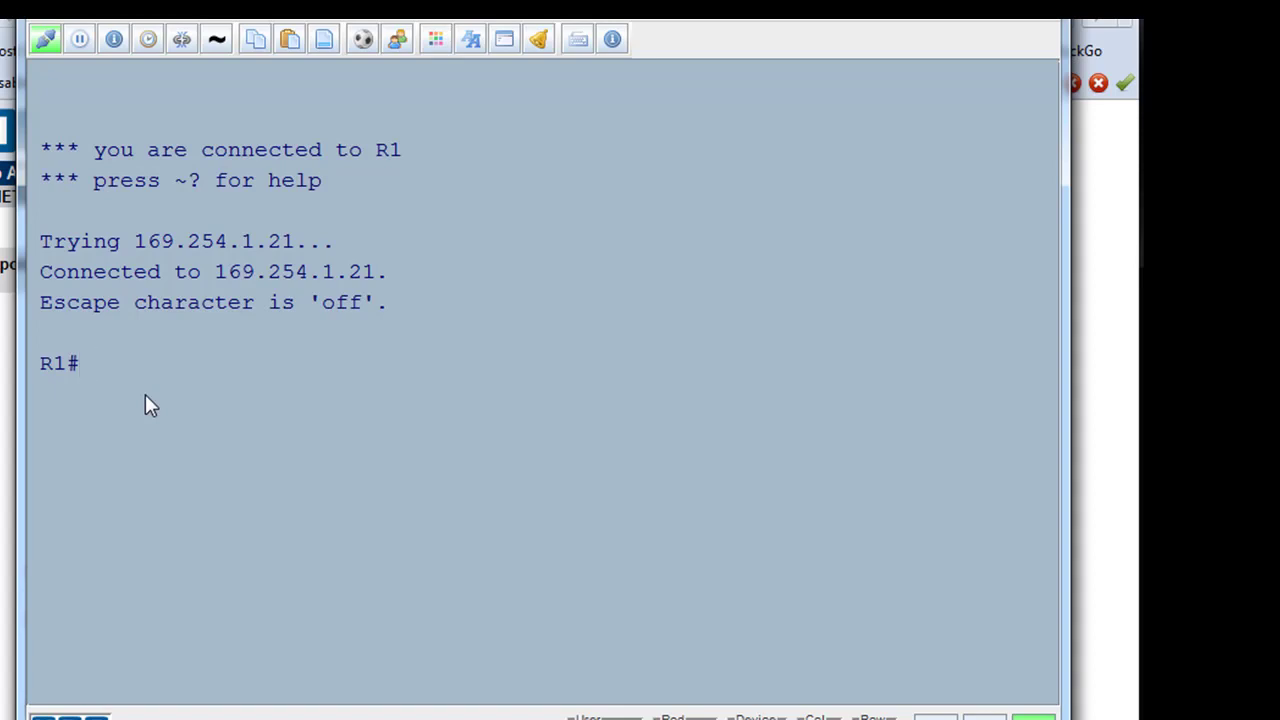
- Enter configure terminal on R1 and type 'security passwords min-length 10'
type("configure")
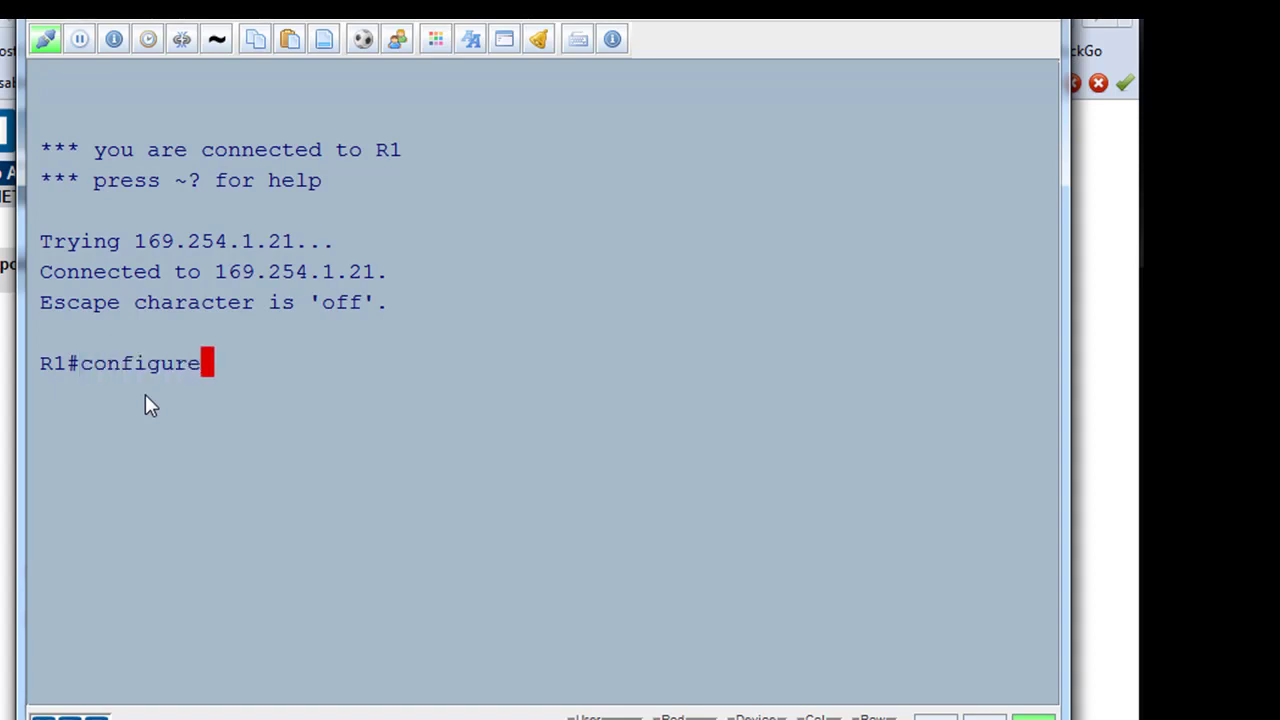
type(" termina")
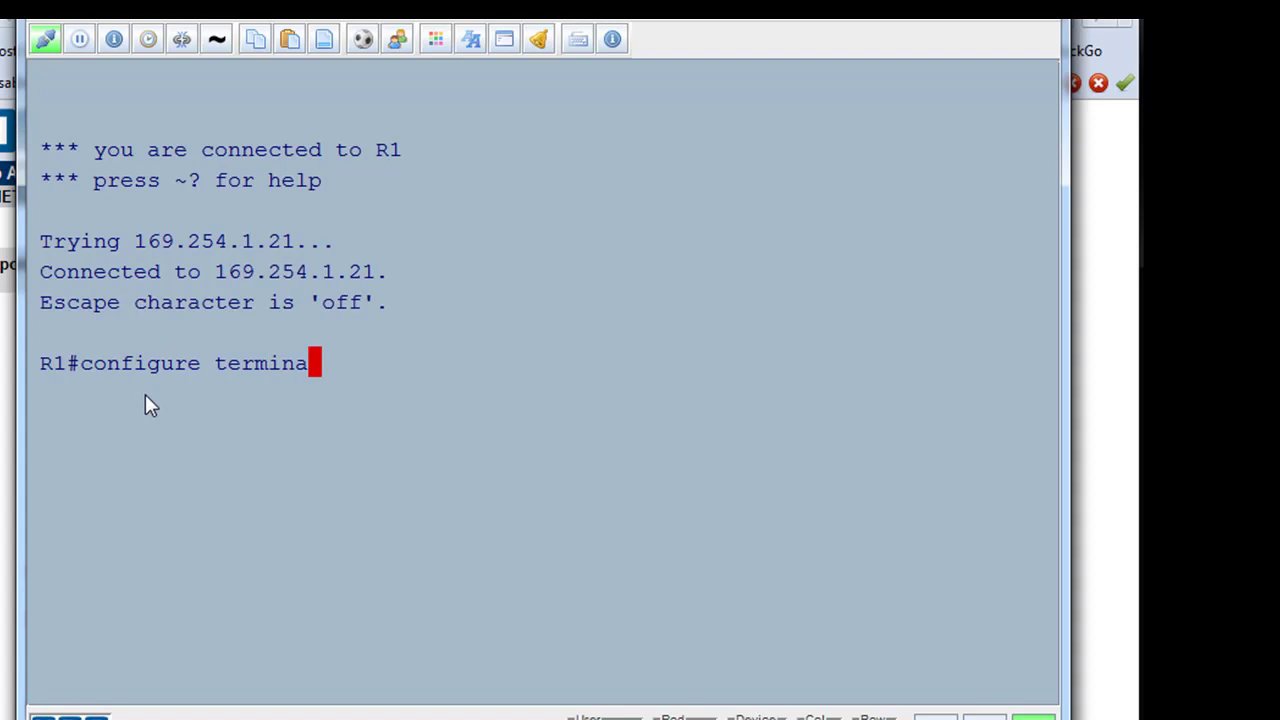
type("l")
key("BackSpace")
key("Return")
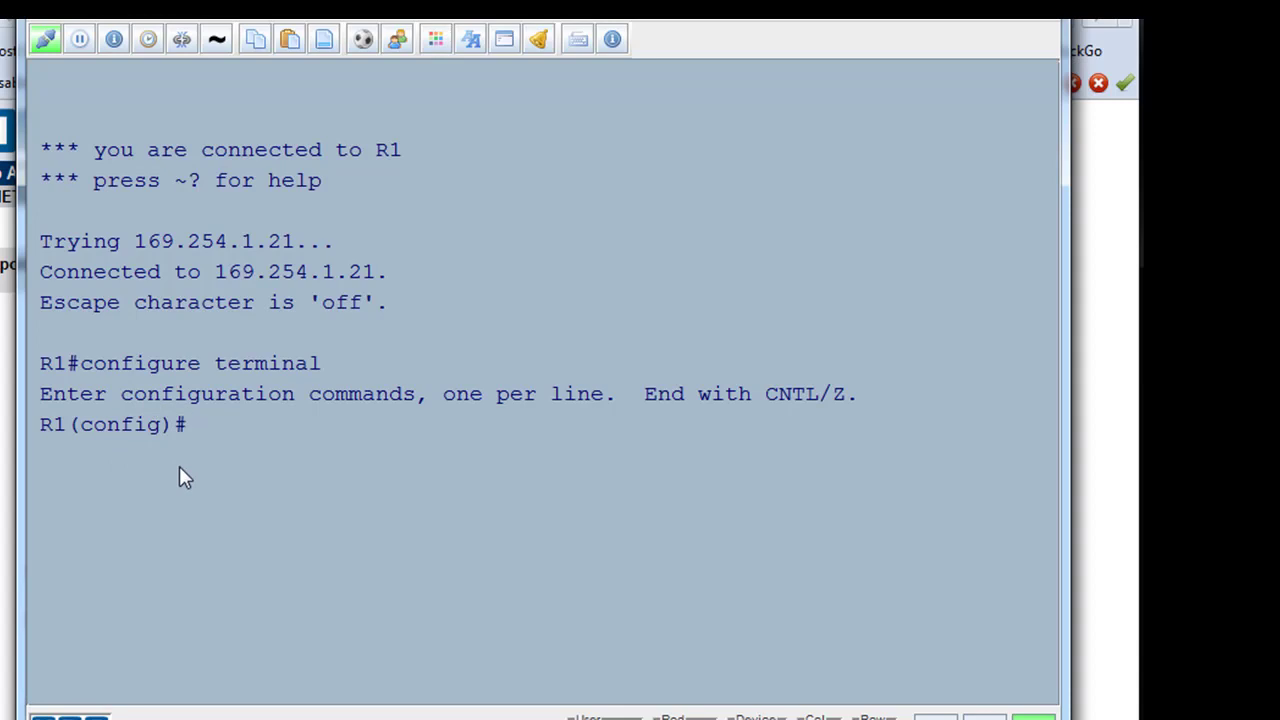
type("securit")
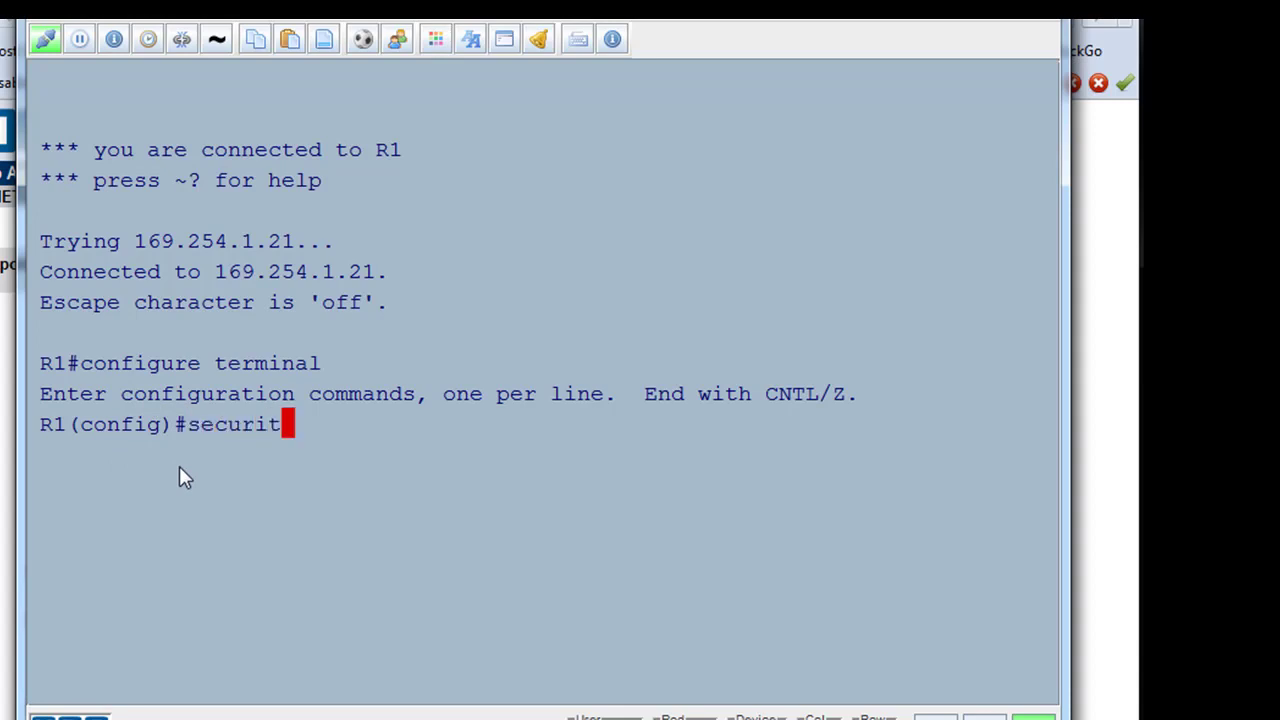
type("y p")
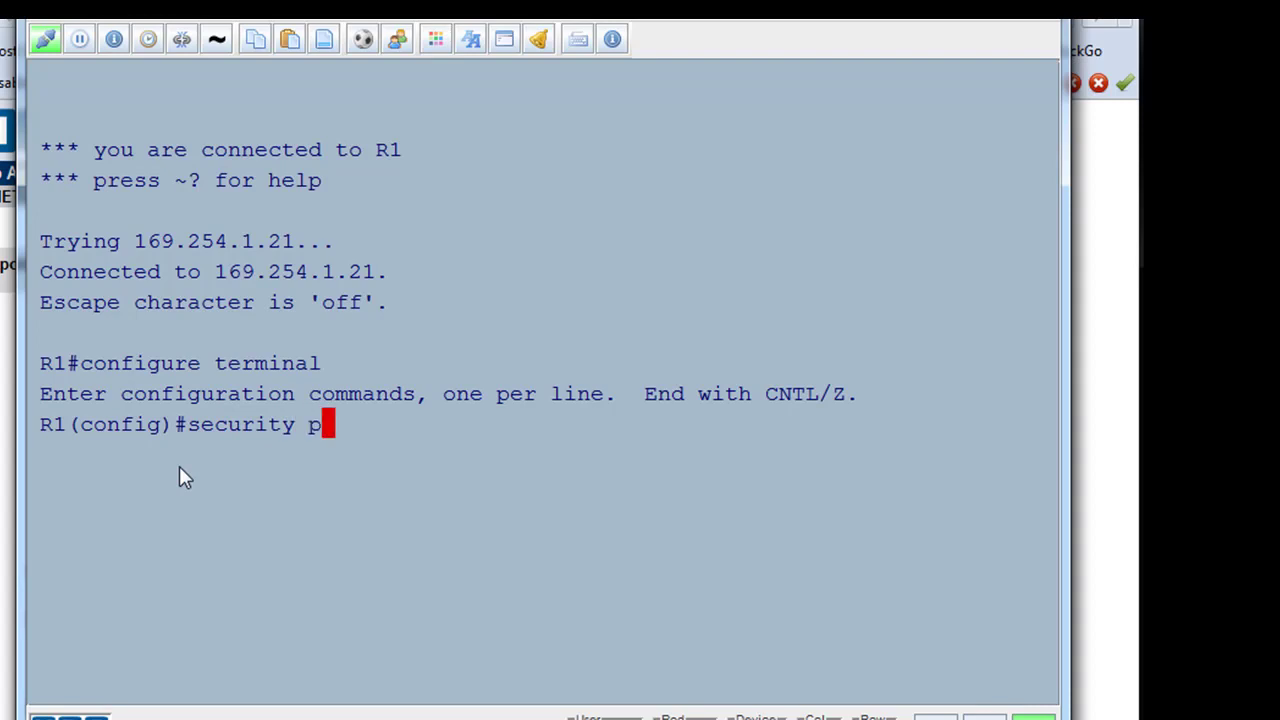
type("asswords m")
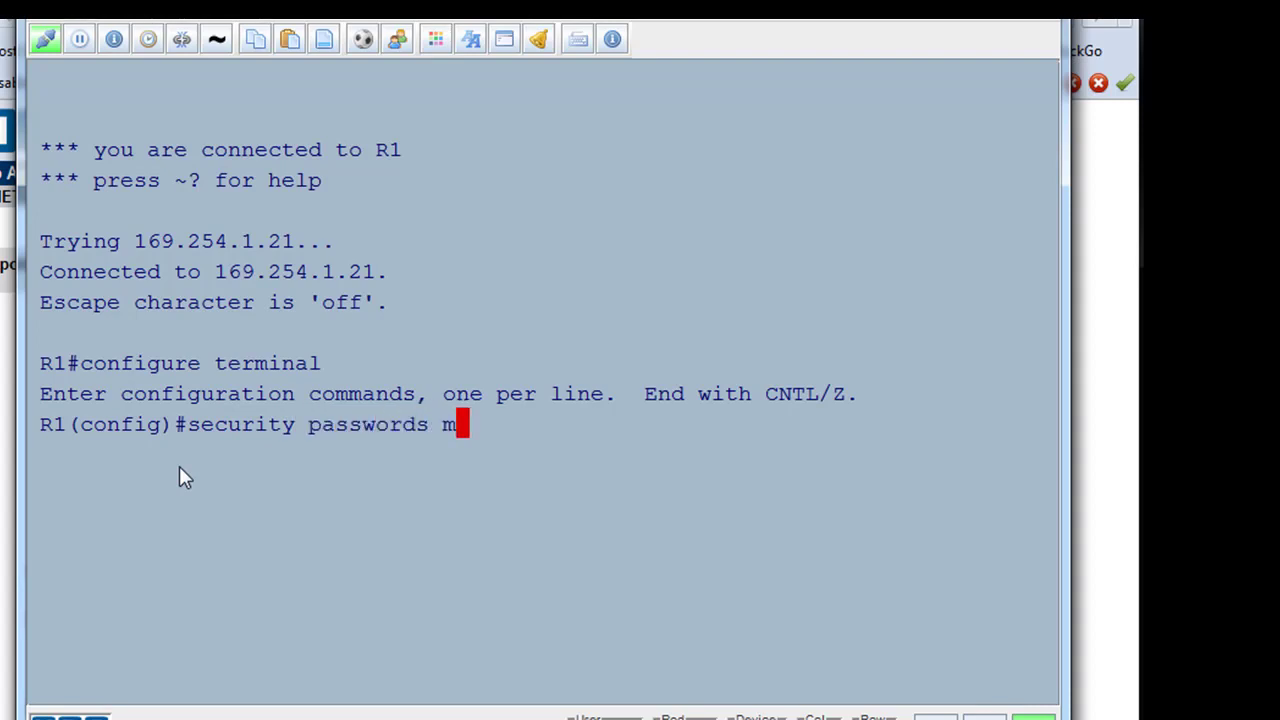
type("in-l")
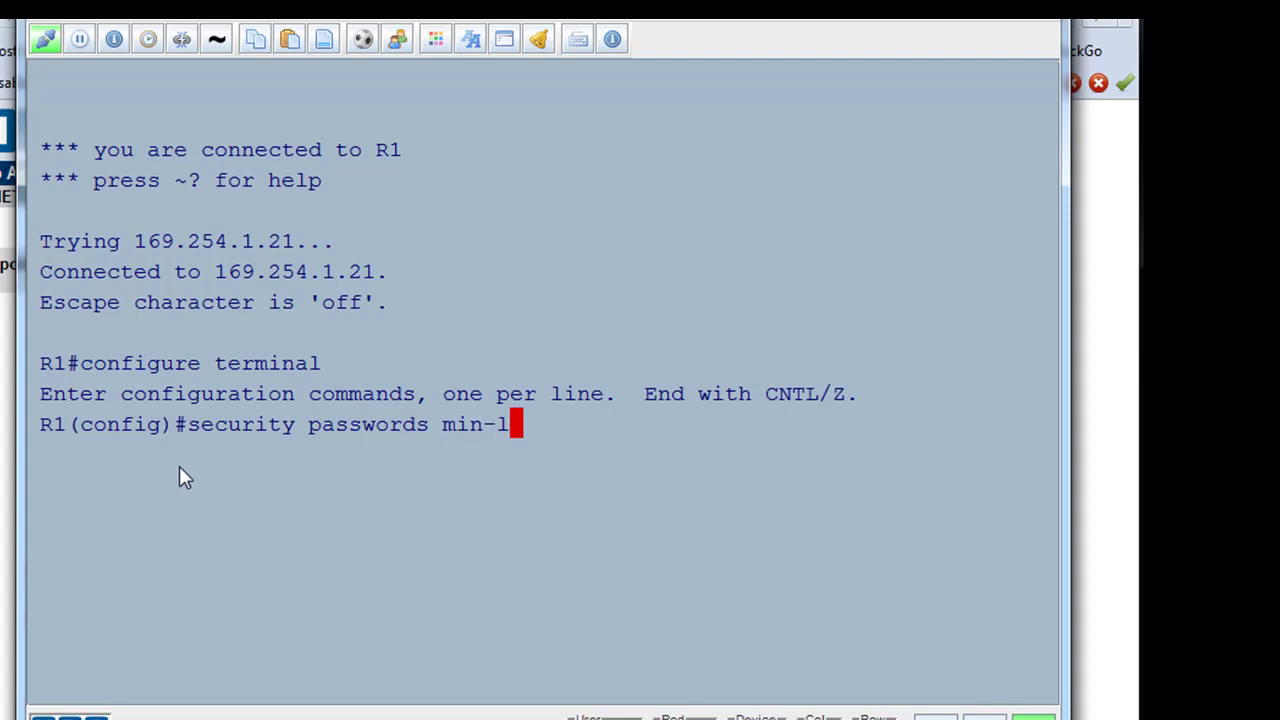
type("ength")
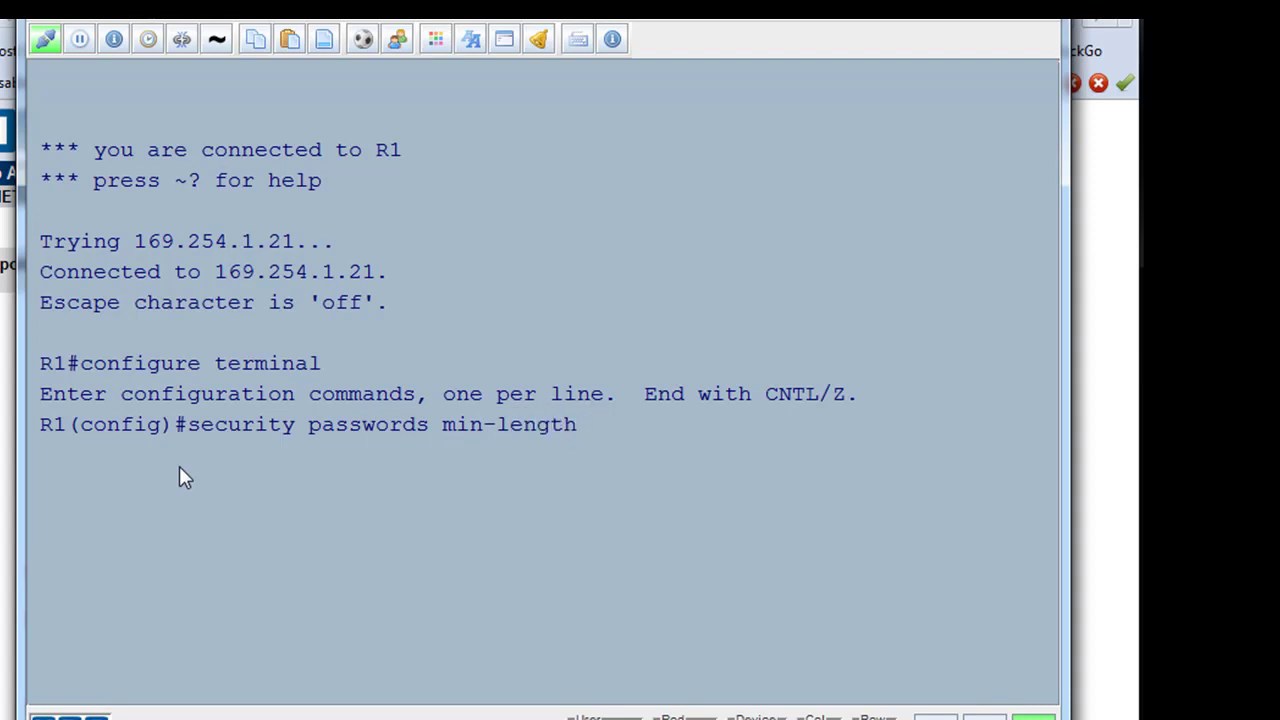
type(" 10")
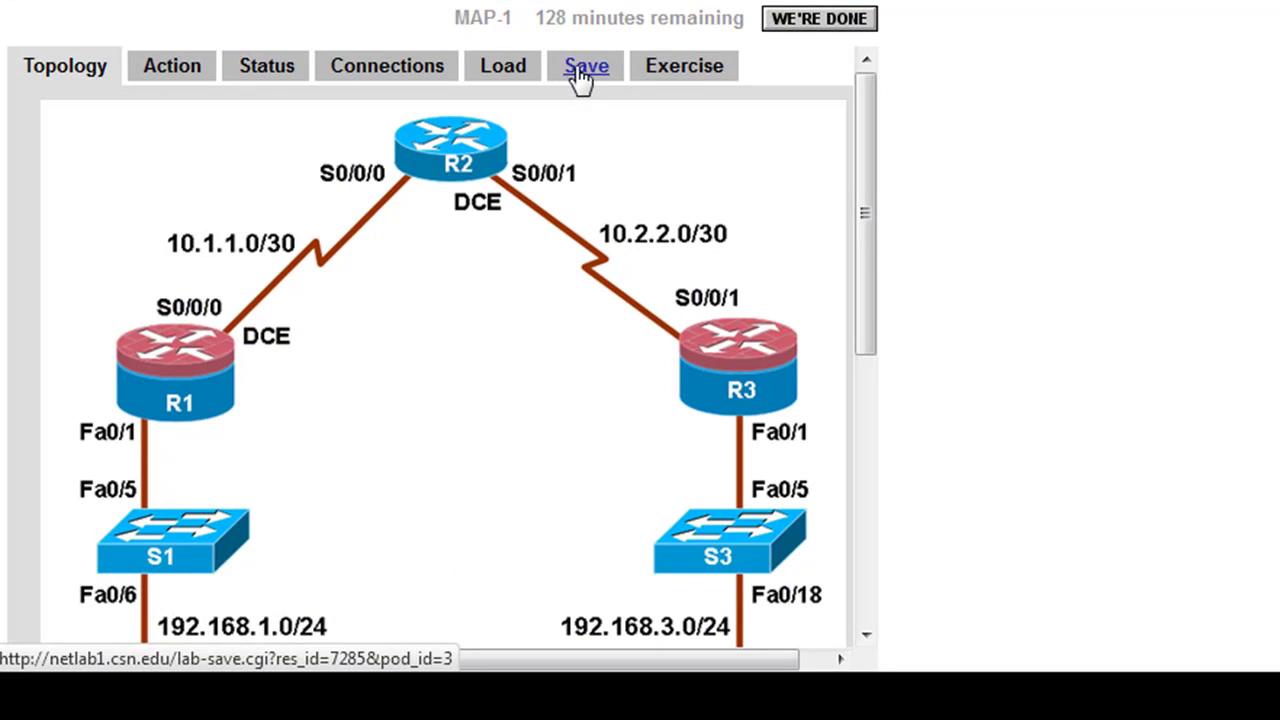
left_click(578, 70)
left_click_drag(860, 150, 868, 282)
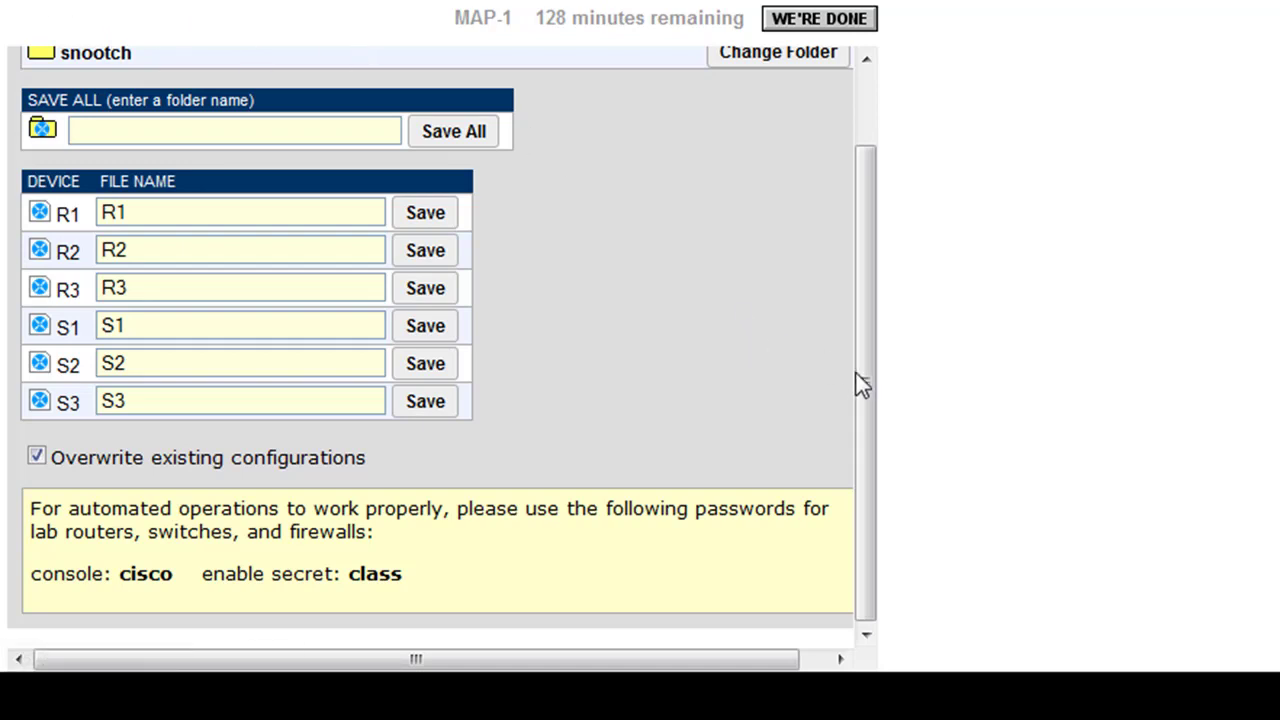
left_click_drag(857, 386, 860, 200)
left_click(86, 80)
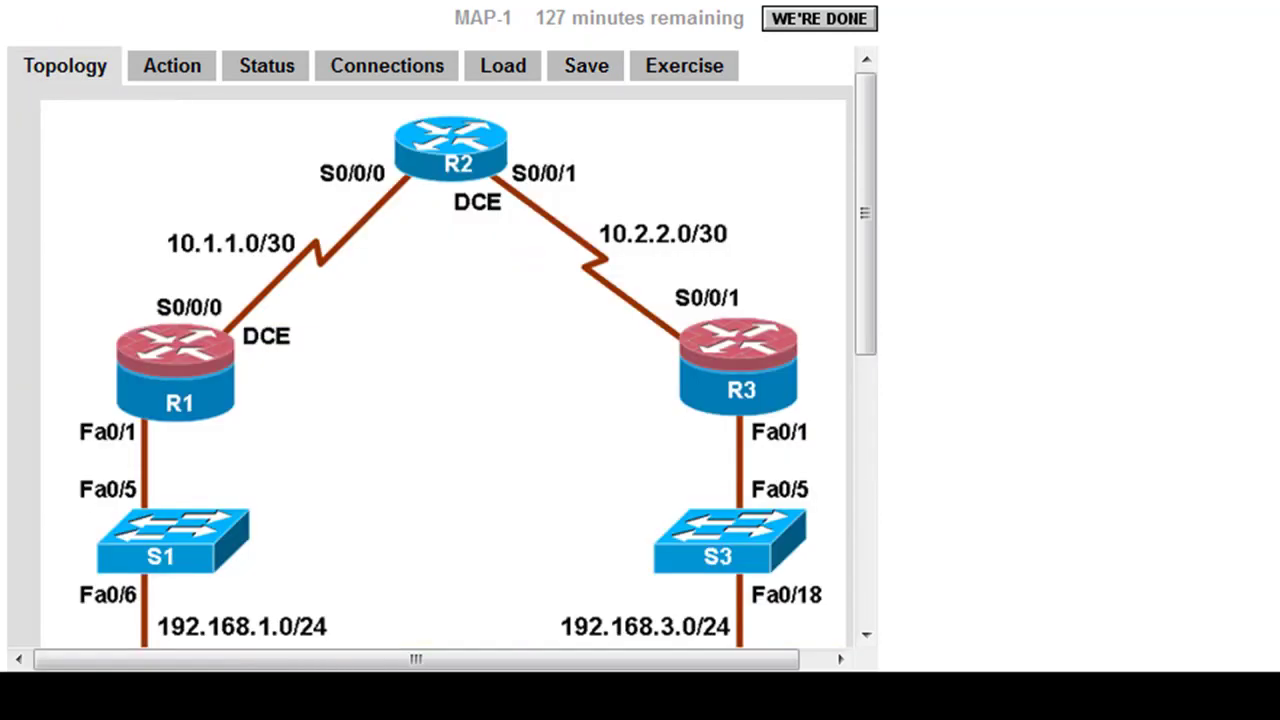
mouse_move(109, 543)
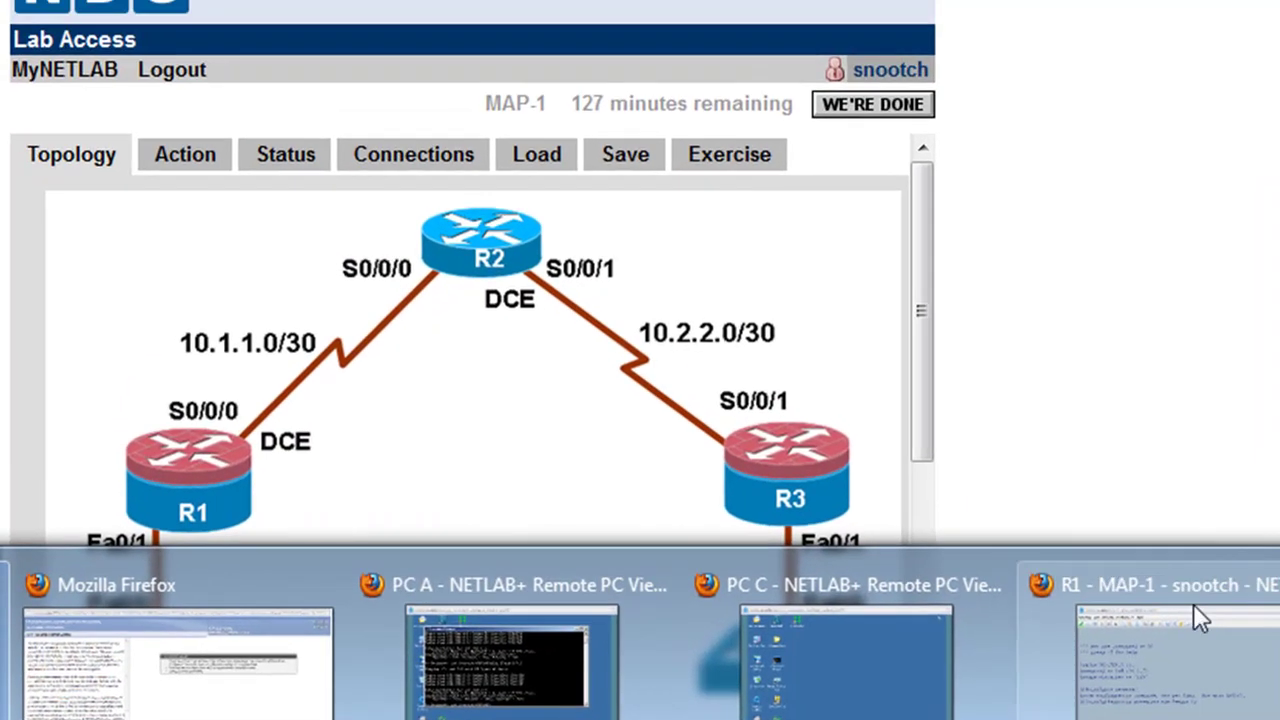
- On R1, change the minimum password length from 10 to 5
left_click(1194, 608)
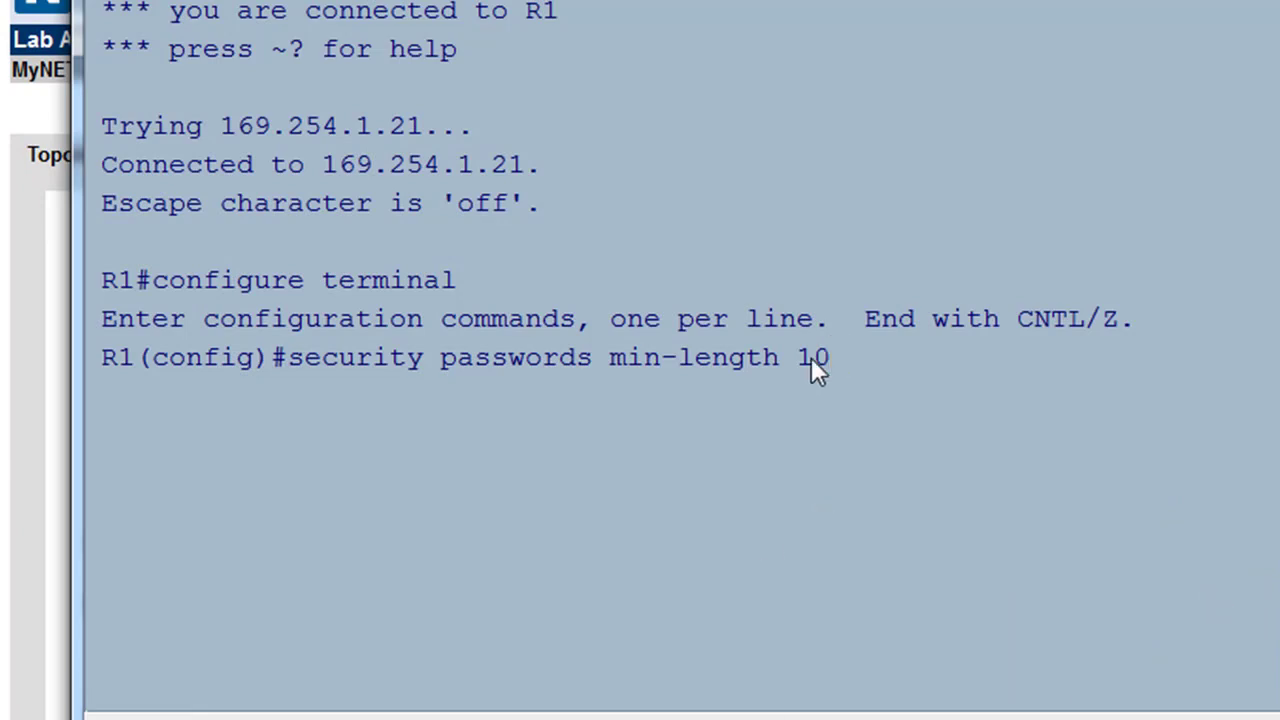
key("BackSpace")
key("BackSpace")
type("5")
key("Return")
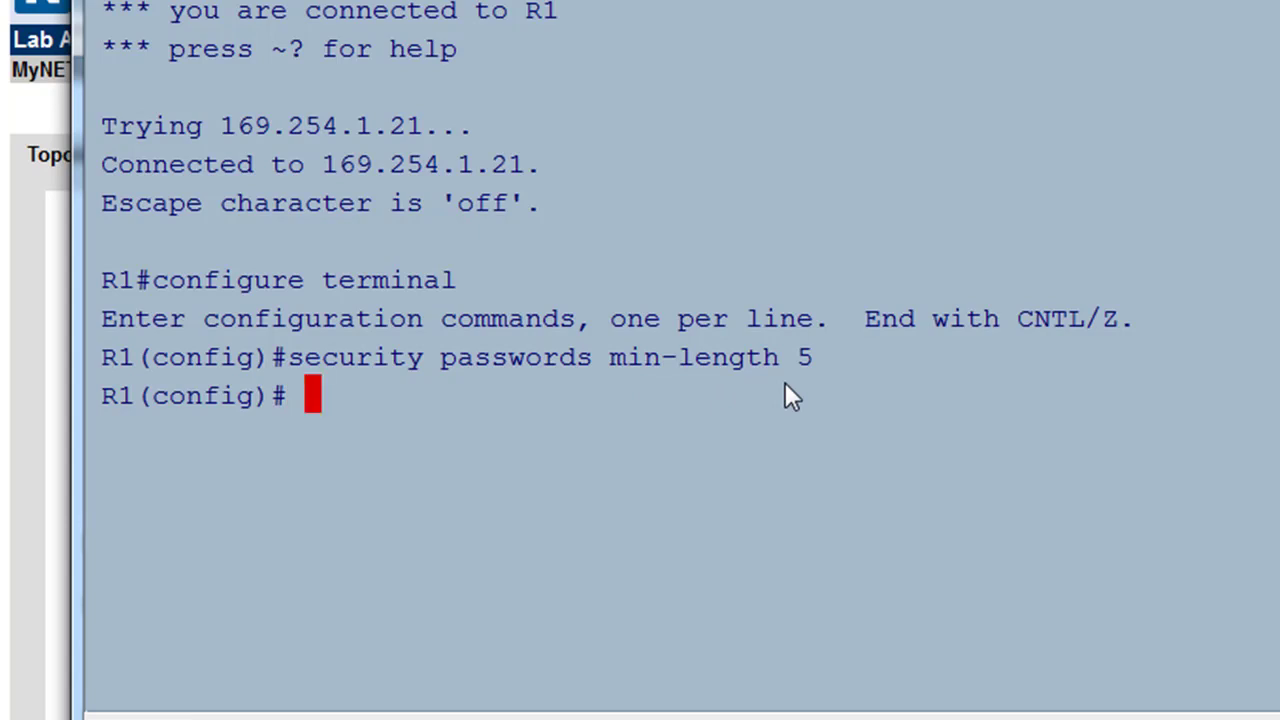
- Configure R1's enable secret with the lab's privileged password
type("enabl")
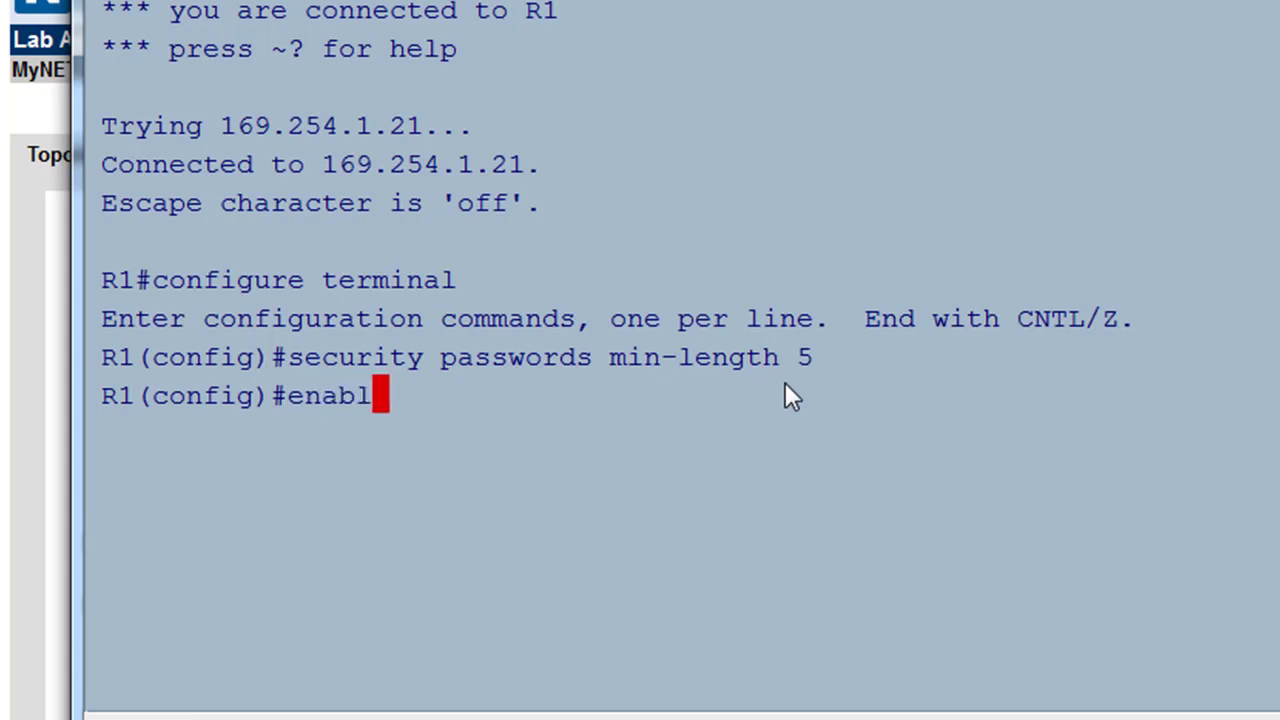
type("e secret")
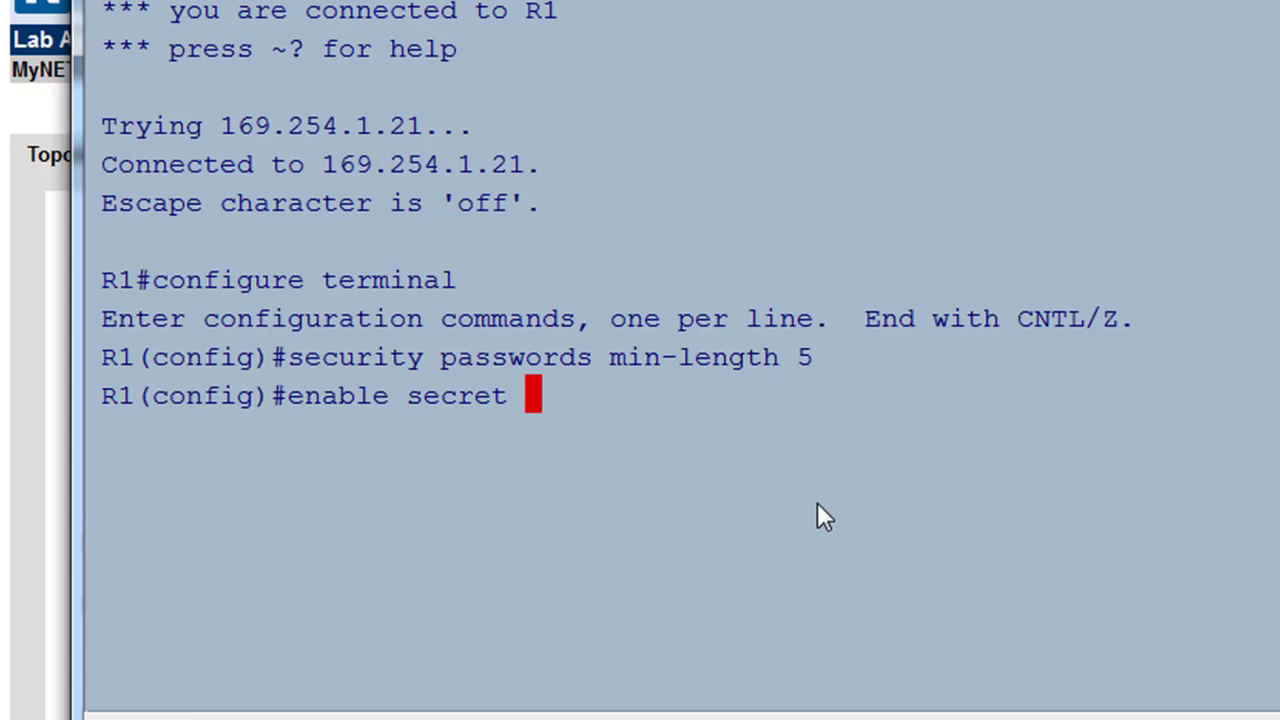
type("class")
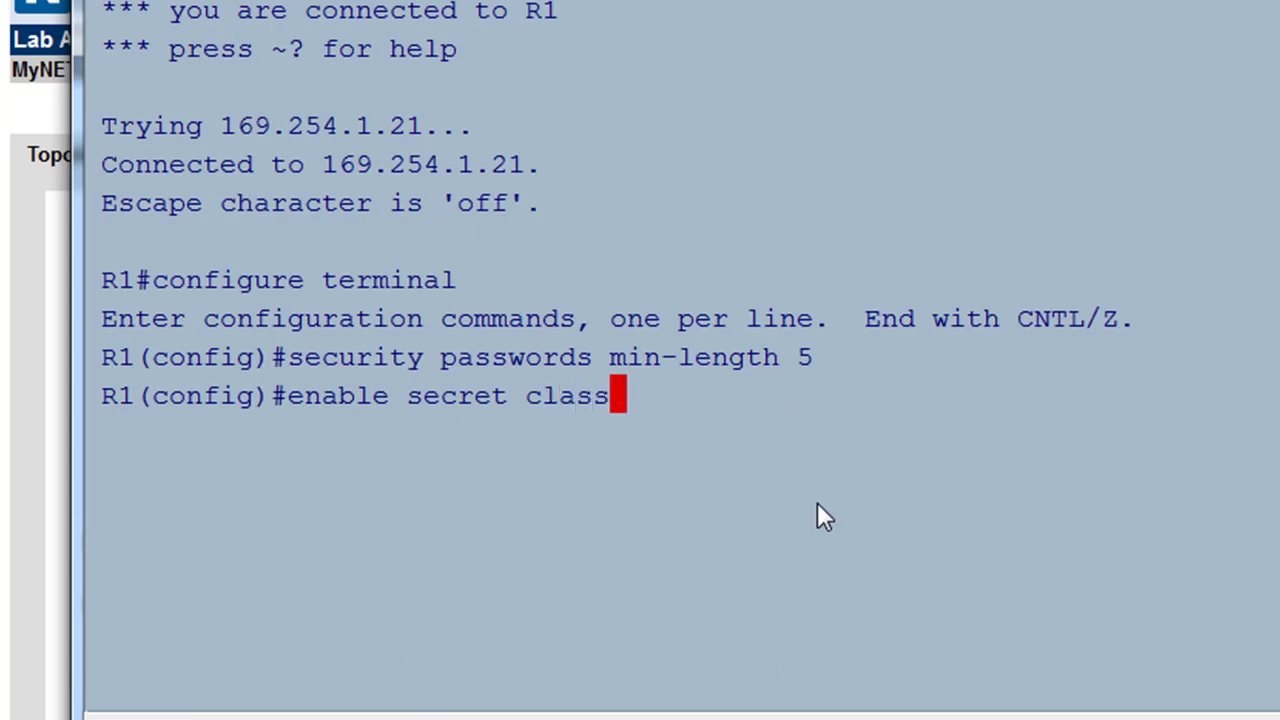
key("Return")
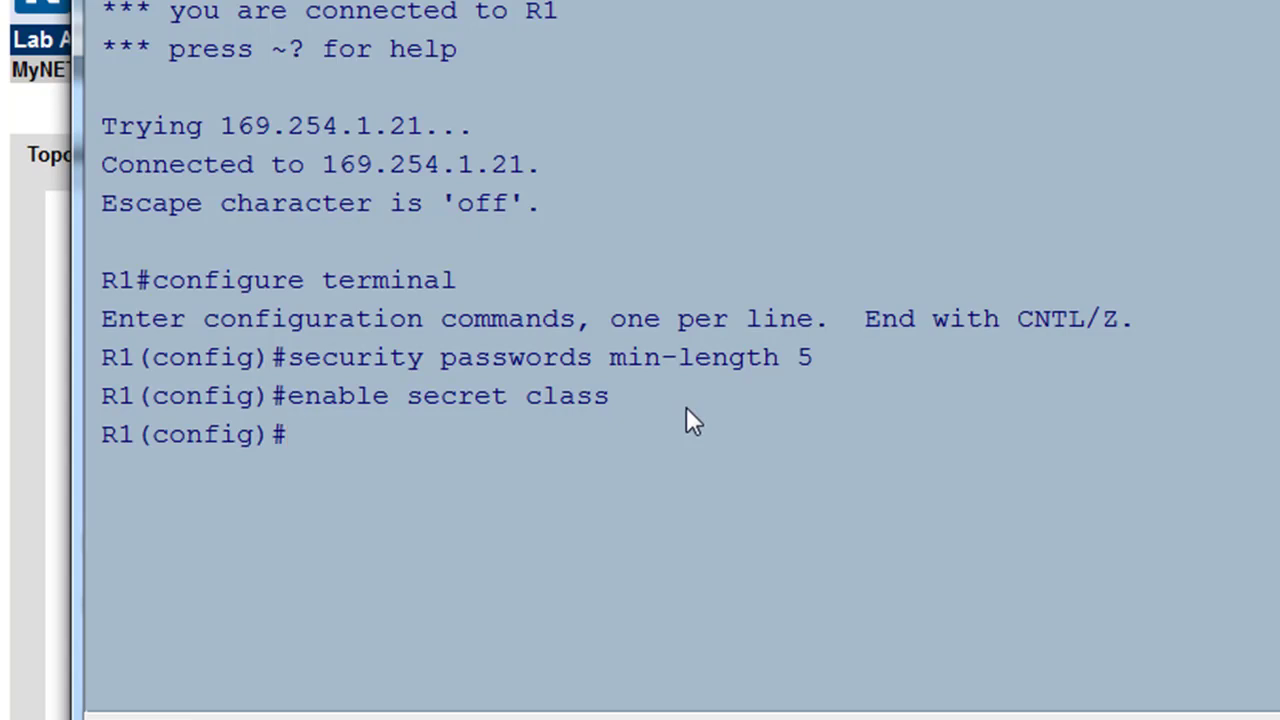
- Enter line console 0 and set its line password to the lab password
type("line cons")
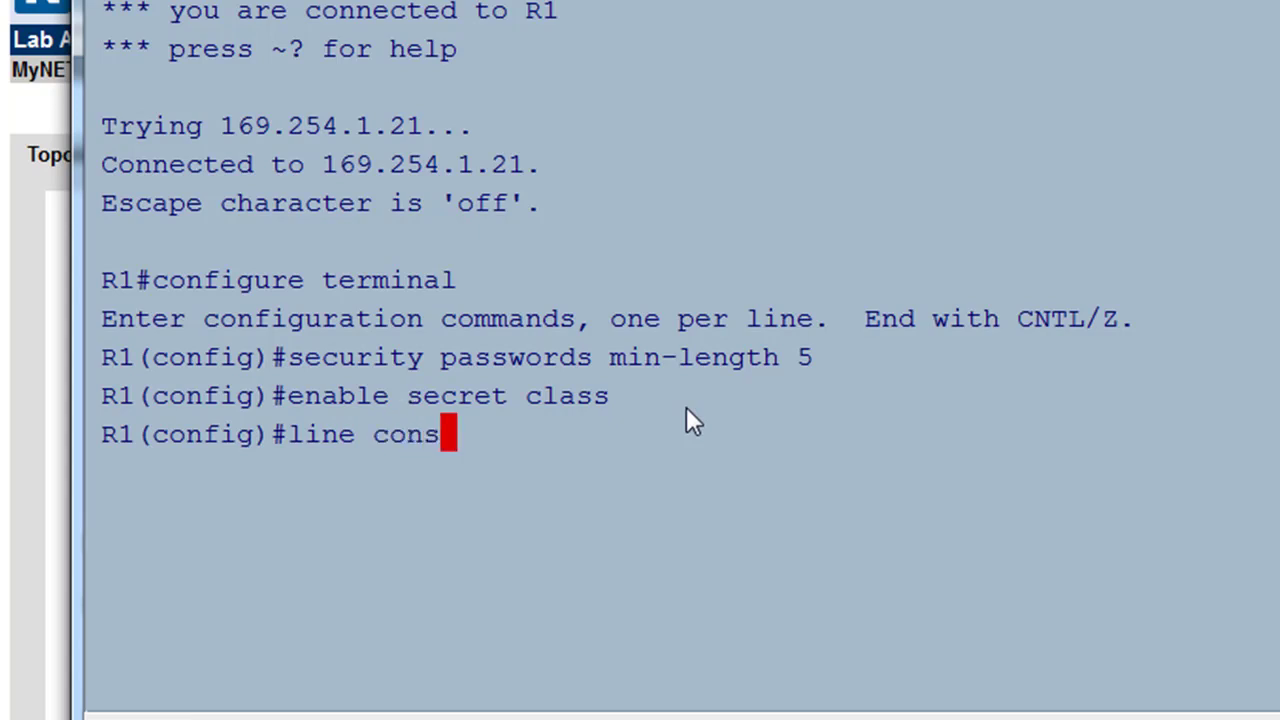
type("ole")
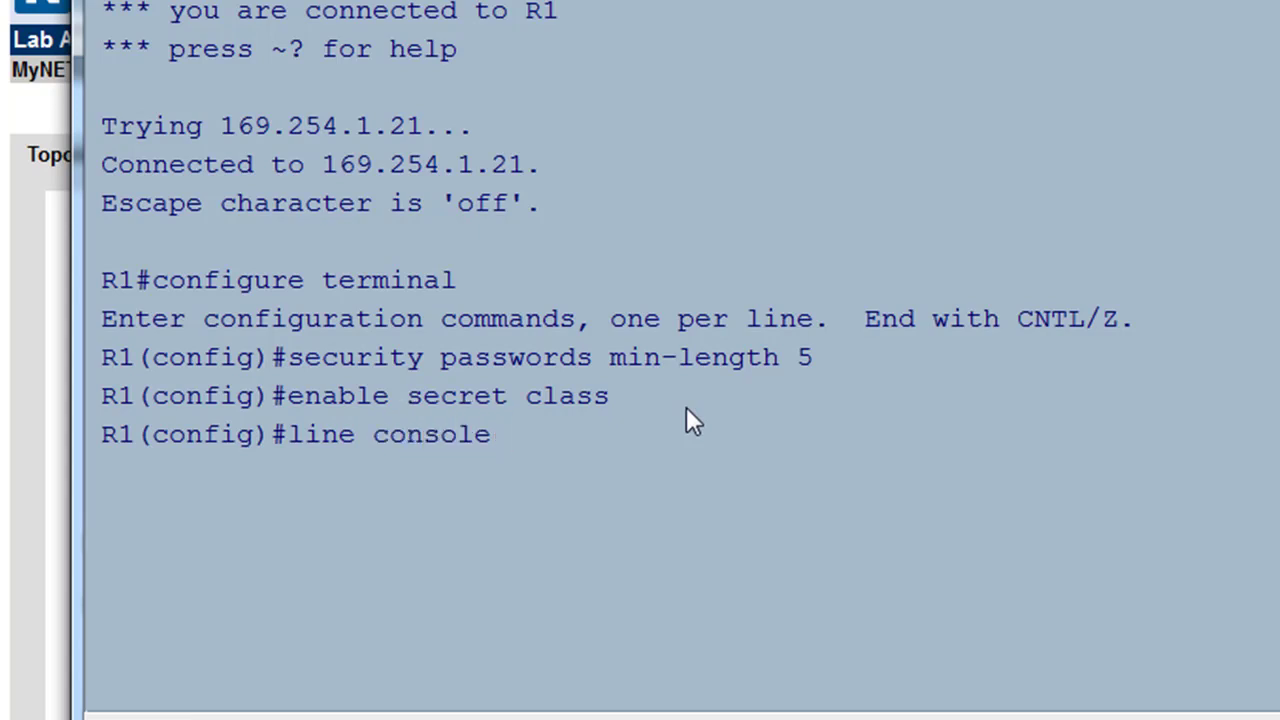
type(" 0")
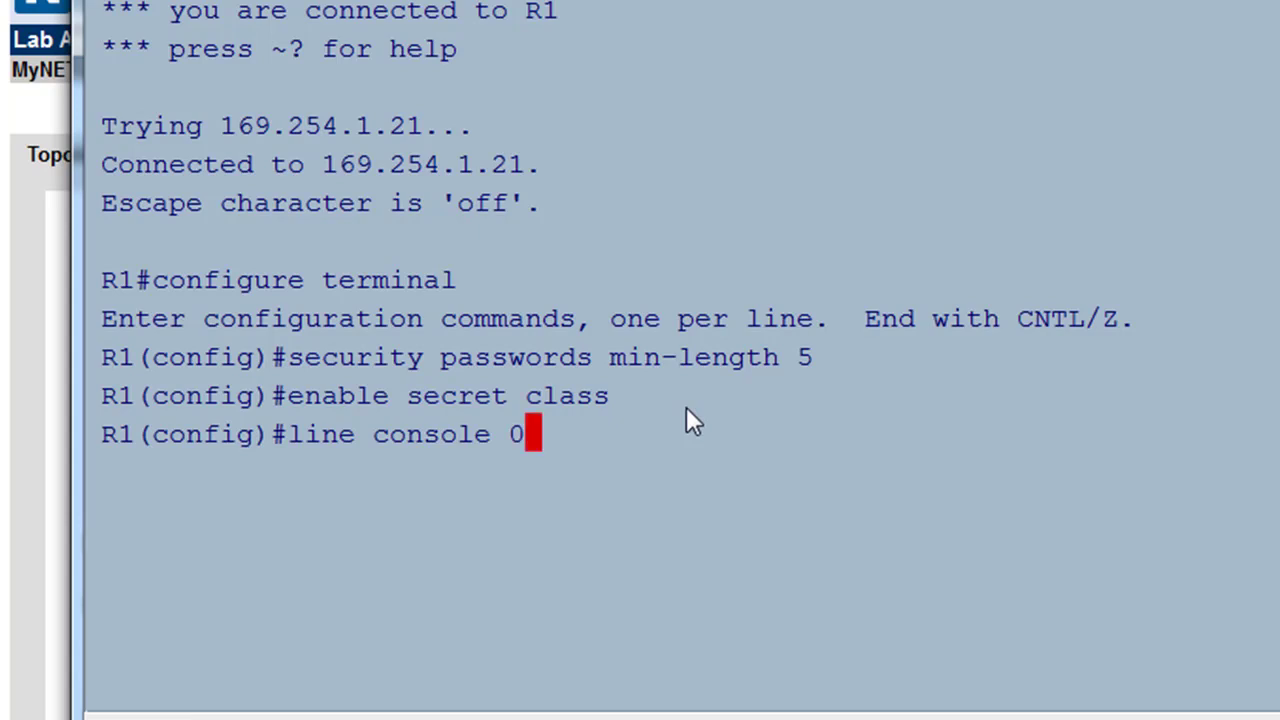
key("Return")
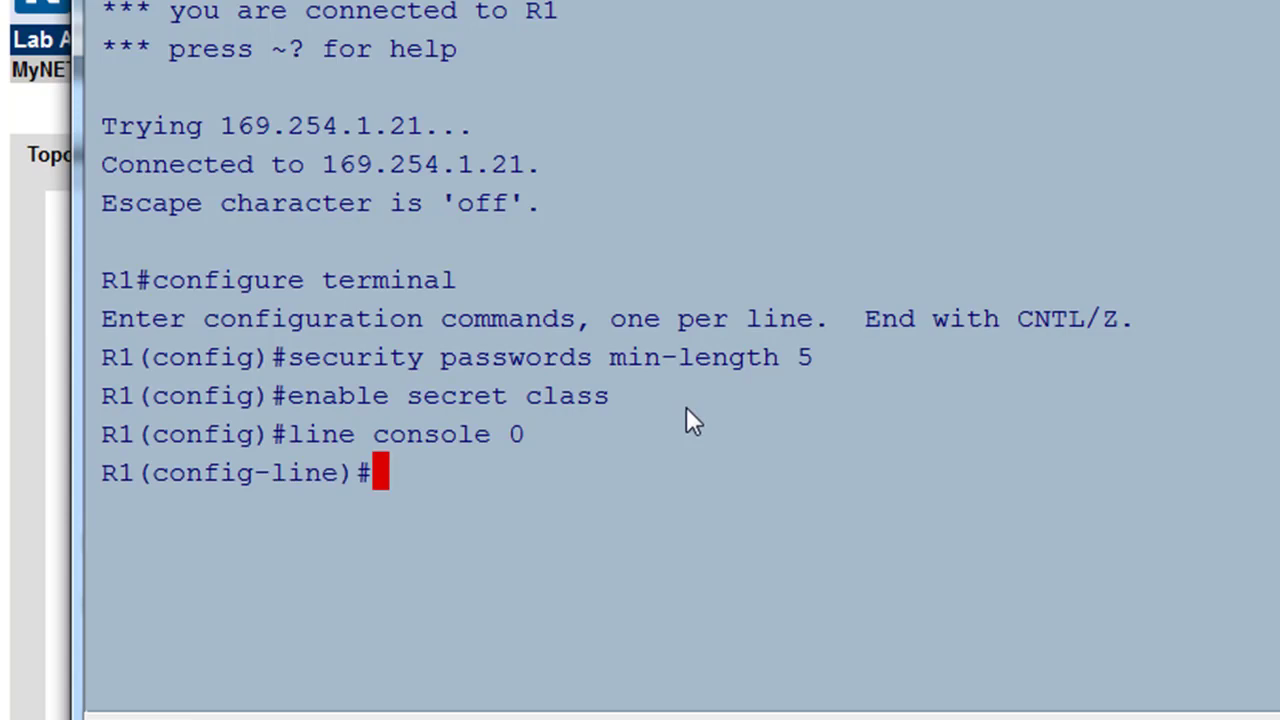
type("p")
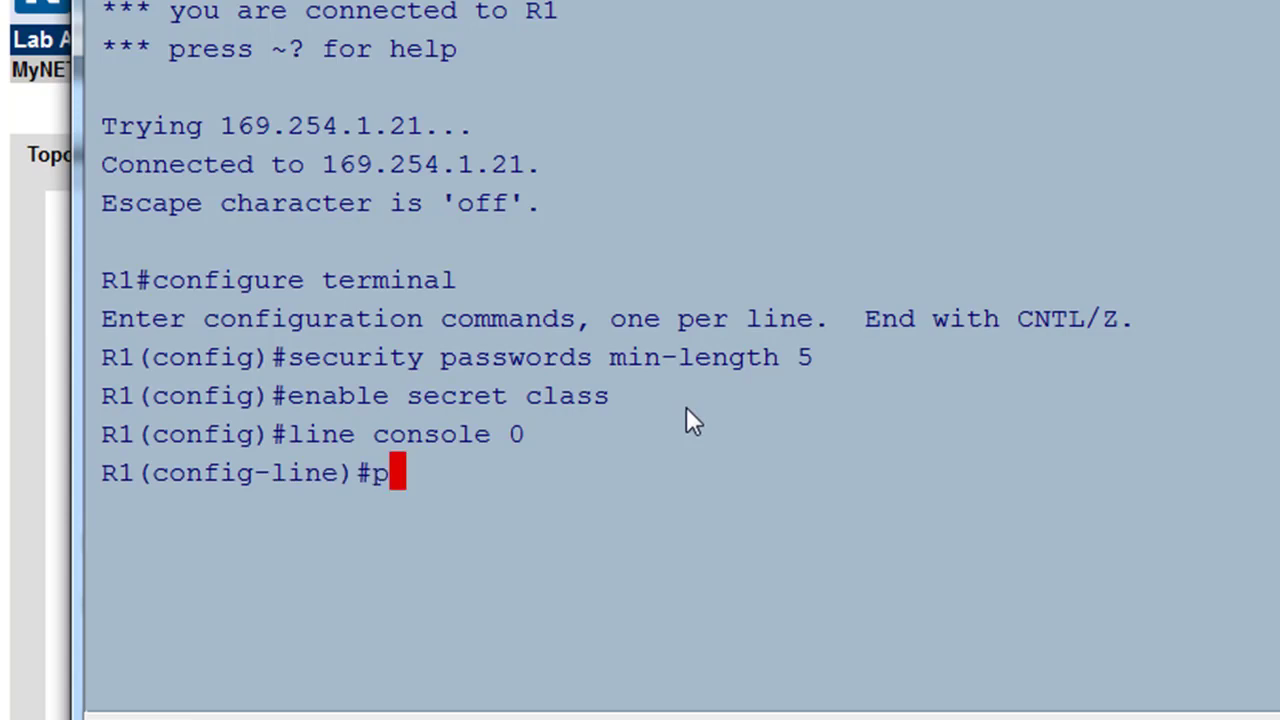
type("assword")
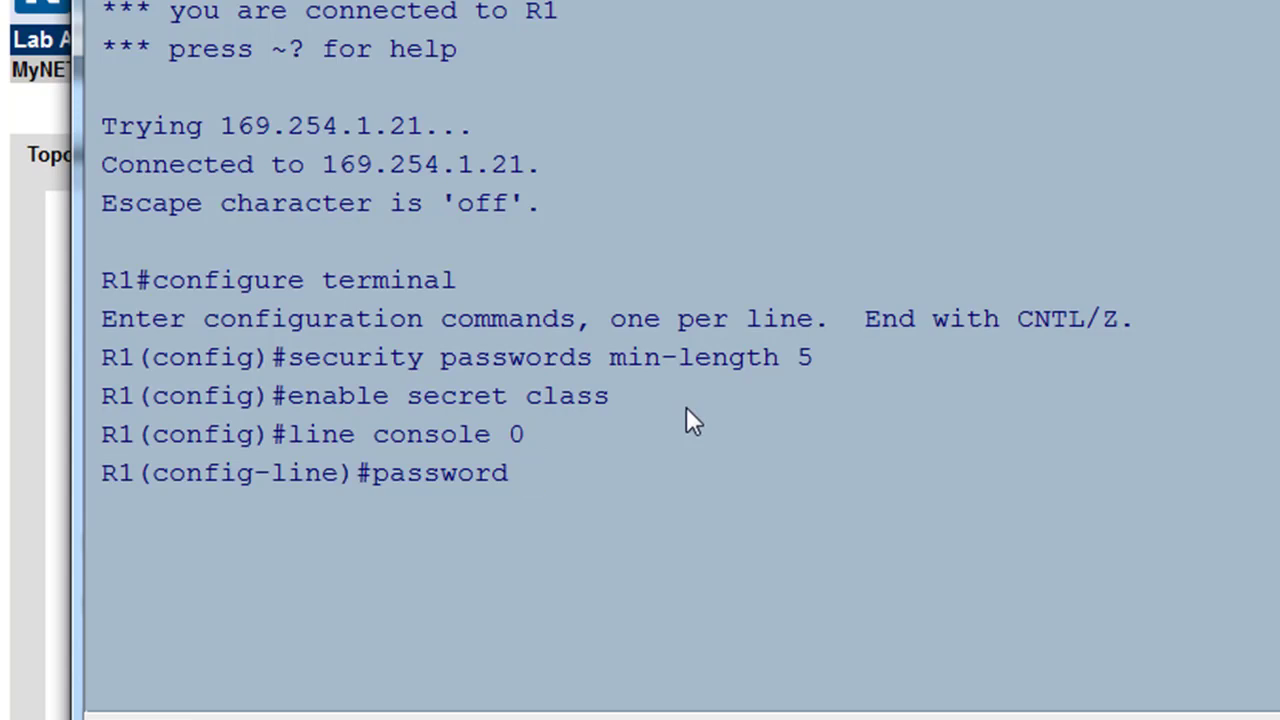
type("cisco")
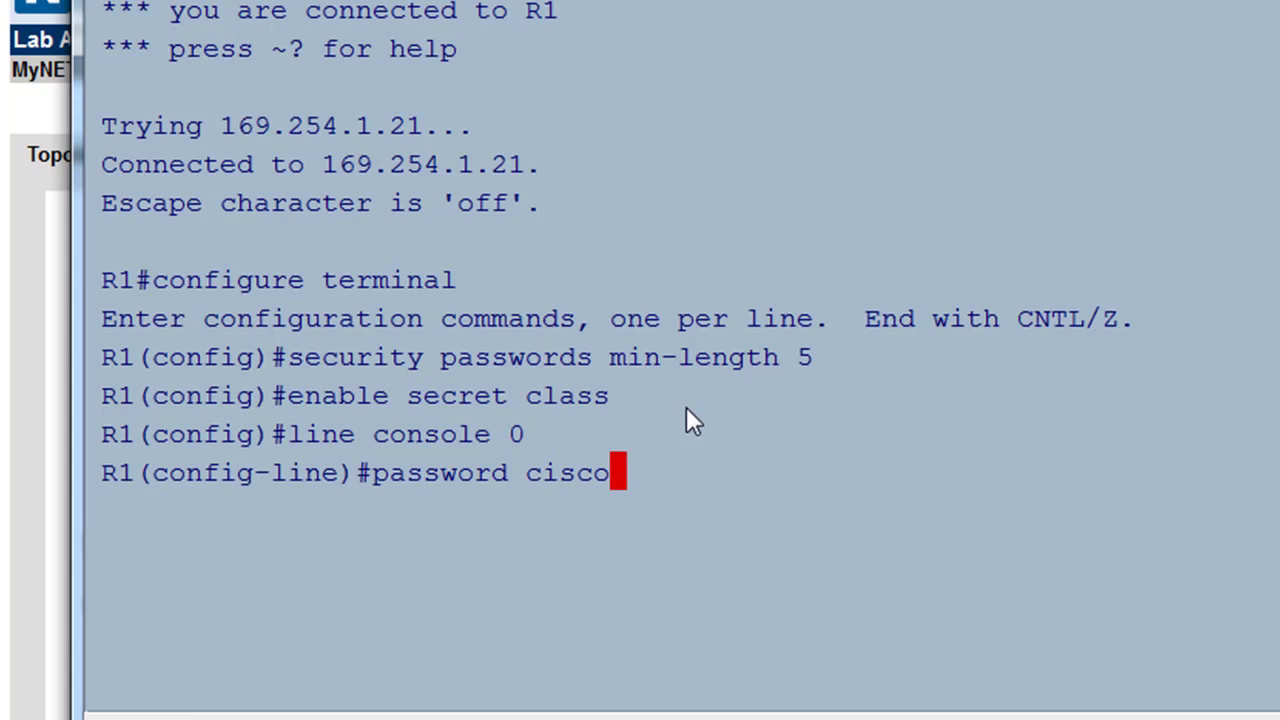
key("Return")
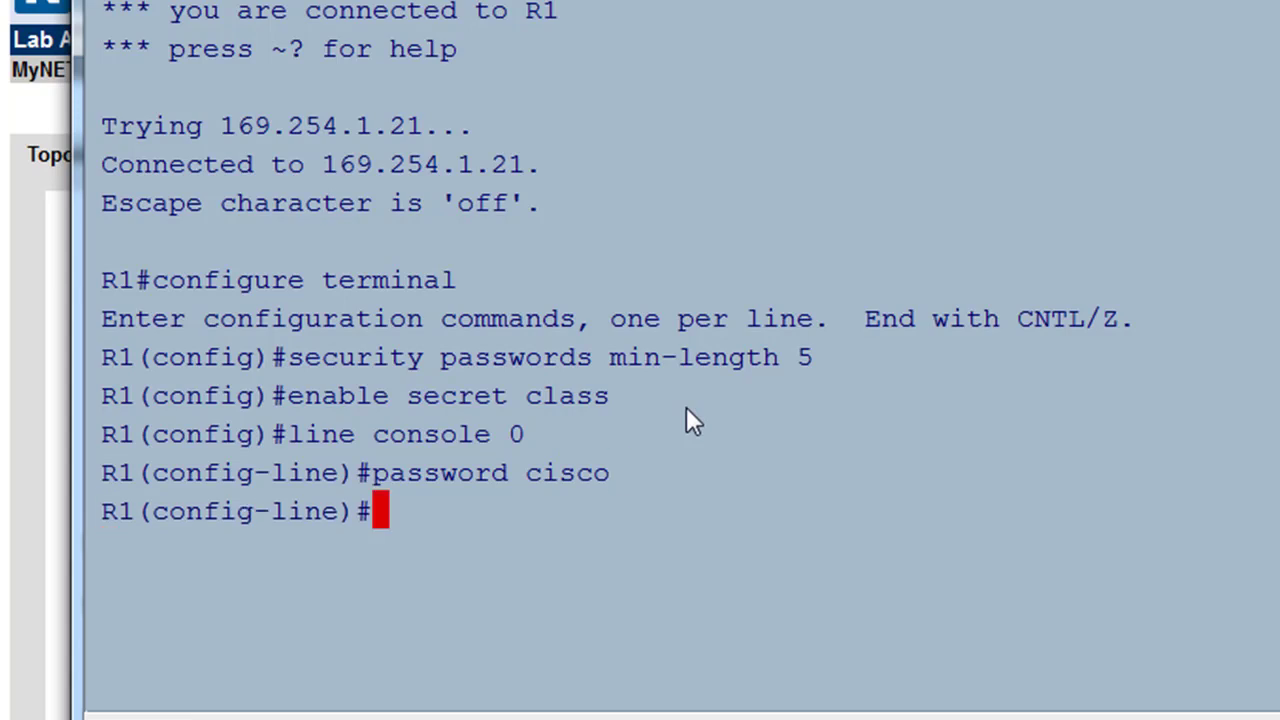
- Add exec-timeout 5 0, login and logging synchronous to console line 0
type("ex")
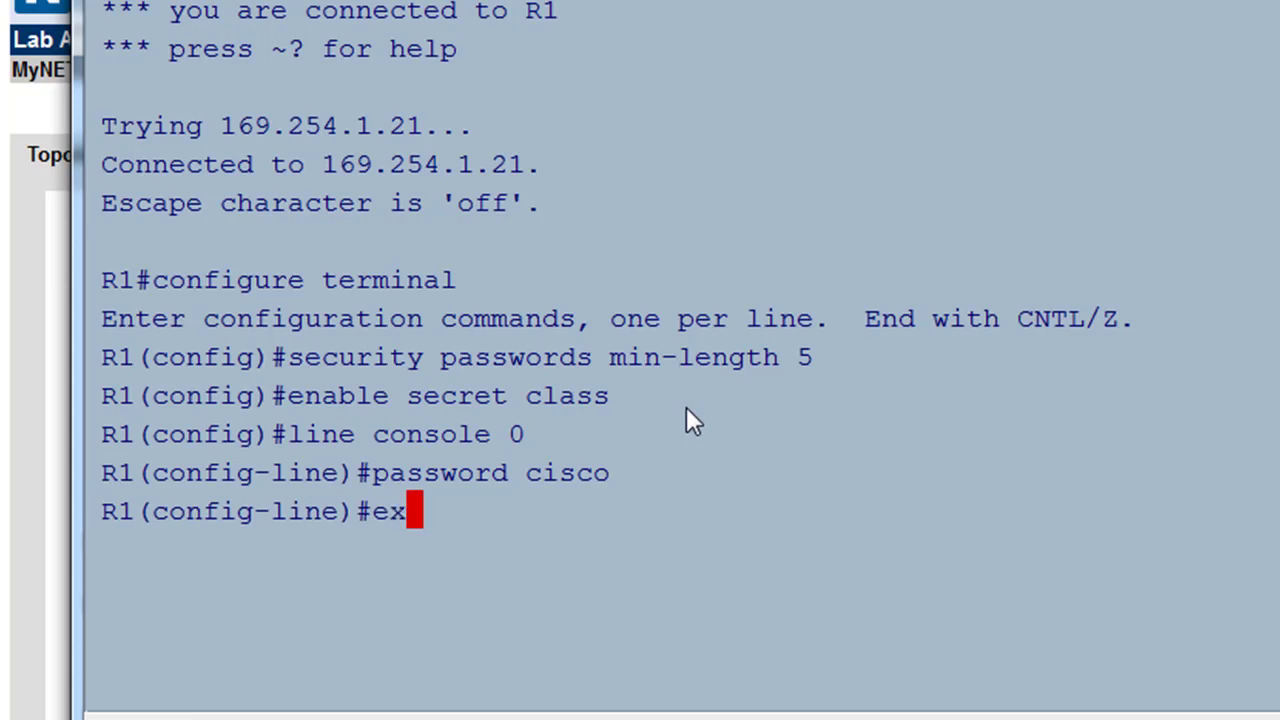
type("ec-time")
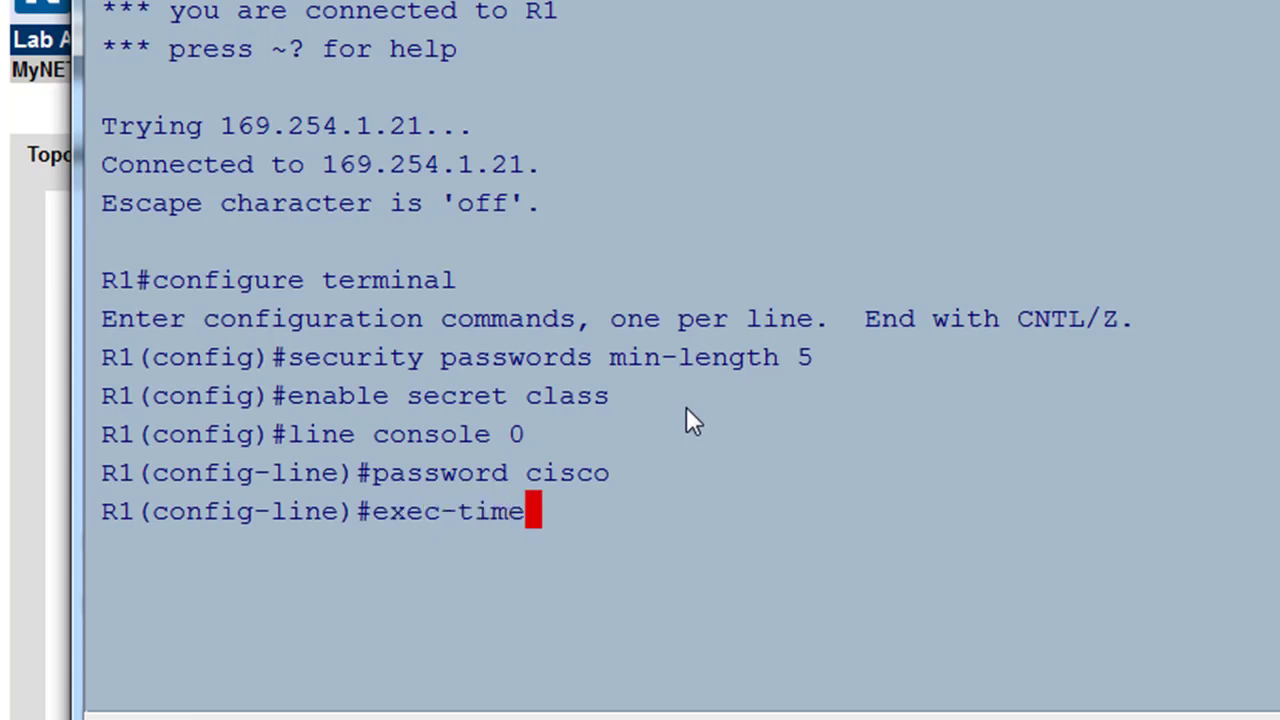
type("out ")
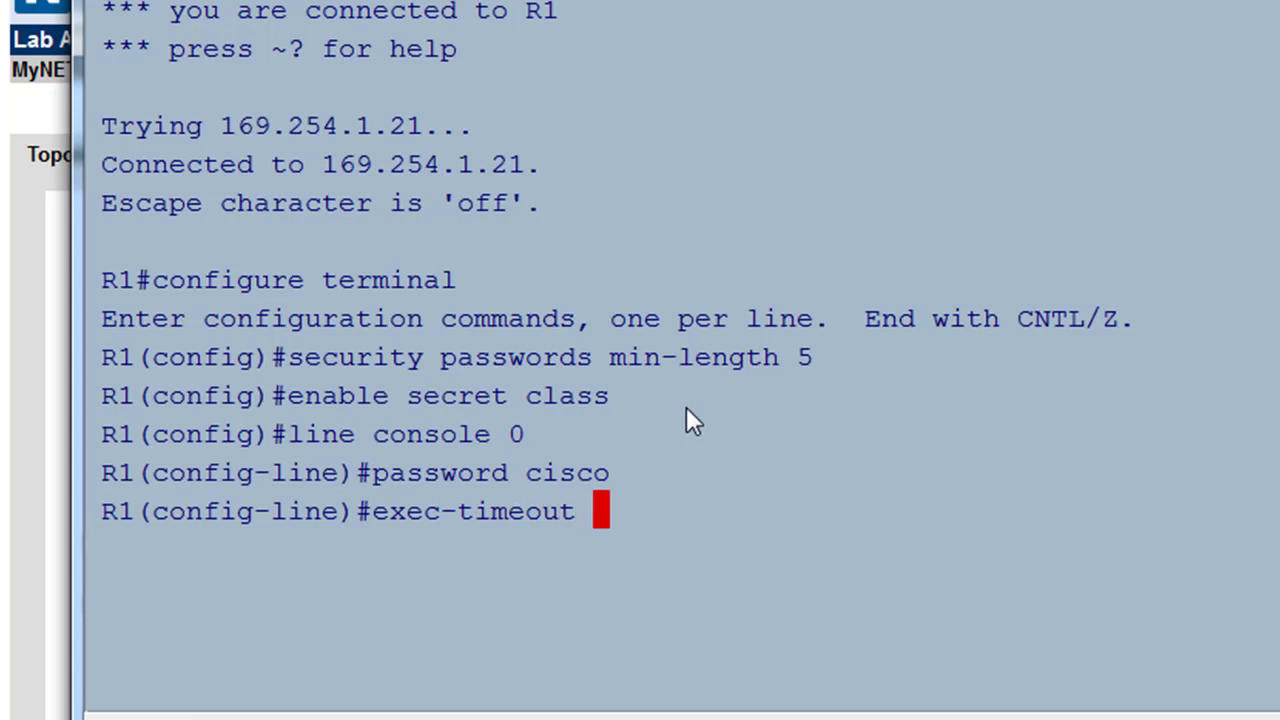
type("5")
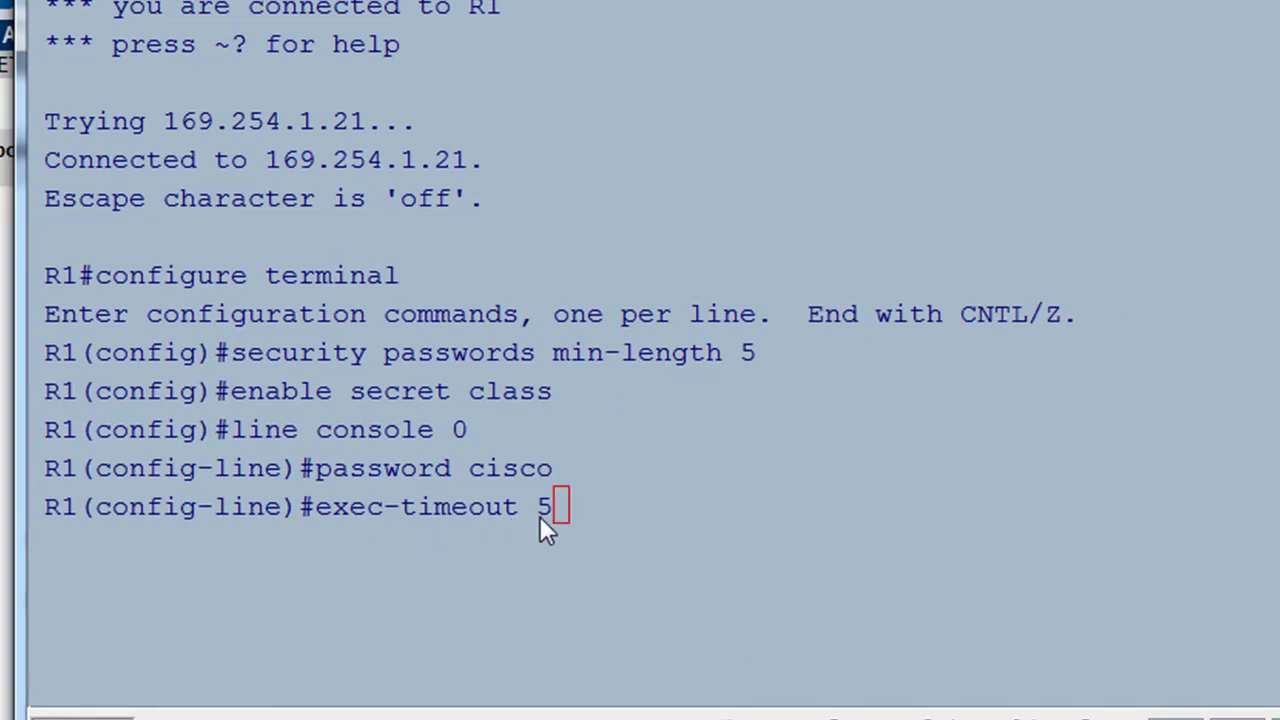
type("0")
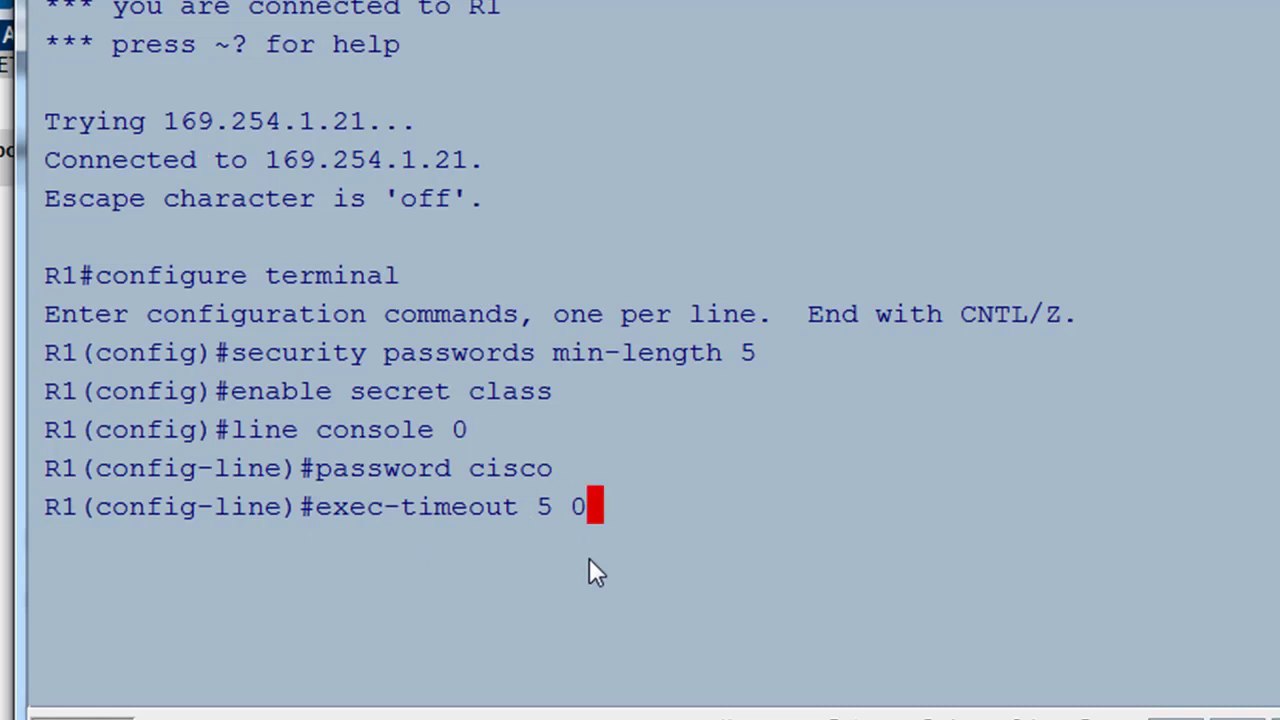
key("Return")
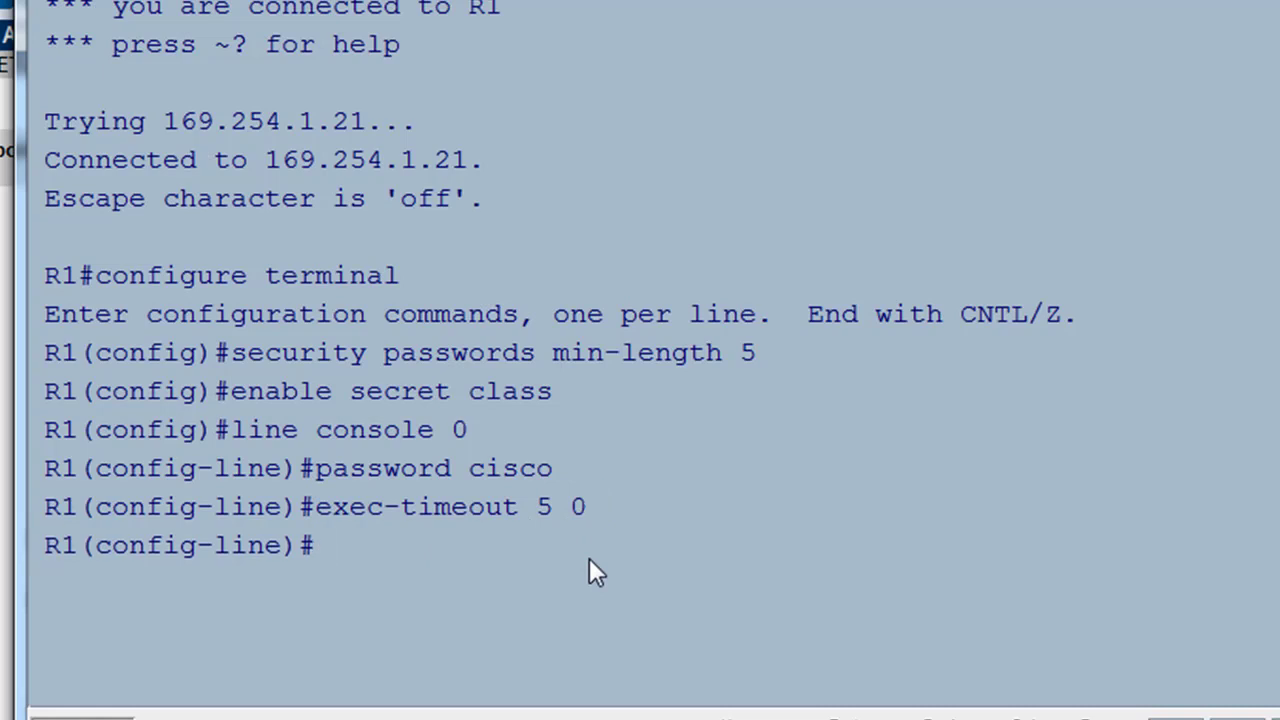
key("Return")
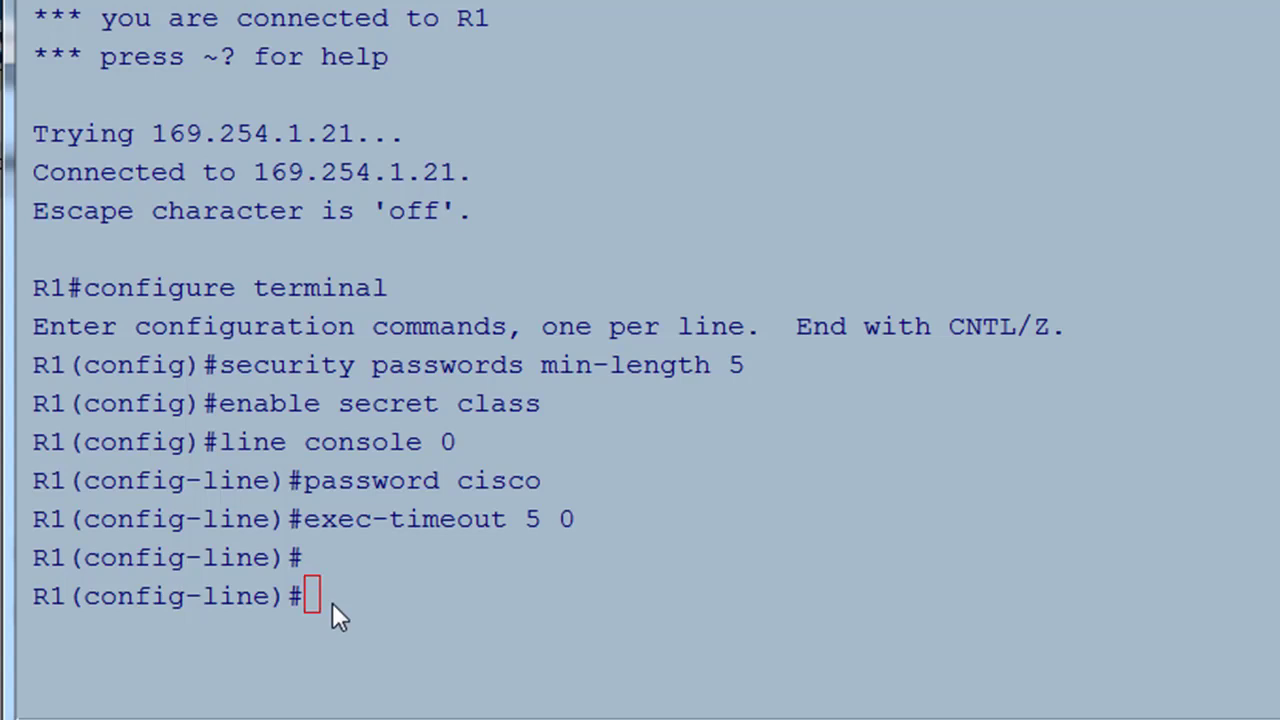
type("ogin")
key("Return")
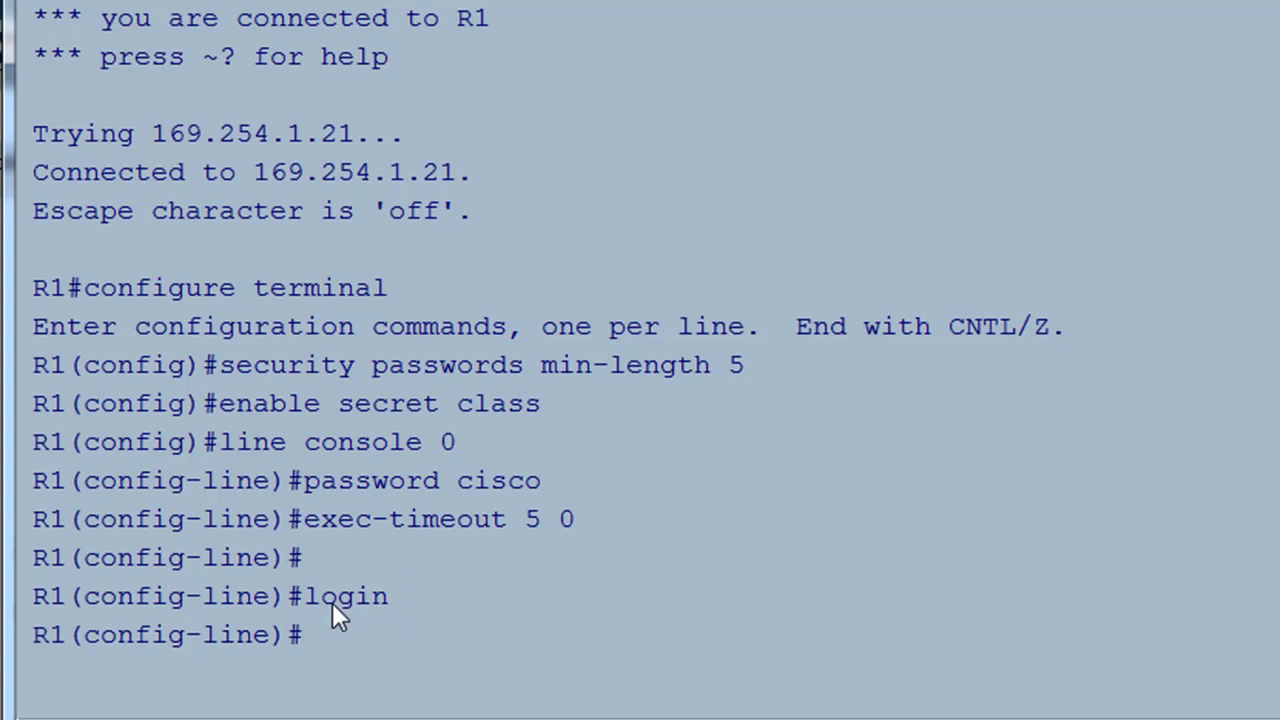
type("logging")
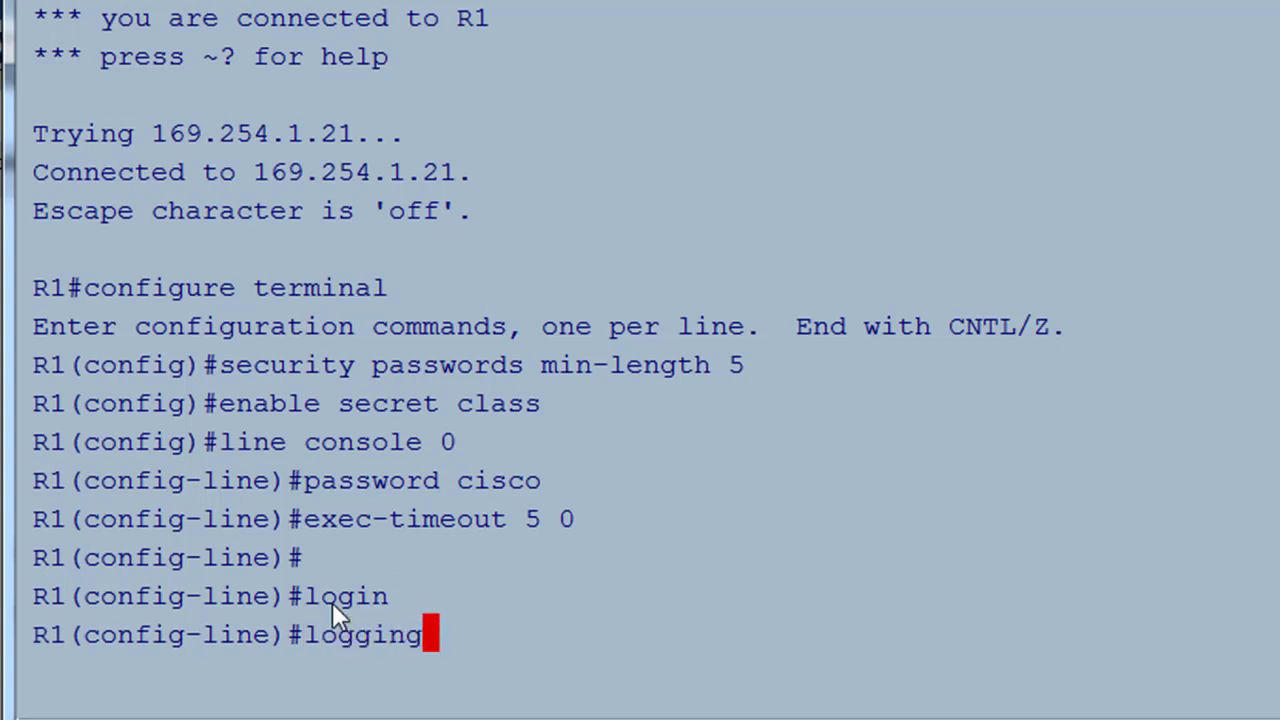
type(" sync")
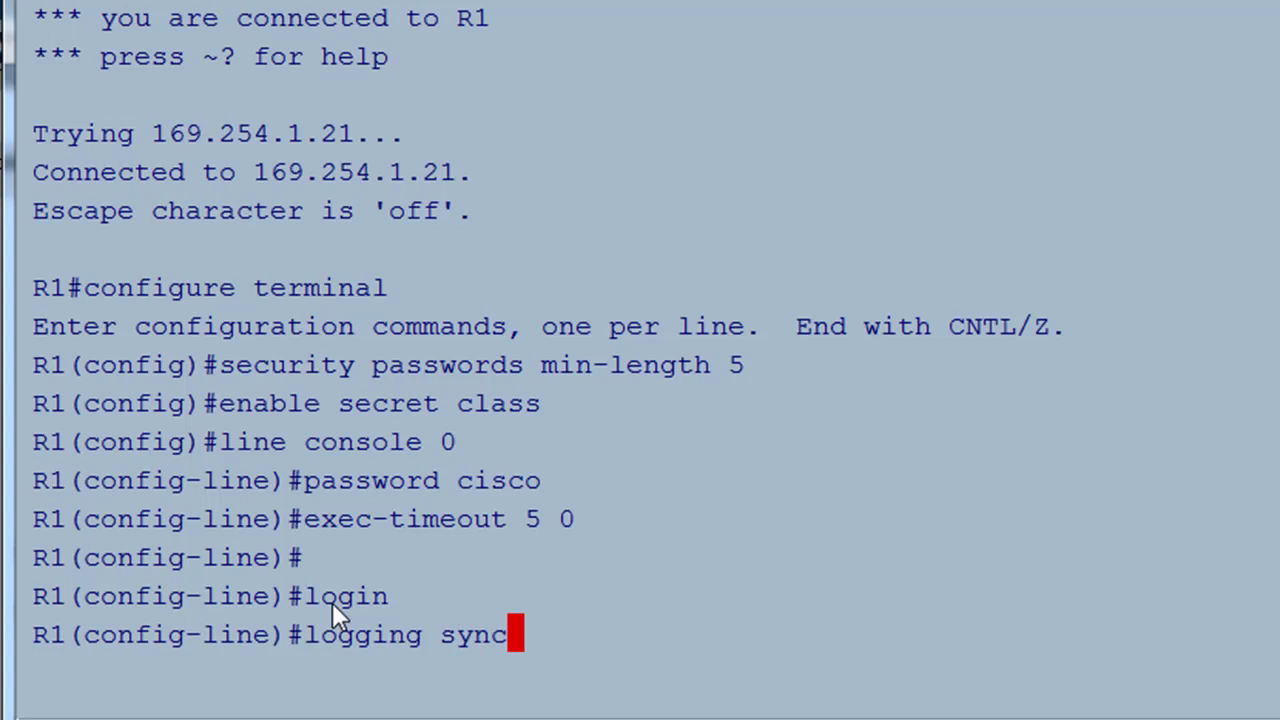
type("hronous")
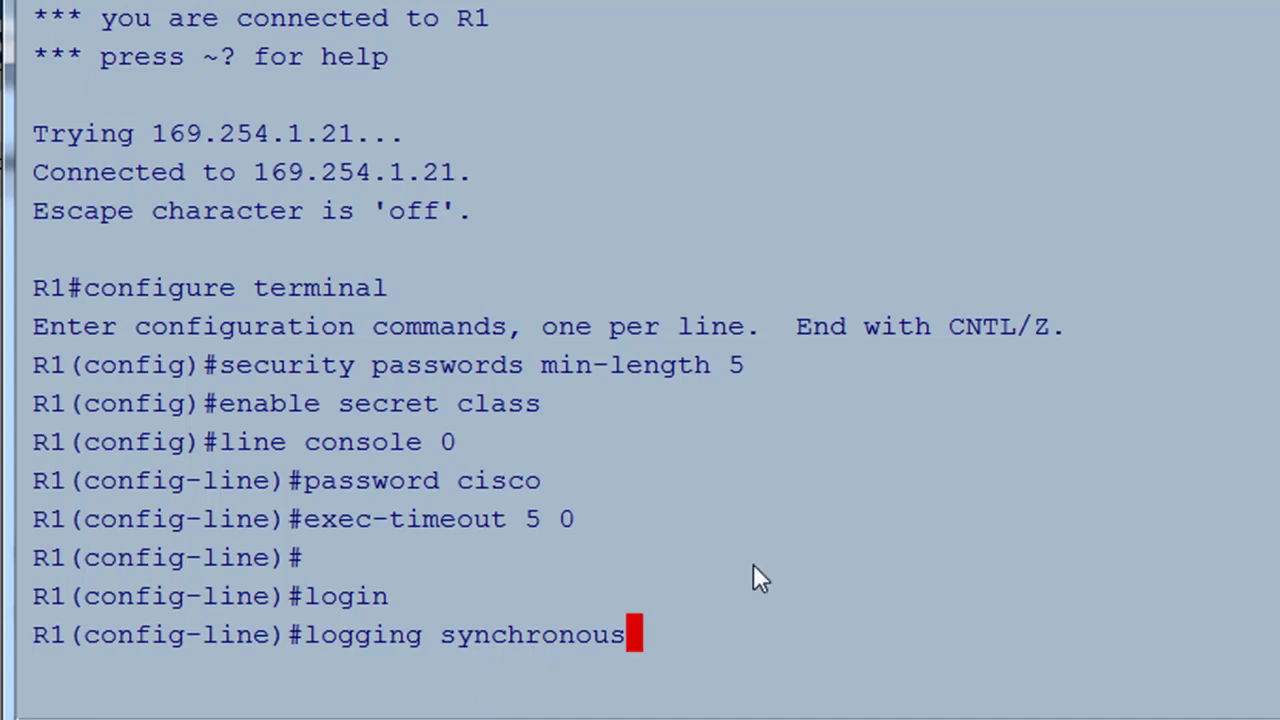
key("Return")
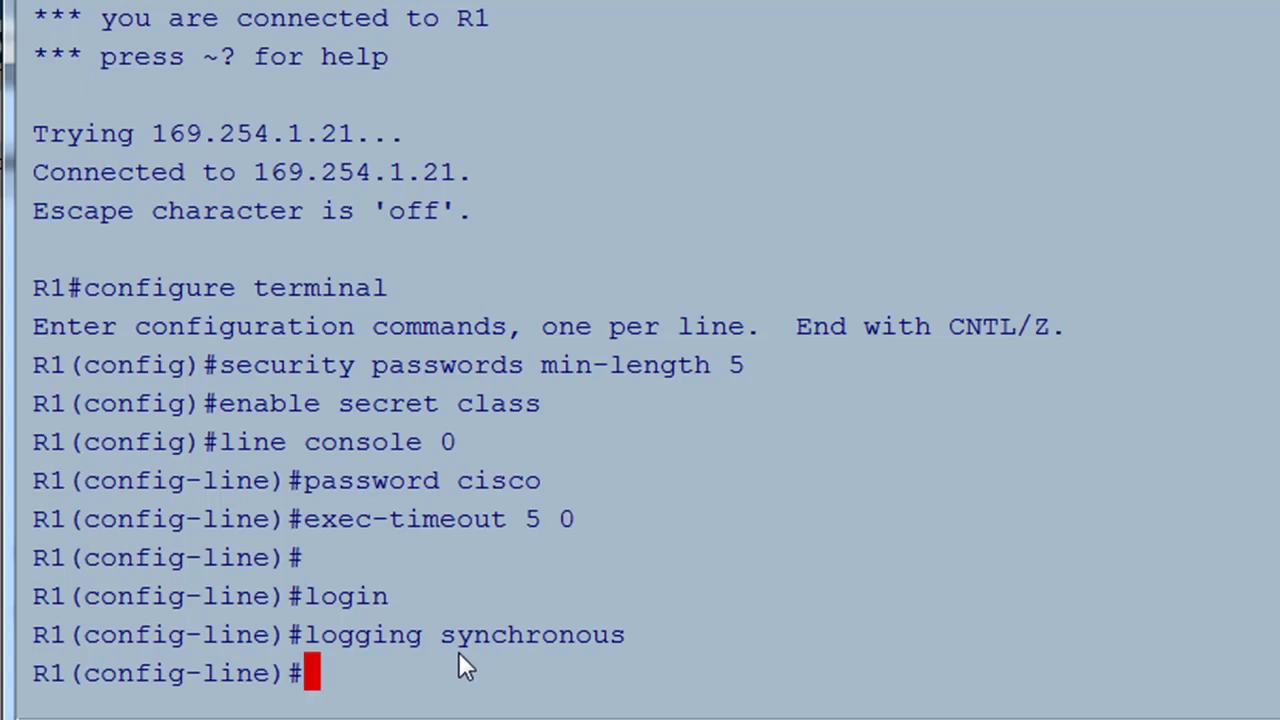
- Edit the recalled line console 0 command into line aux 0 and enter it
type("logging s")
key("Up")
key("Up")
key("Up")
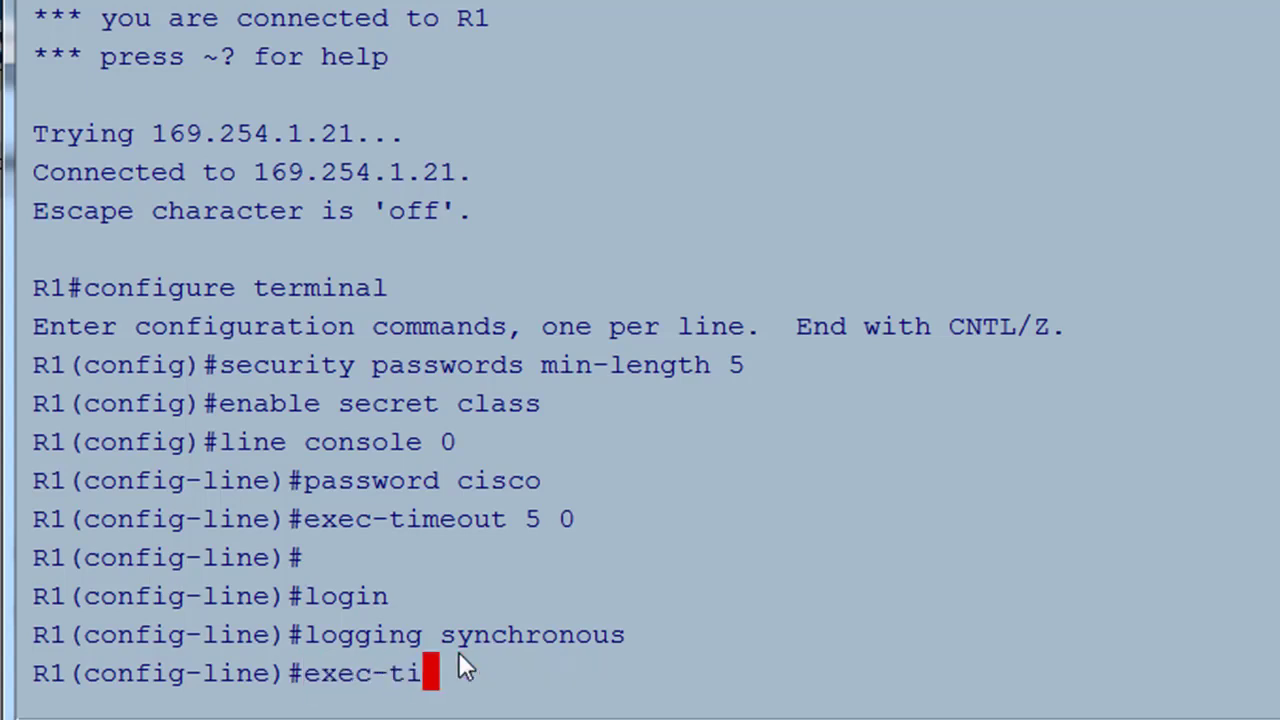
key("Up")
key("Up")
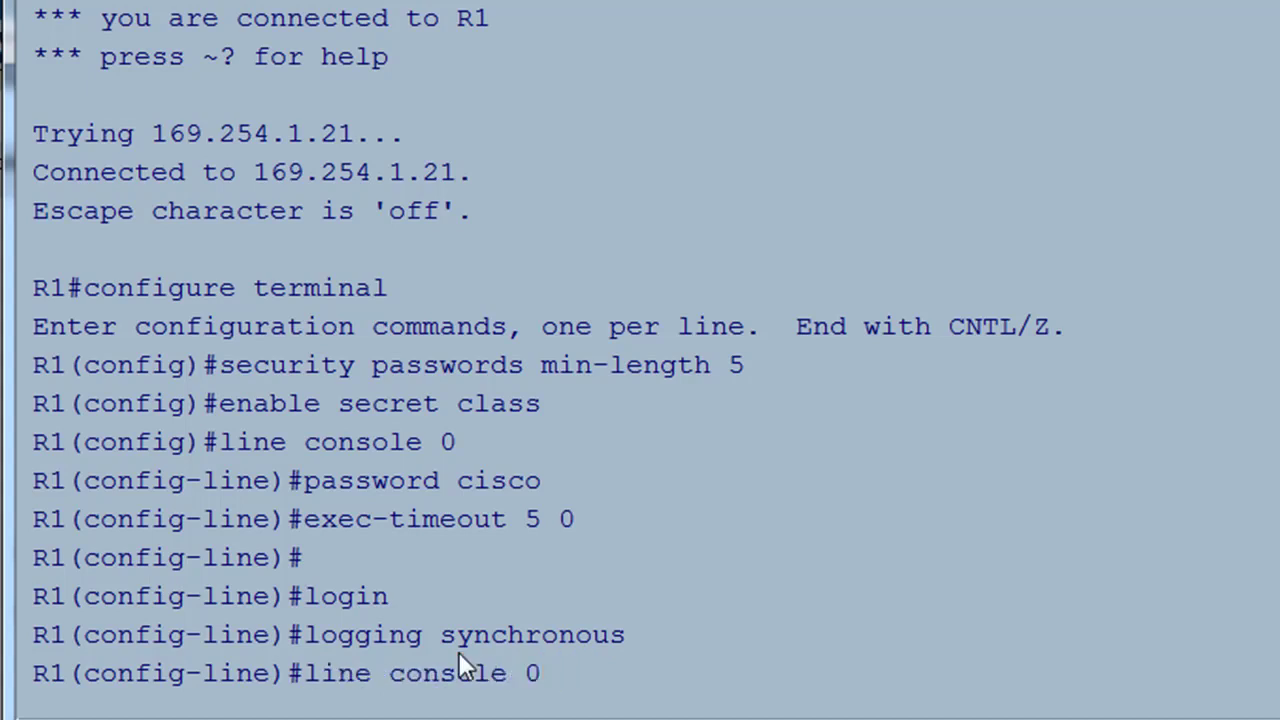
key("BackSpace")
key("BackSpace")
key("BackSpace")
key("BackSpace")
key("BackSpace")
key("BackSpace")
key("BackSpace")
key("BackSpace")
type("0")
key("Left")
key("Left")
key("BackSpace")
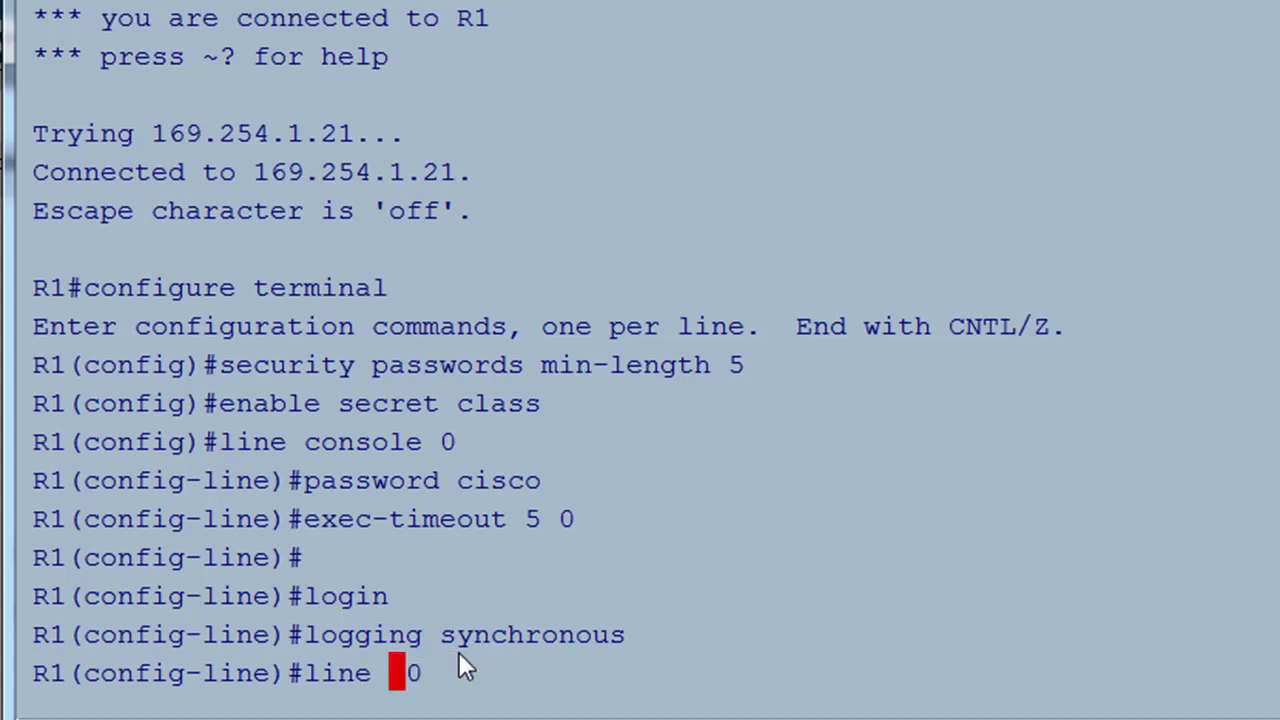
key("BackSpace")
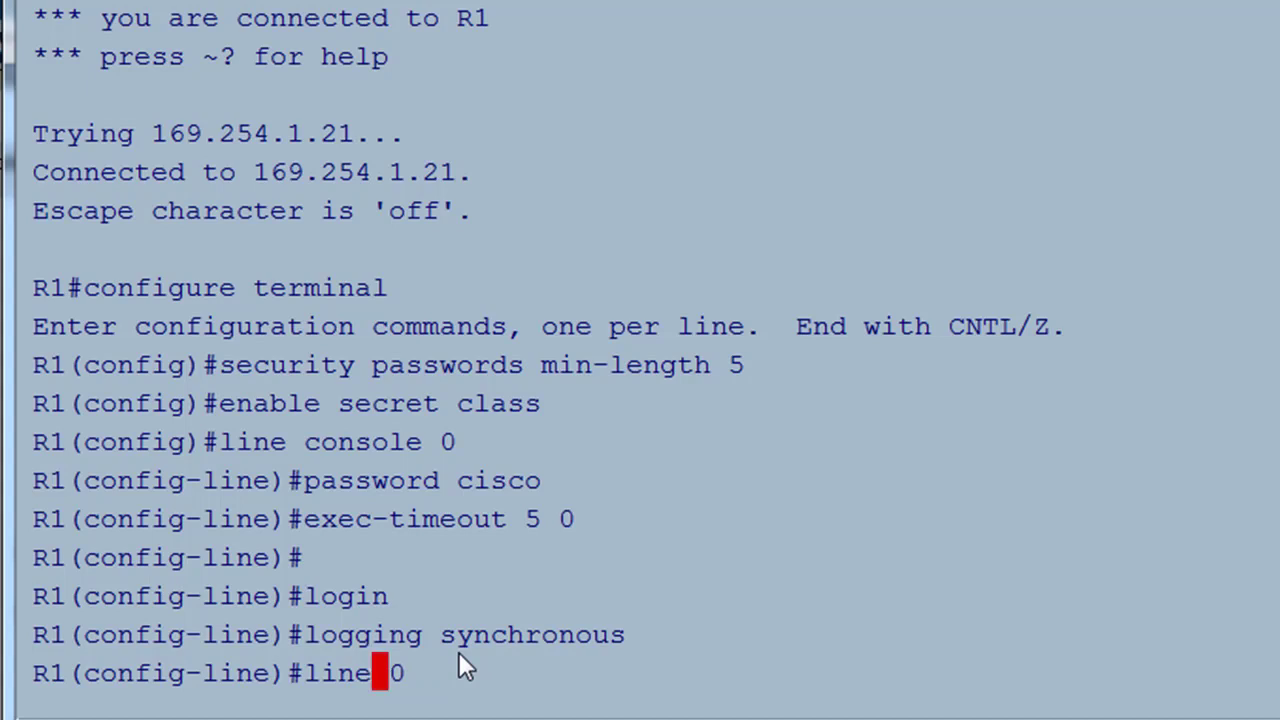
type("aux")
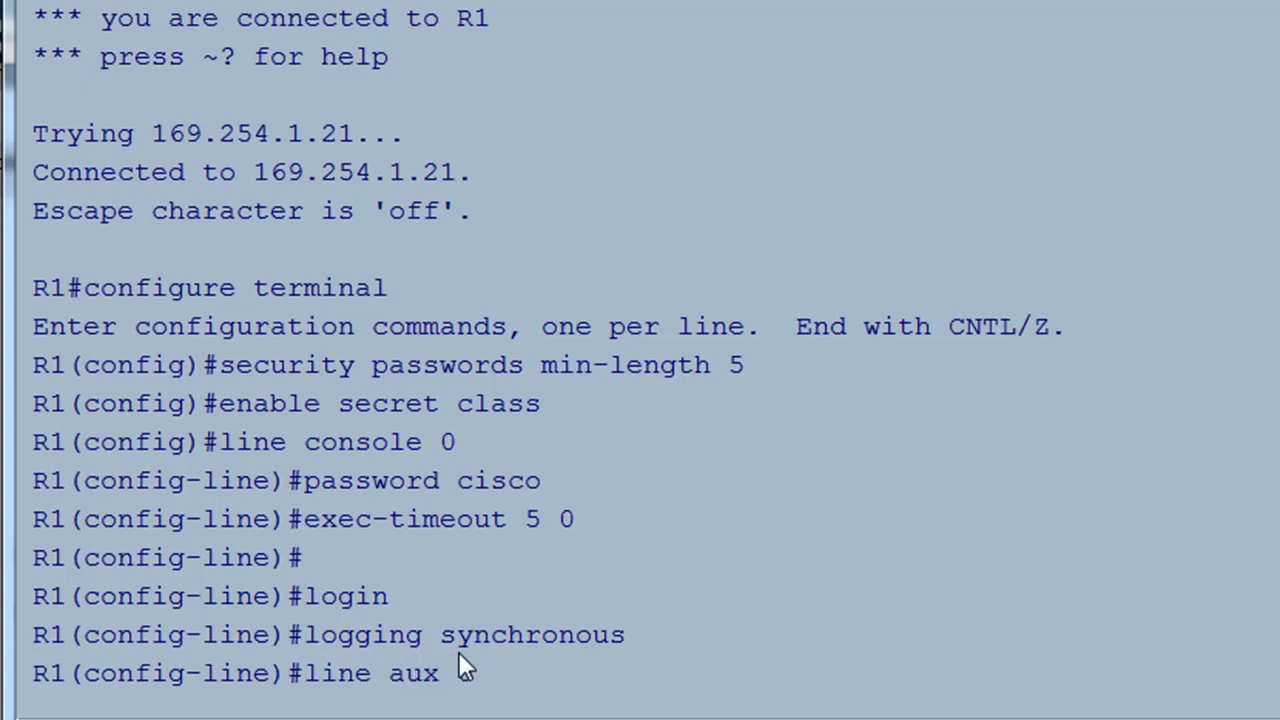
key("Right")
key("Right")
key("Return")
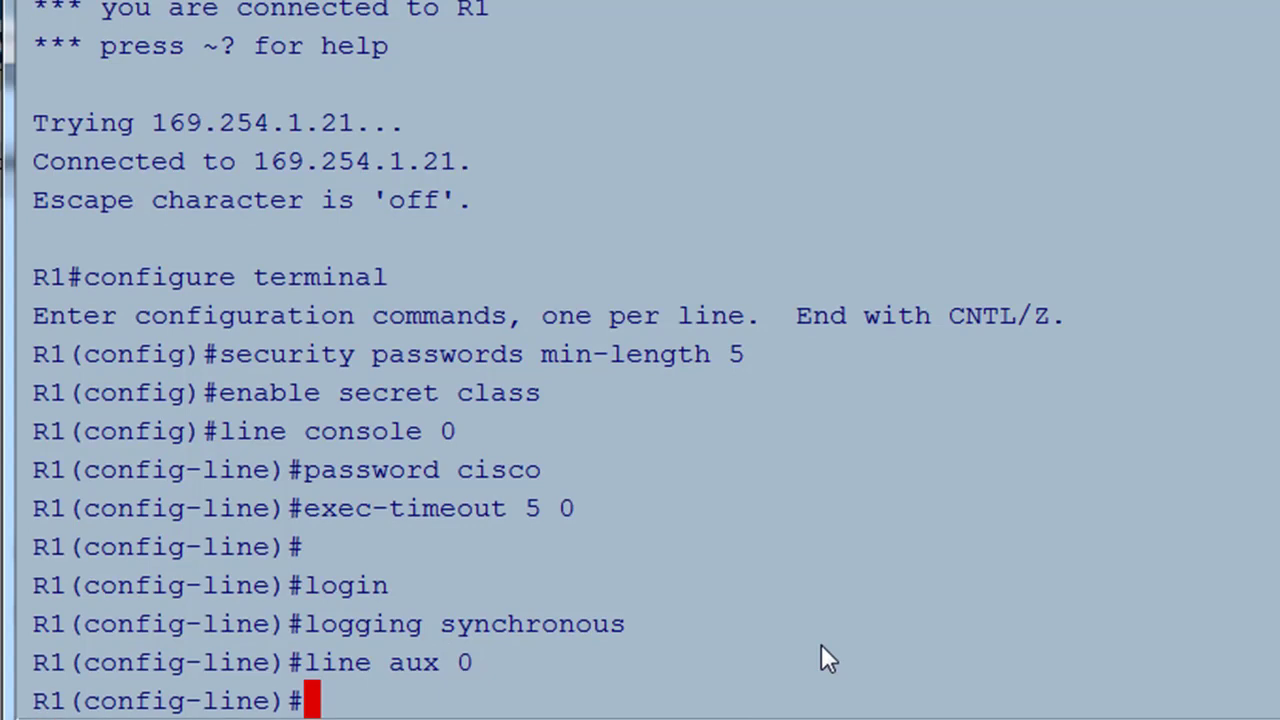
type("paa")
key("BackSpace")
type("s")
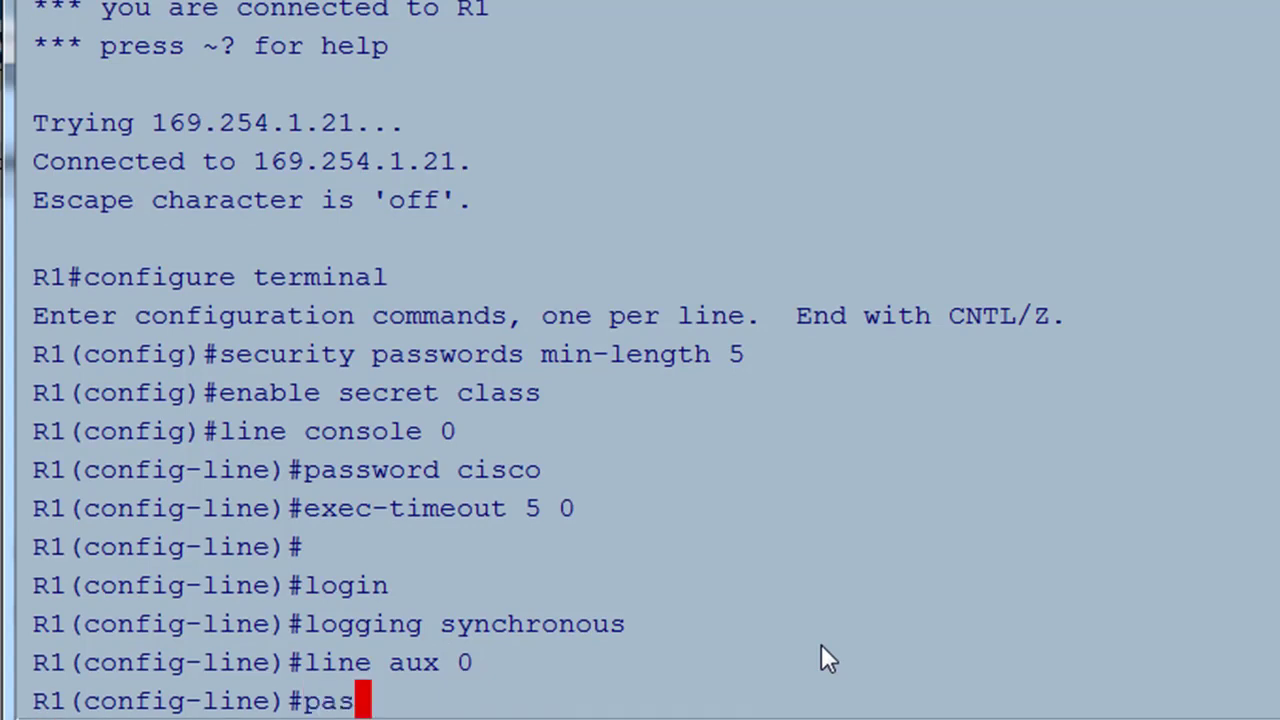
type("sword ")
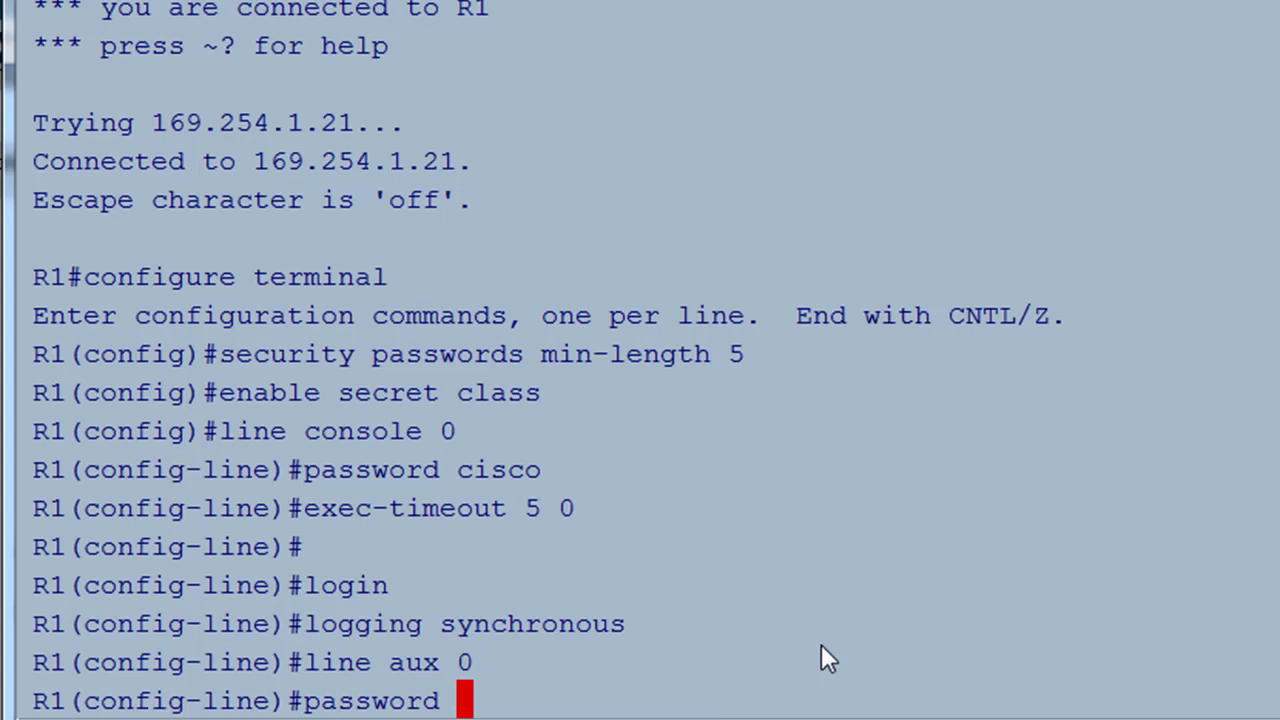
type("cisco")
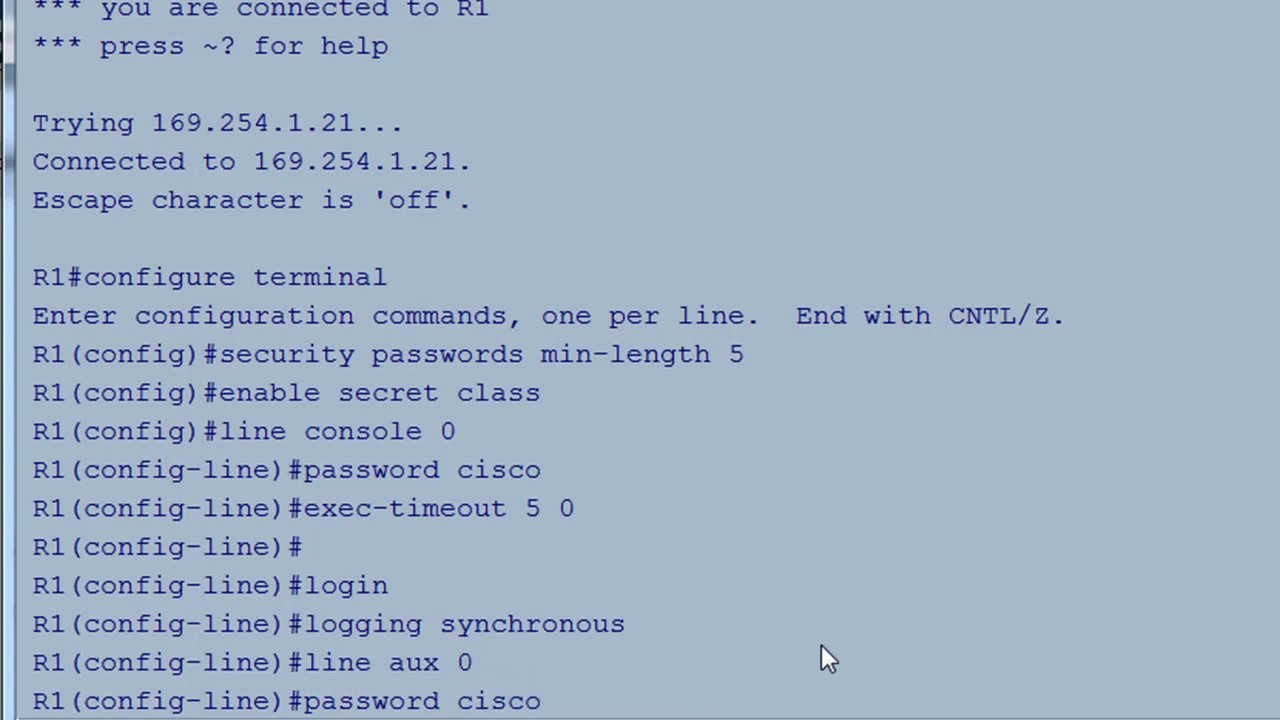
key("Return")
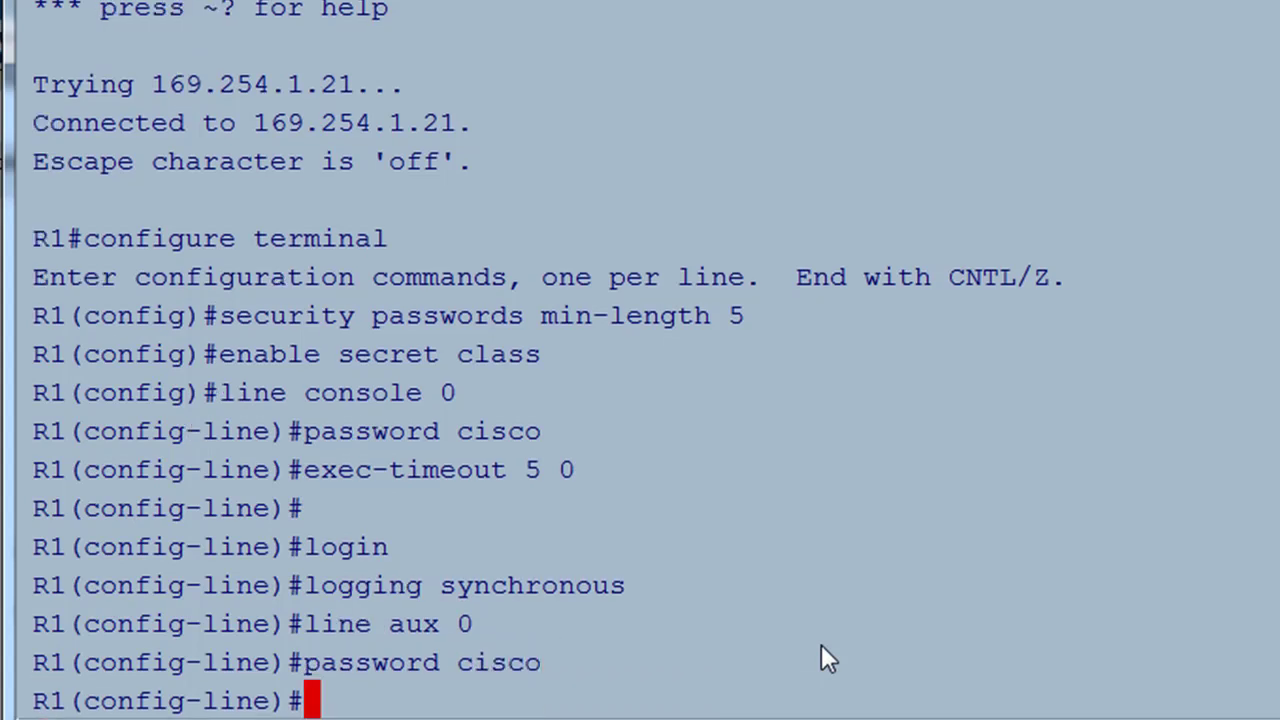
key("Up")
key("Up")
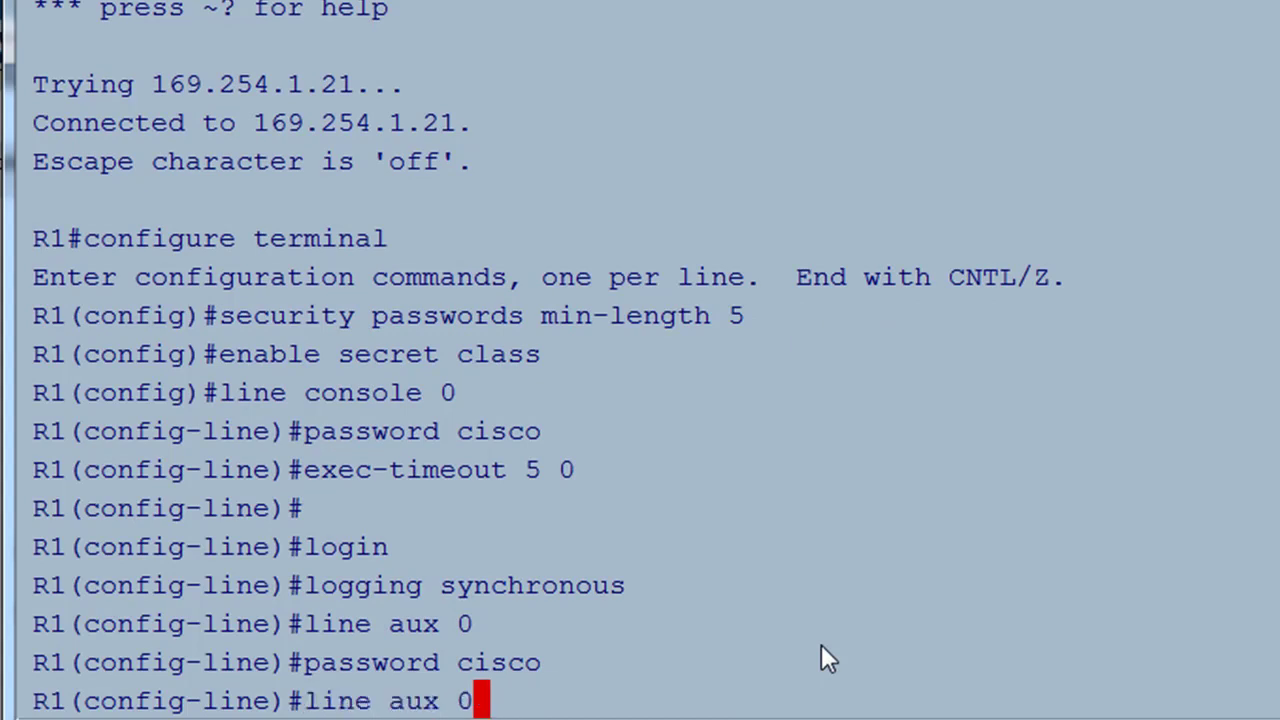
key("Up")
key("Up")
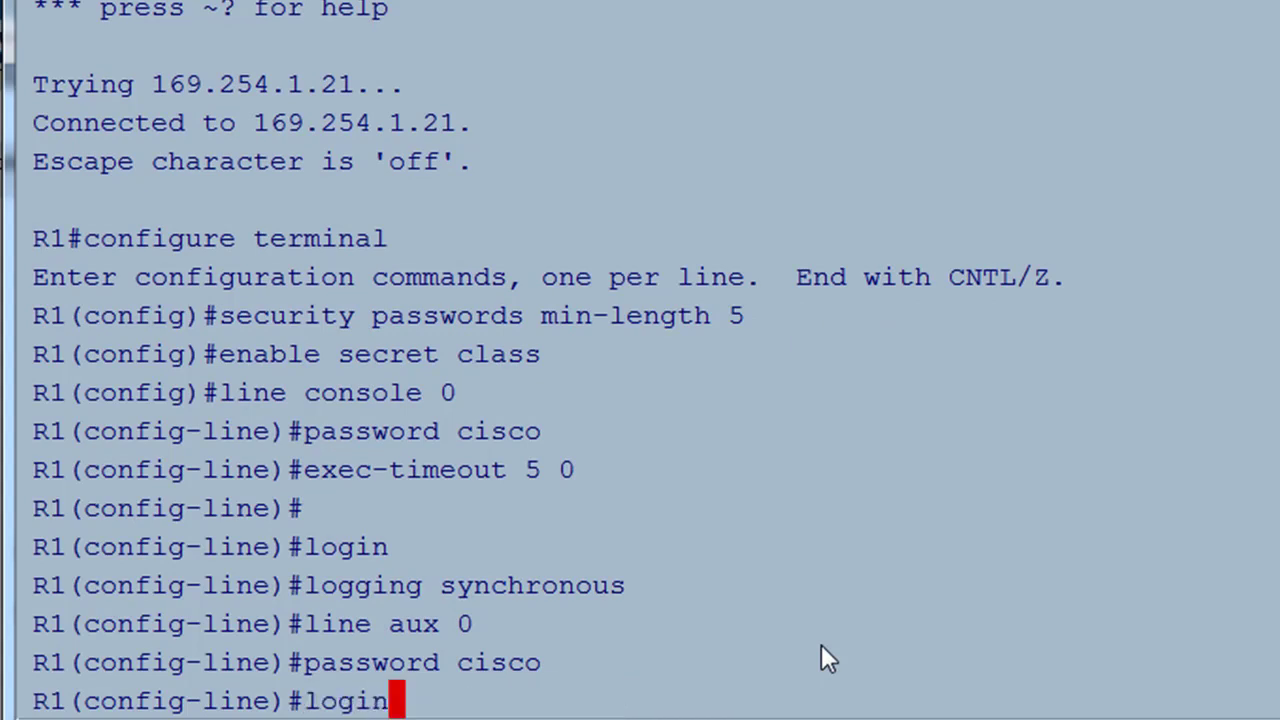
key("Up")
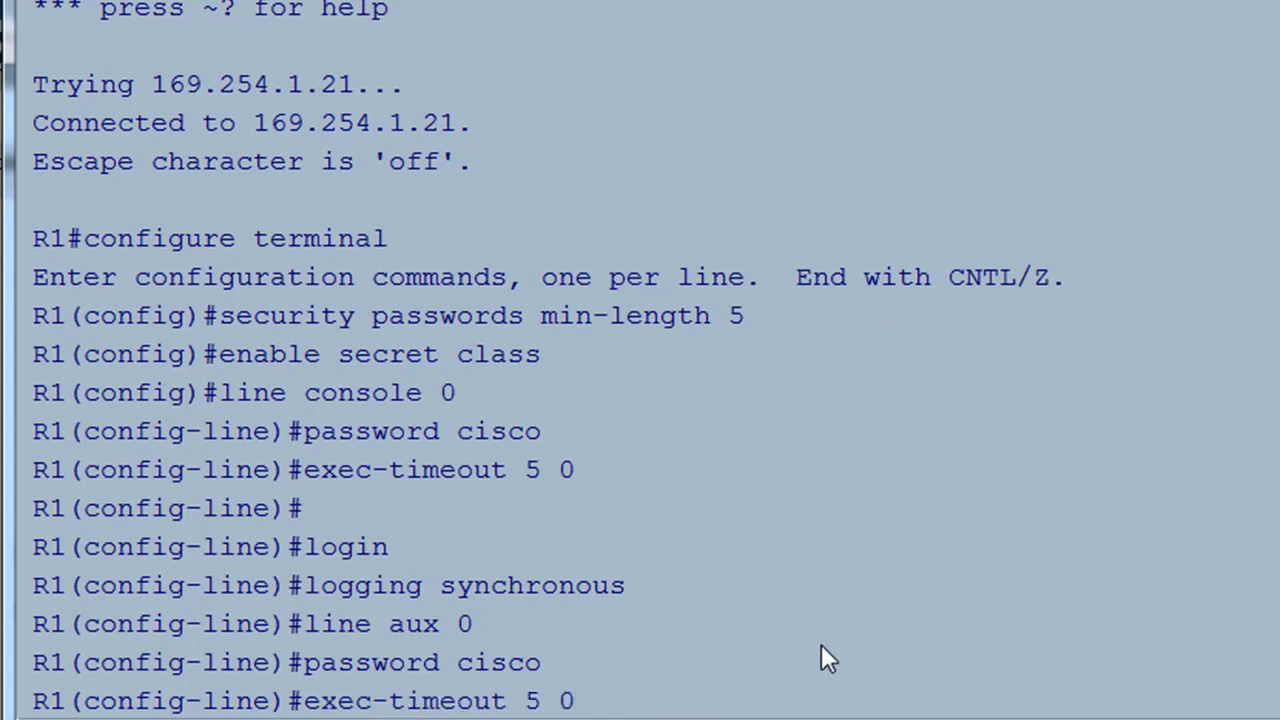
key("Return")
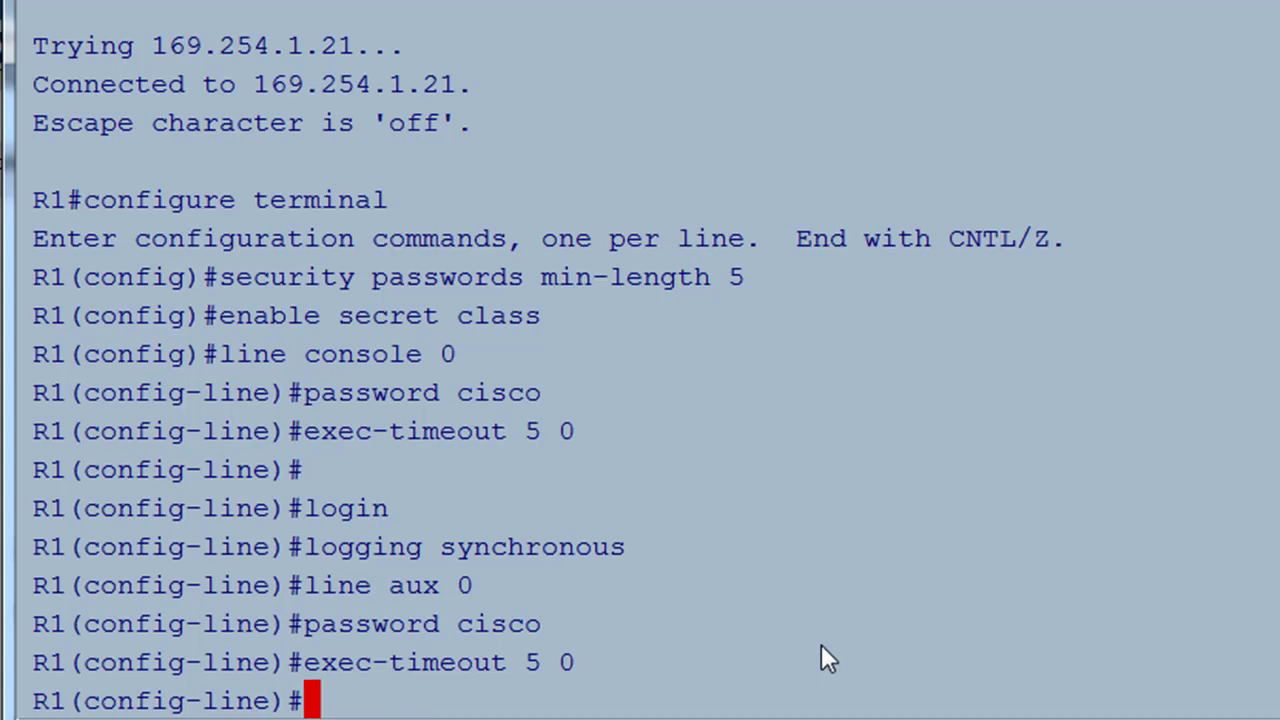
- Reapply login and logging synchronous from command history to aux 0
key("Up")
key("Up")
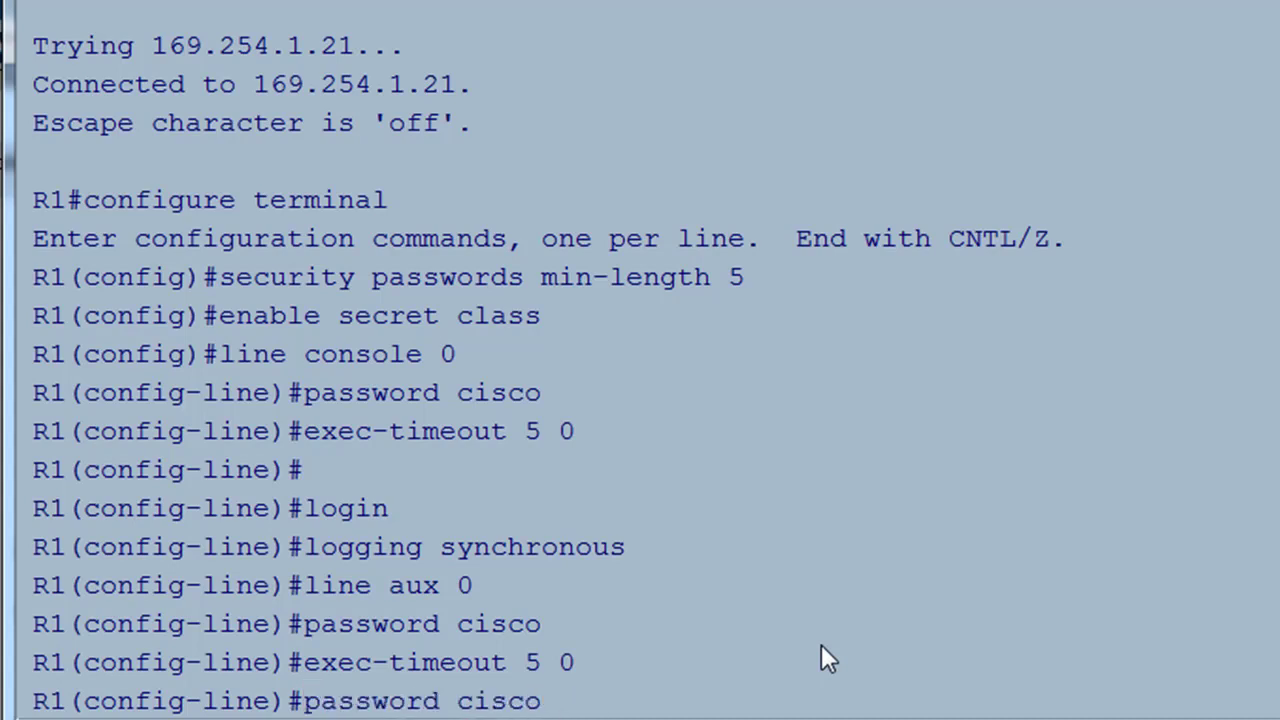
key("Up")
key("Up")
key("Up")
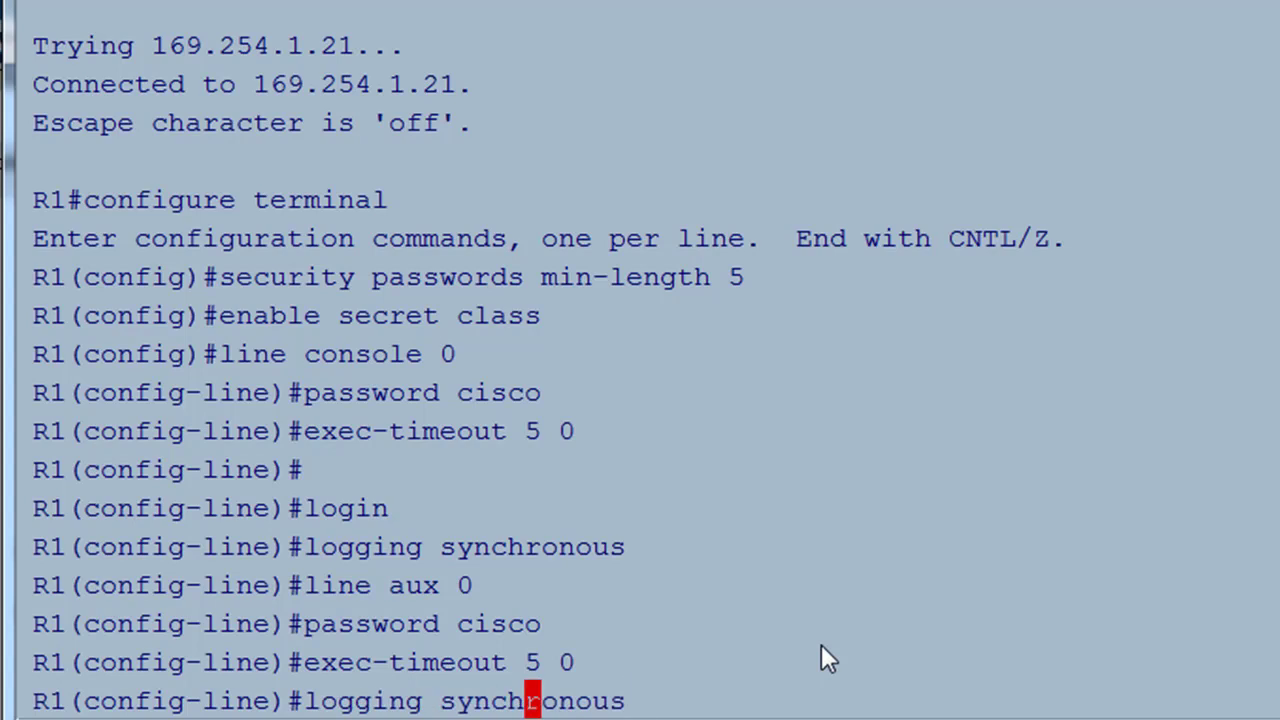
key("Up")
key("Return")
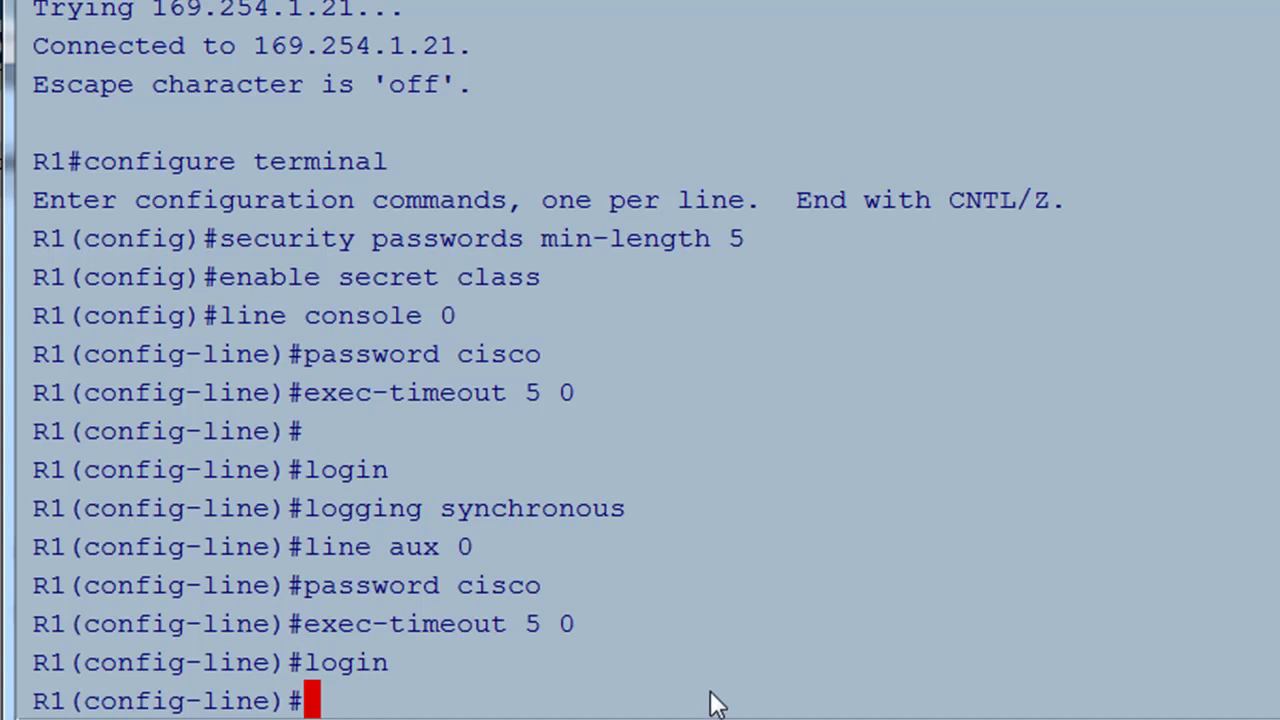
key("Up")
key("Up")
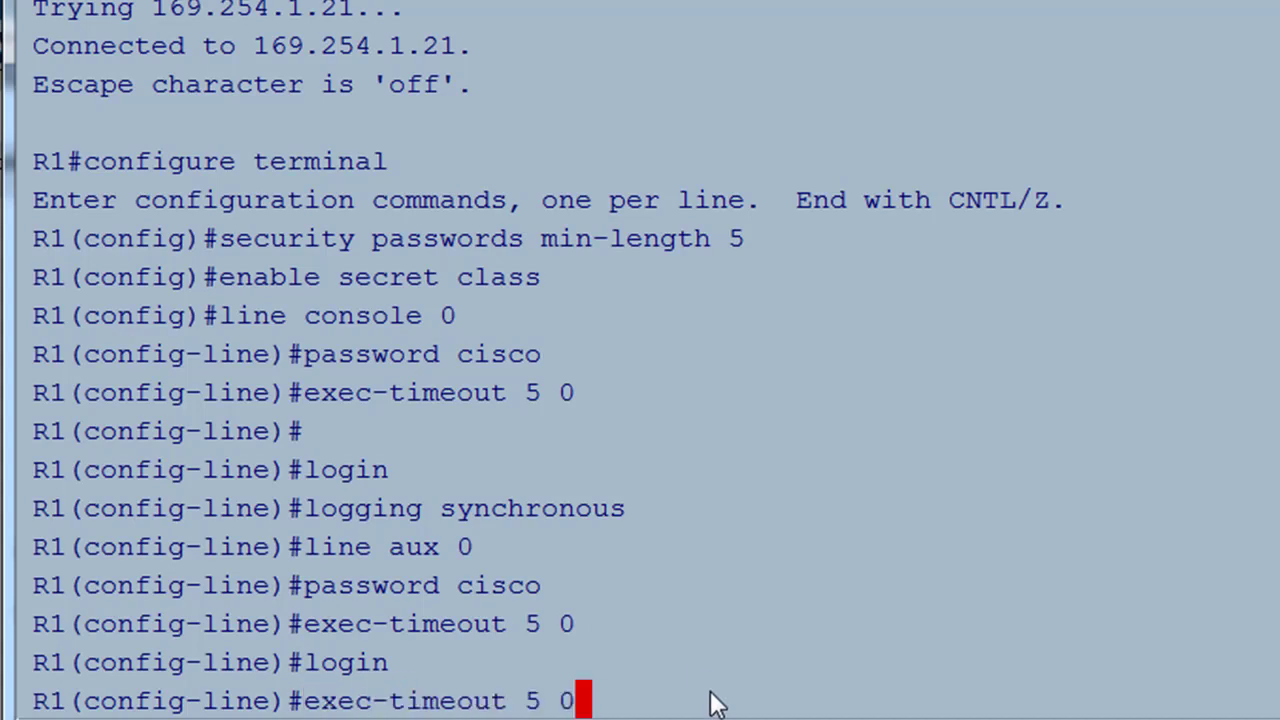
key("Up")
key("Up")
key("Left")
key("Left")
key("Left")
key("Left")
key("Left")
key("Left")
key("Left")
key("Left")
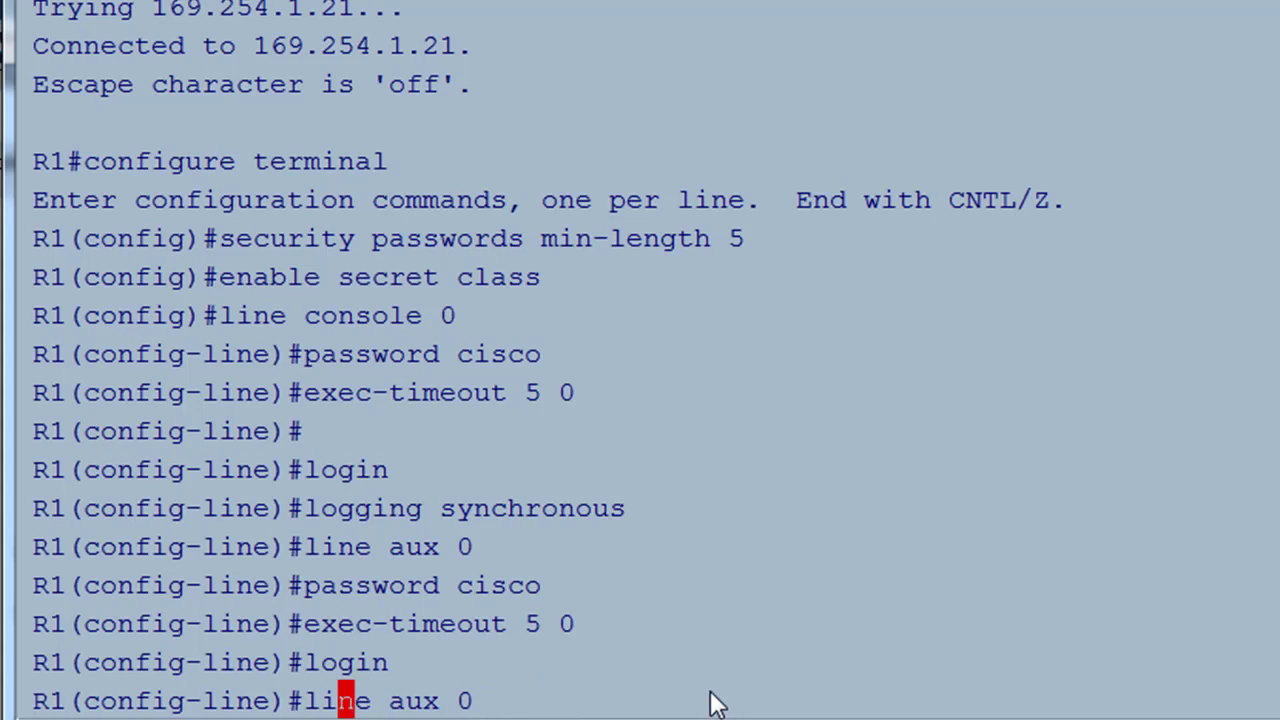
key("Up")
key("Return")
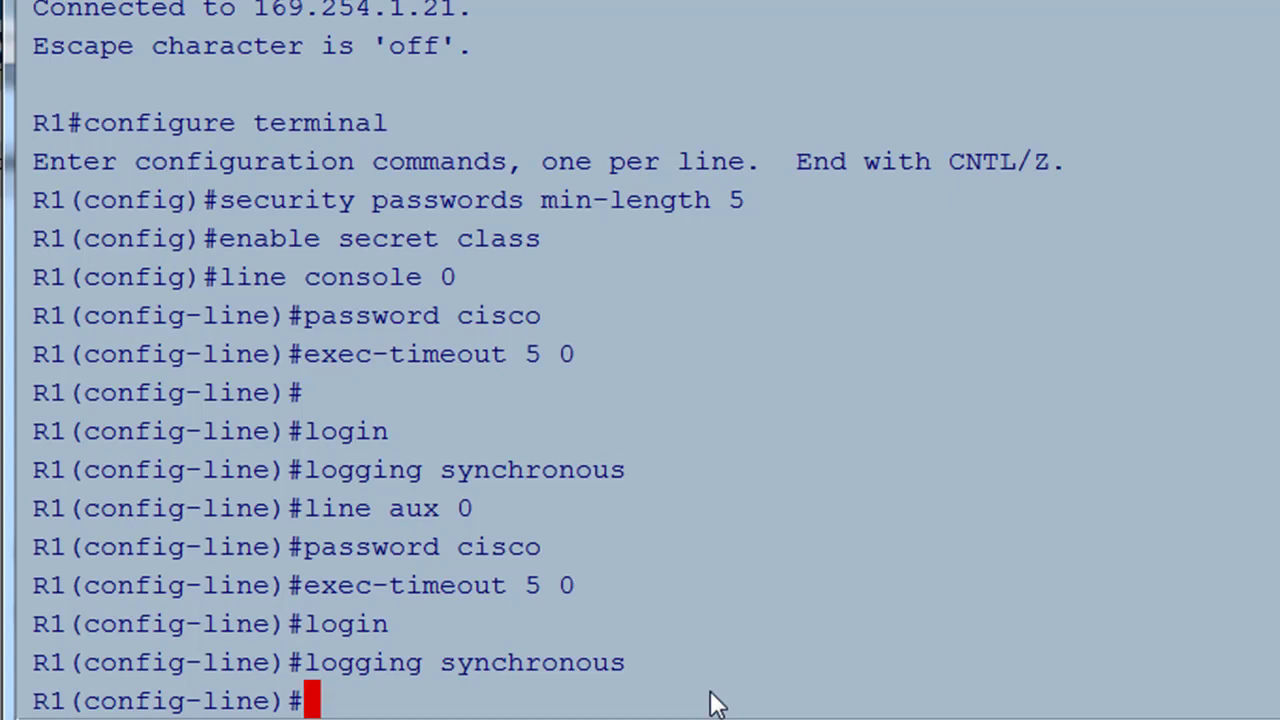
- Under line vty 0 4, set the lab password, exec-timeout 5 0 and login
type("line v")
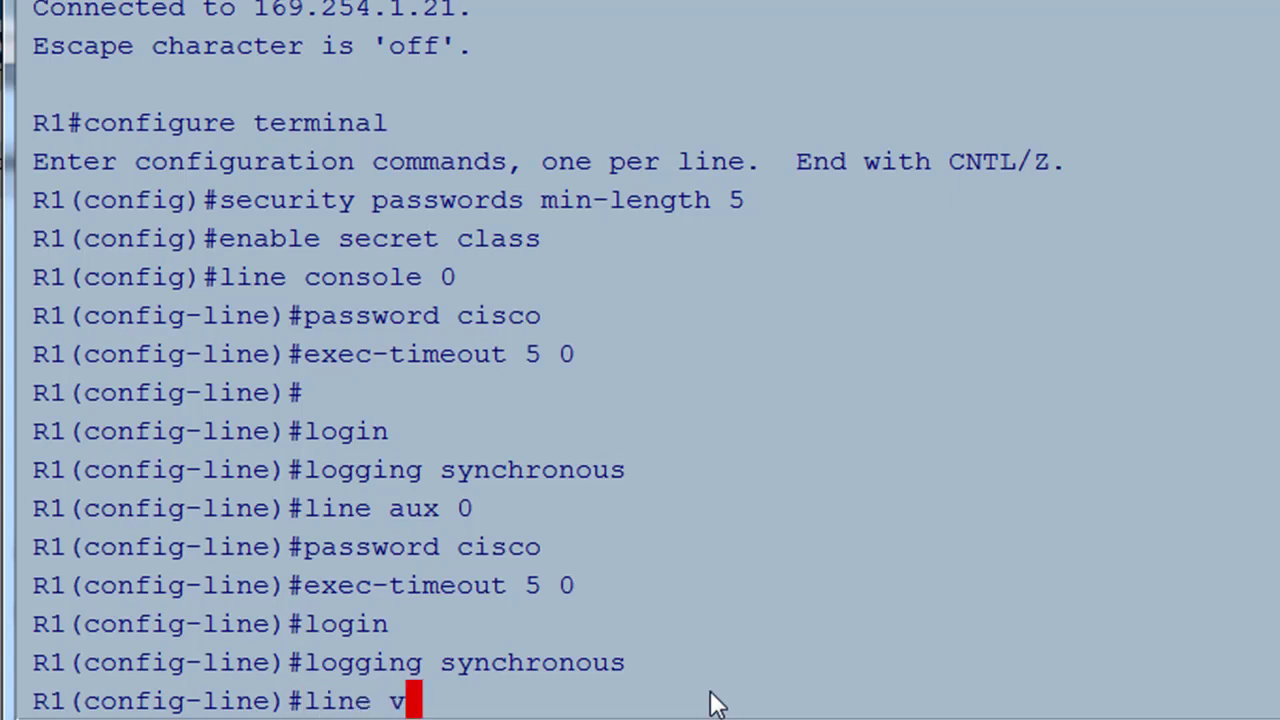
type("ty ")
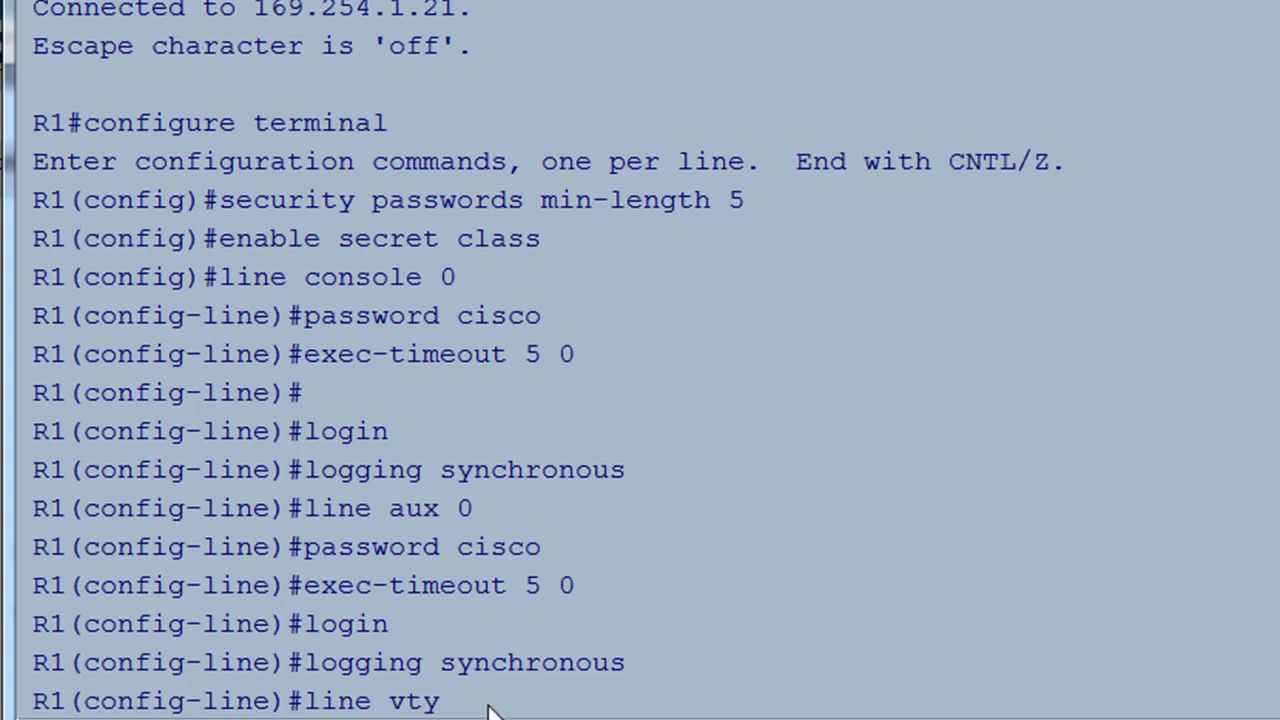
type("0 4")
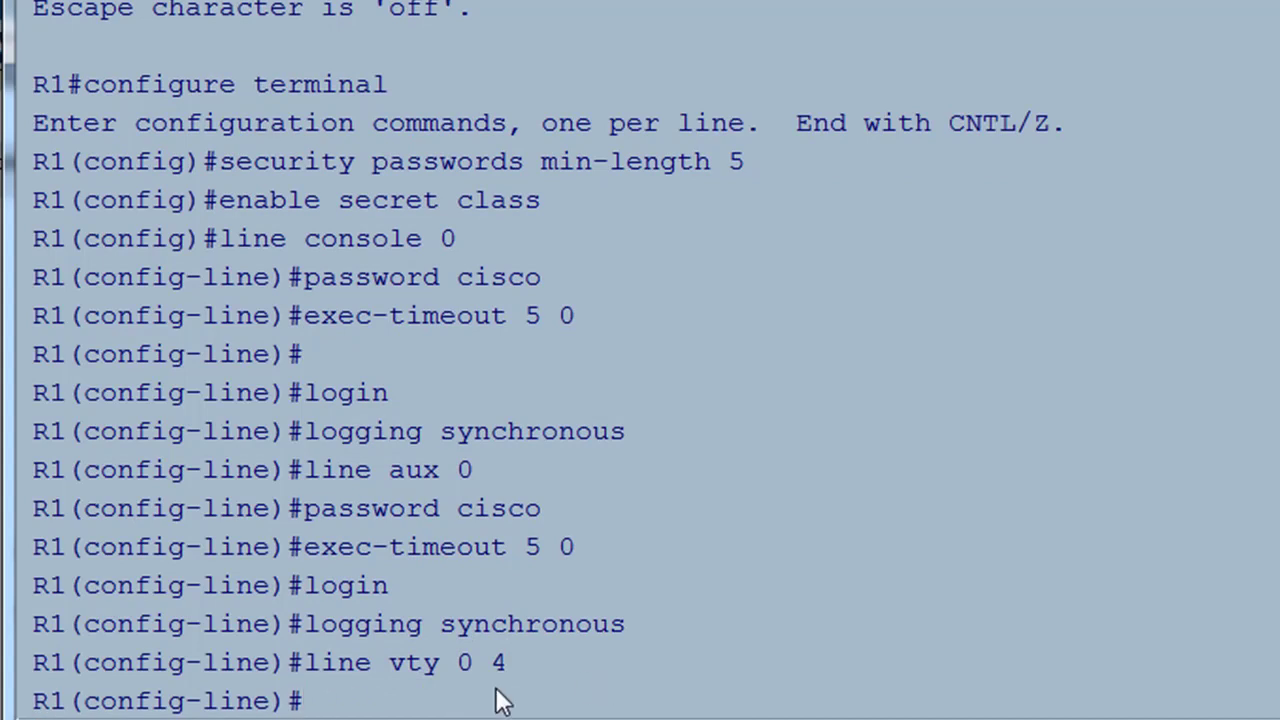
type("password cisco")
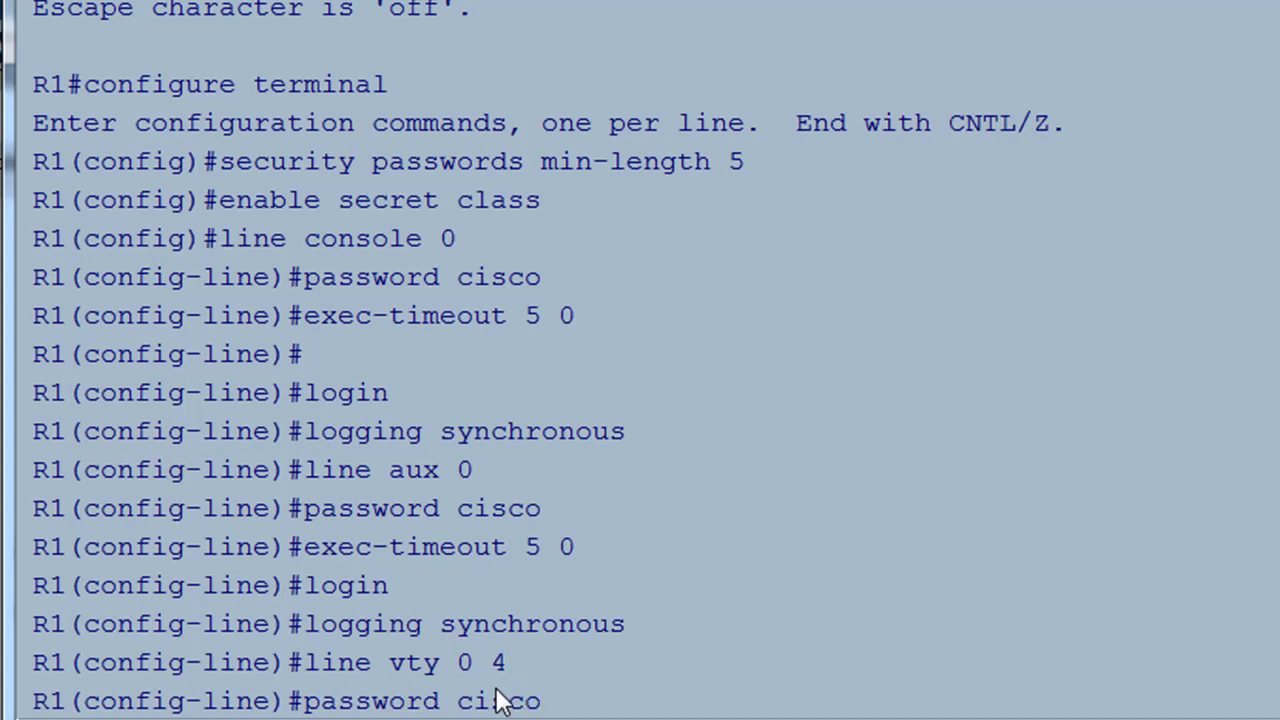
key("Return")
type("e)#e")
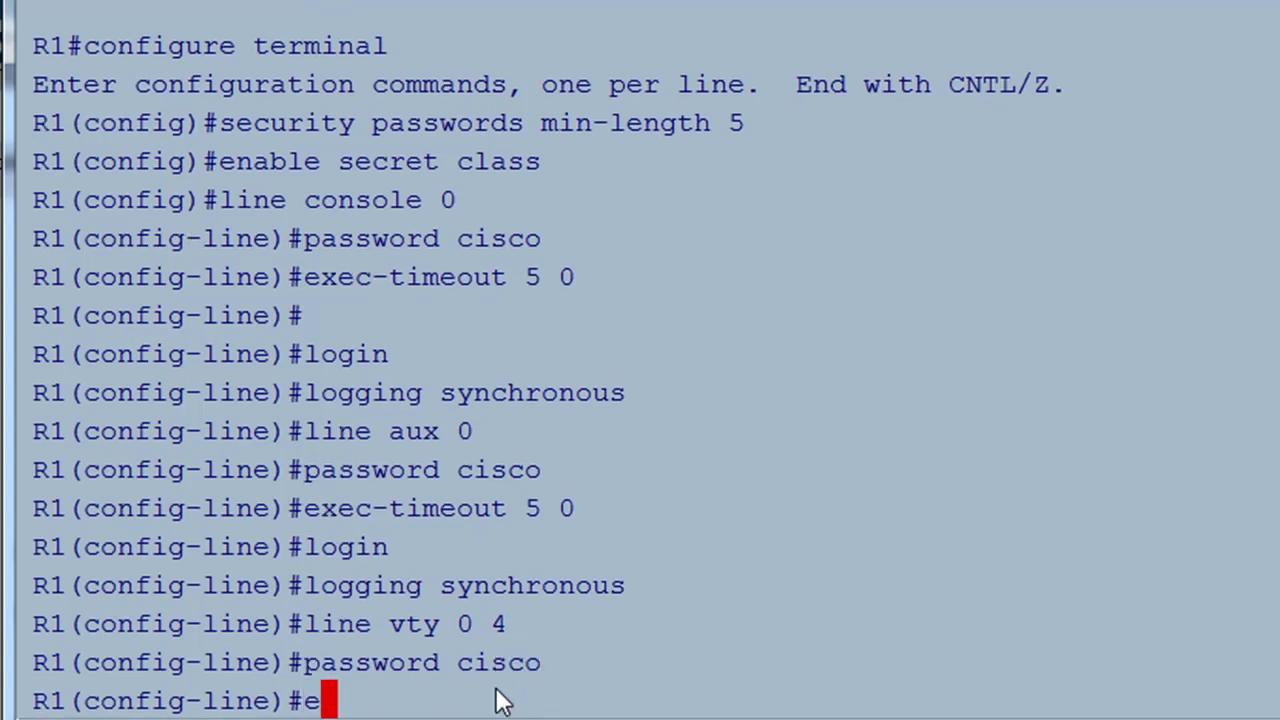
type("xec-t")
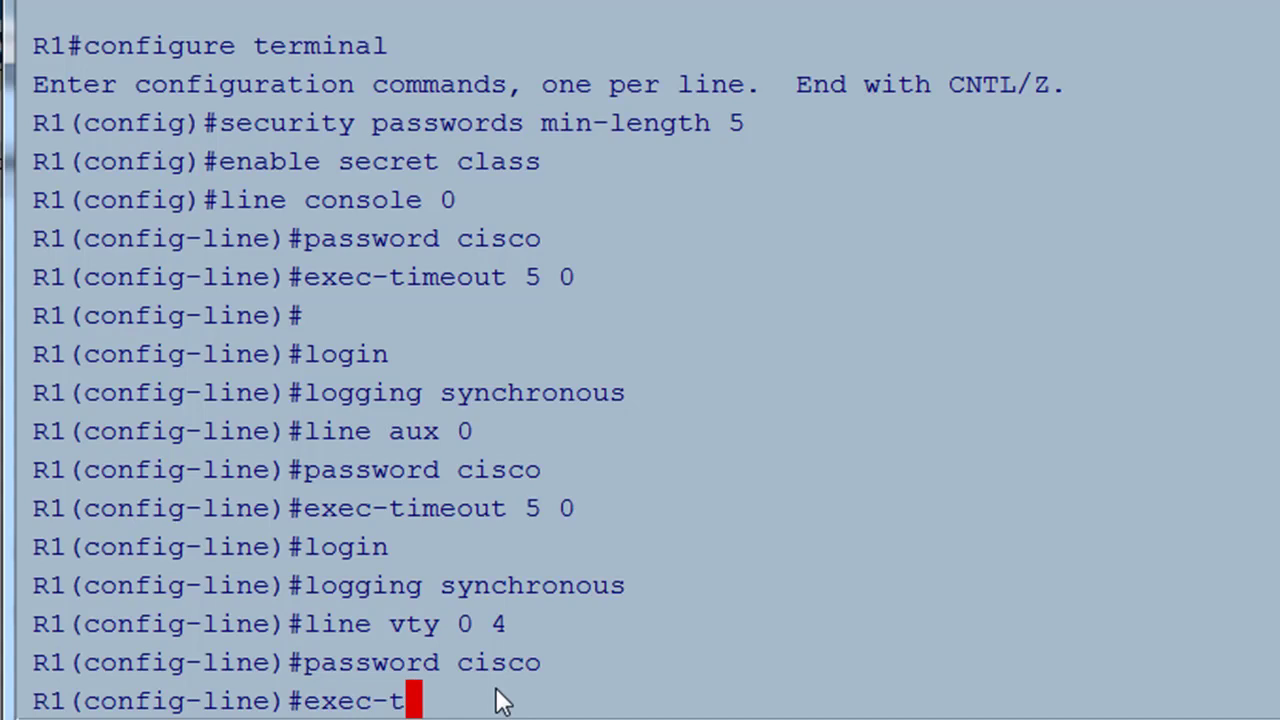
type("imeout")
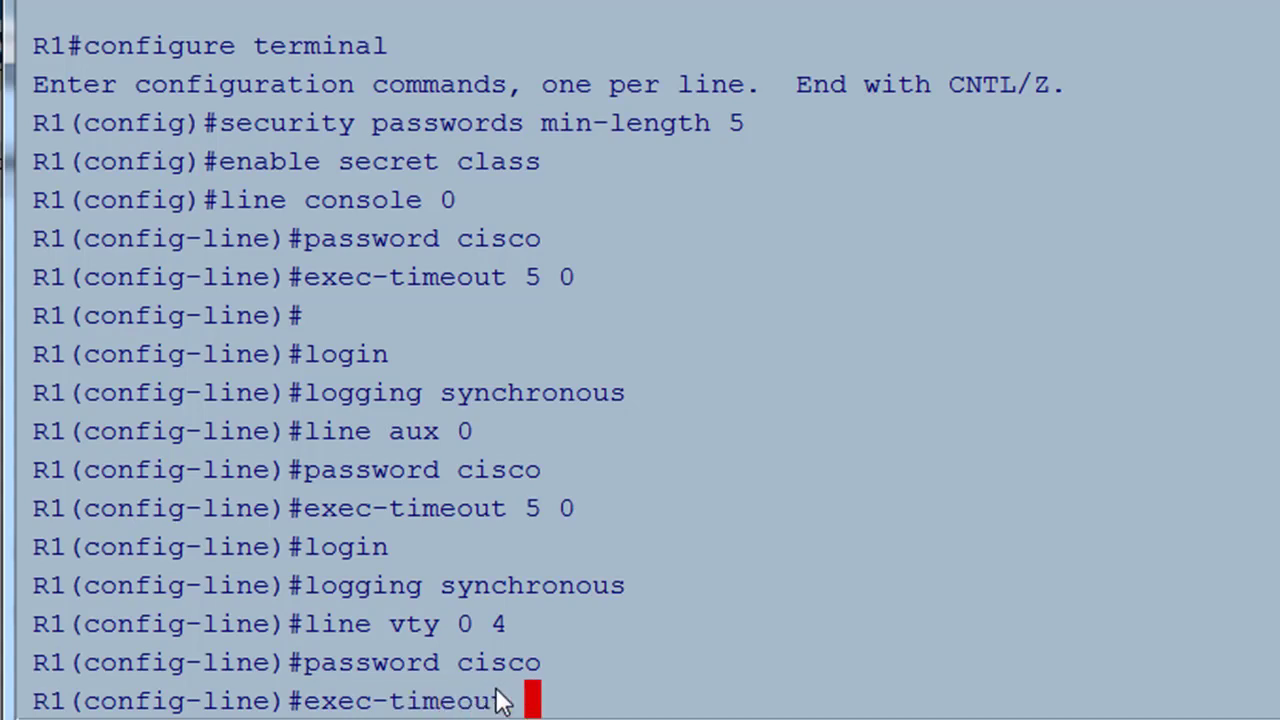
type(" 5 ")
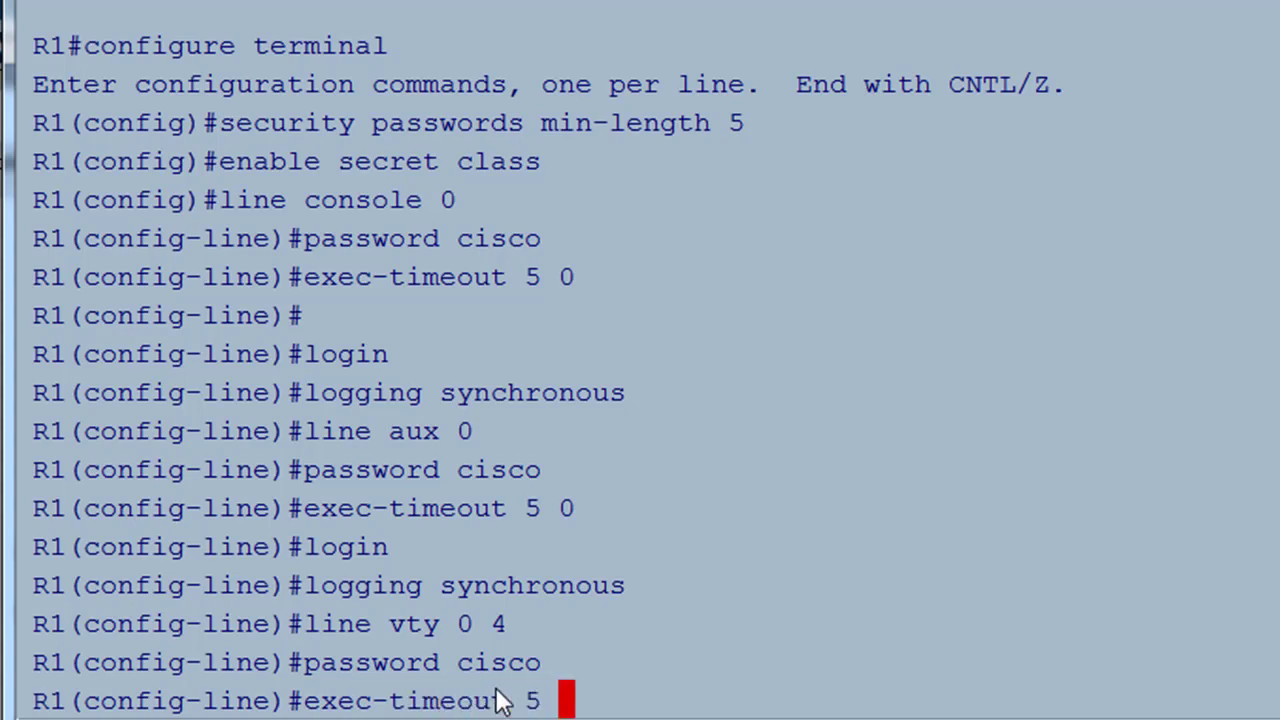
type("0")
key("Return")
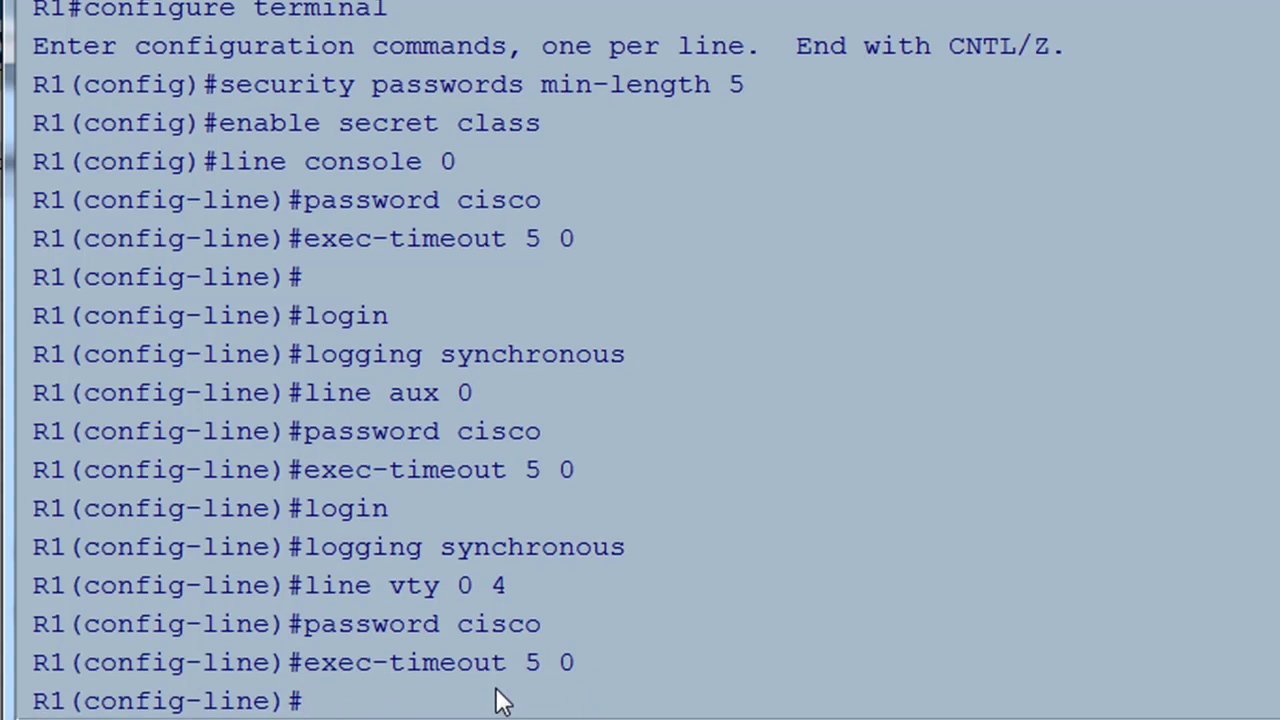
type("login")
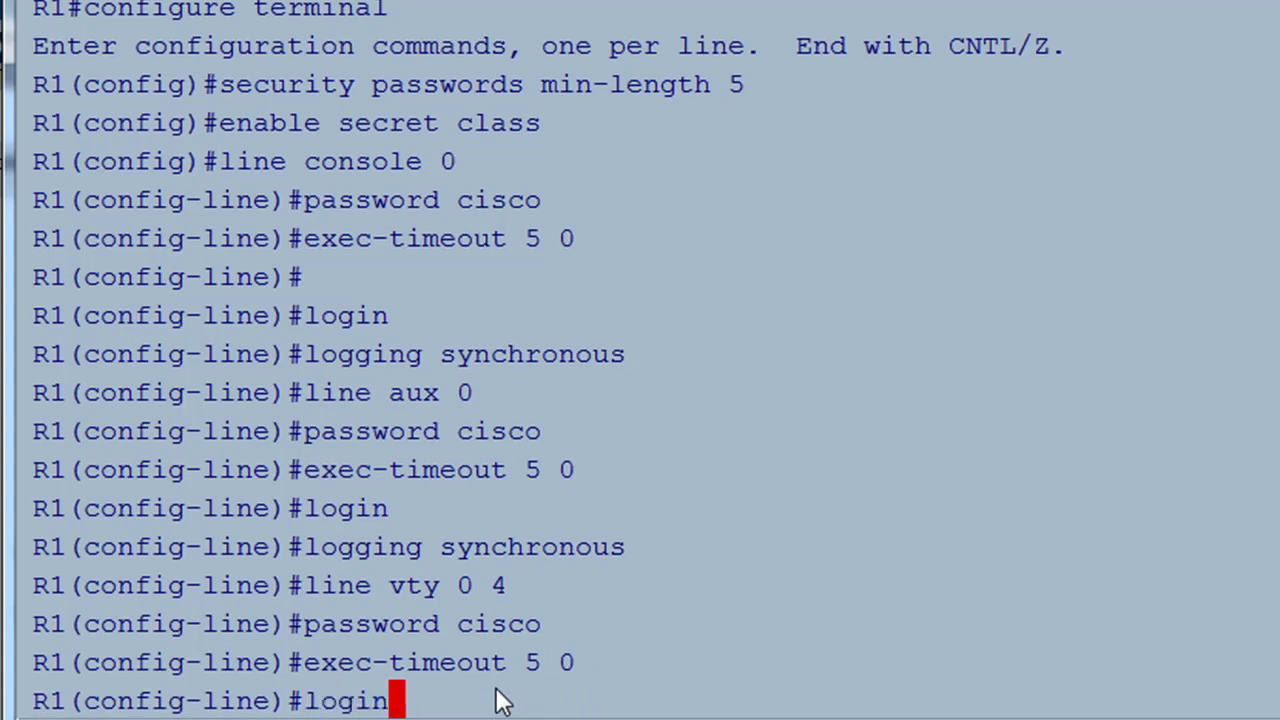
key("Return")
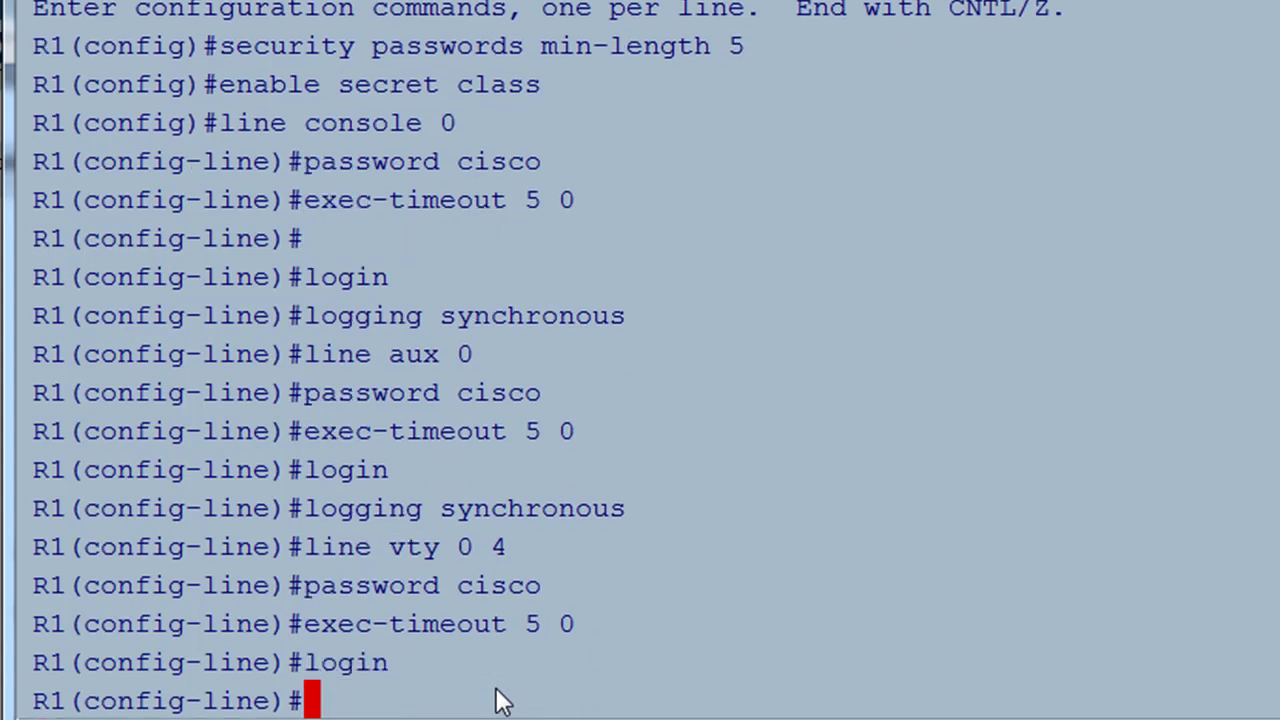